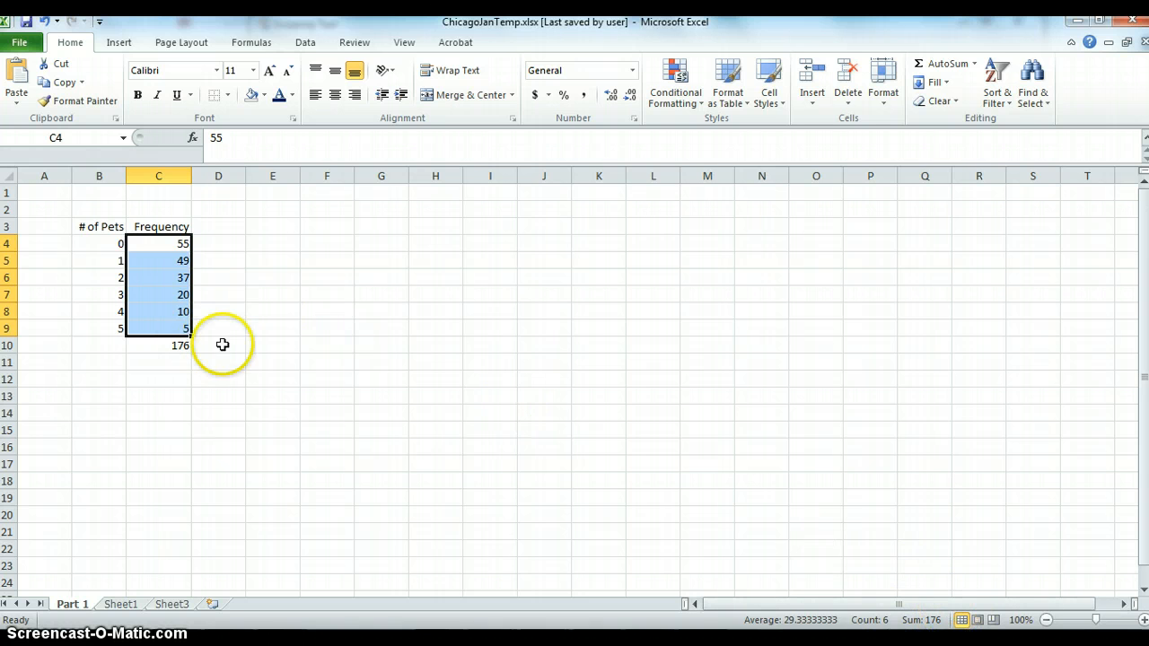
# - Add the column header "Frequency %" in cell D3, beside the Frequency header
pyautogui.click(223, 311)
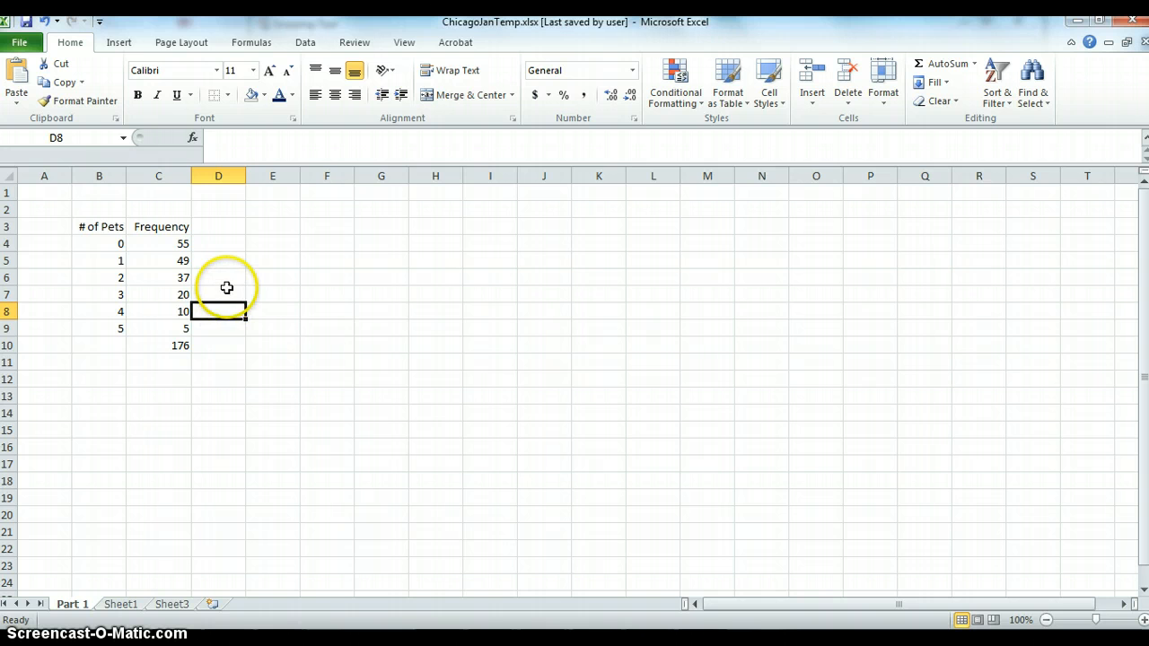
pyautogui.click(222, 228)
pyautogui.write('Fr')
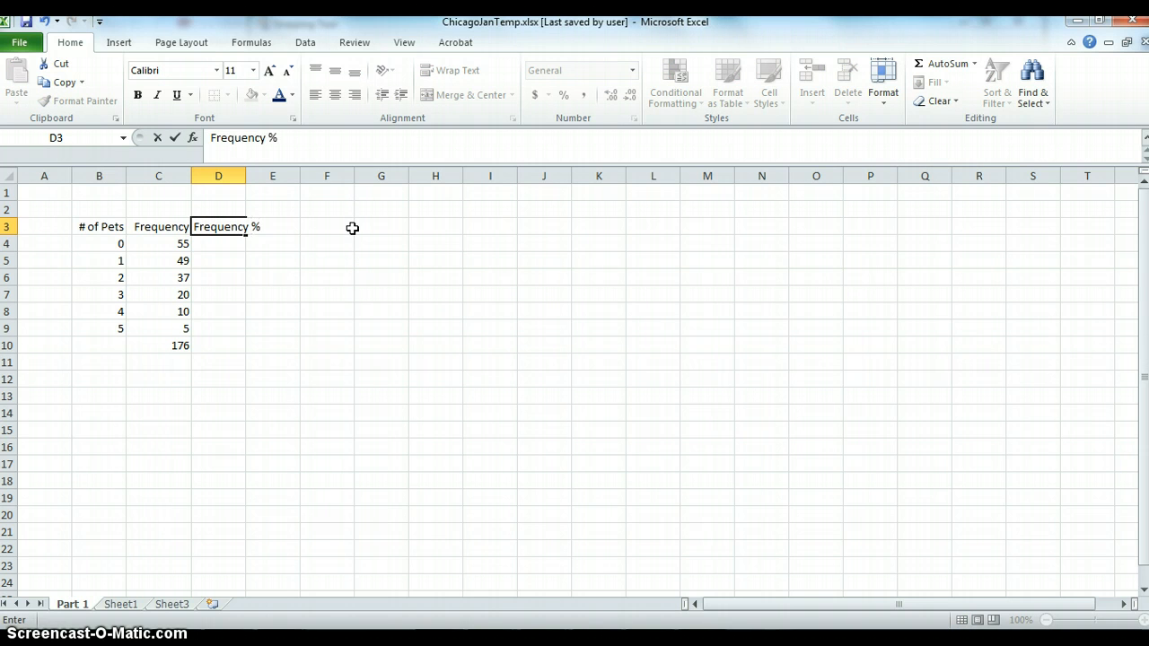
pyautogui.write('equency %')
pyautogui.press('Return')
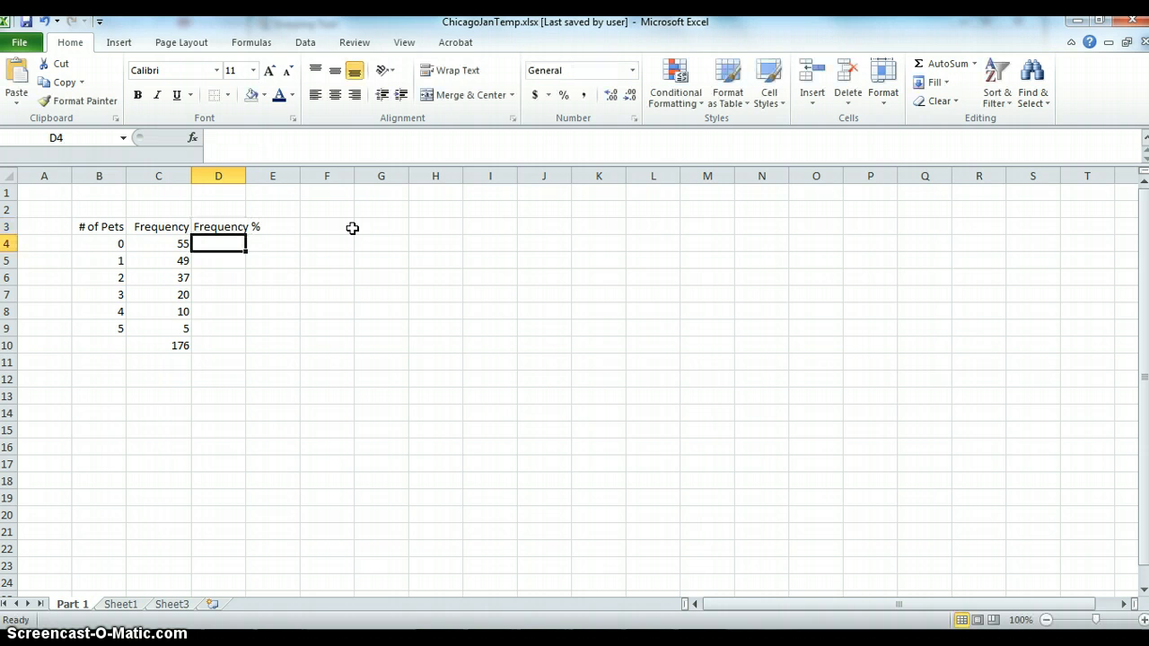
# - Enter the formula =C4/C10 in D4 to divide the first frequency by the total
pyautogui.write('=')
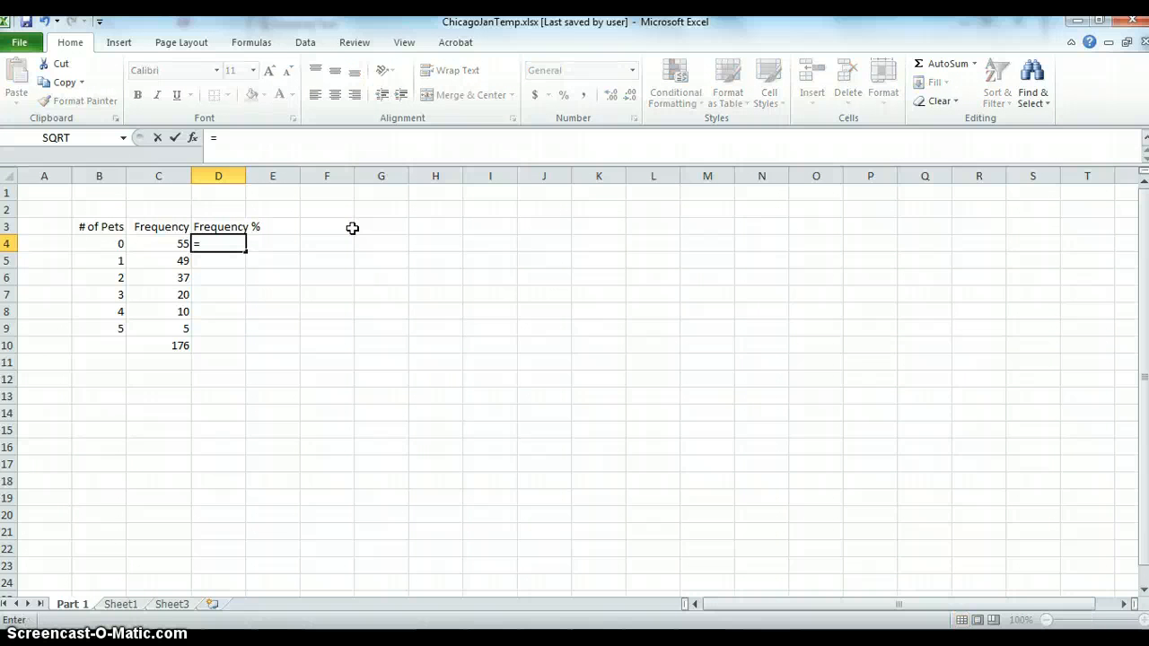
pyautogui.press('Left')
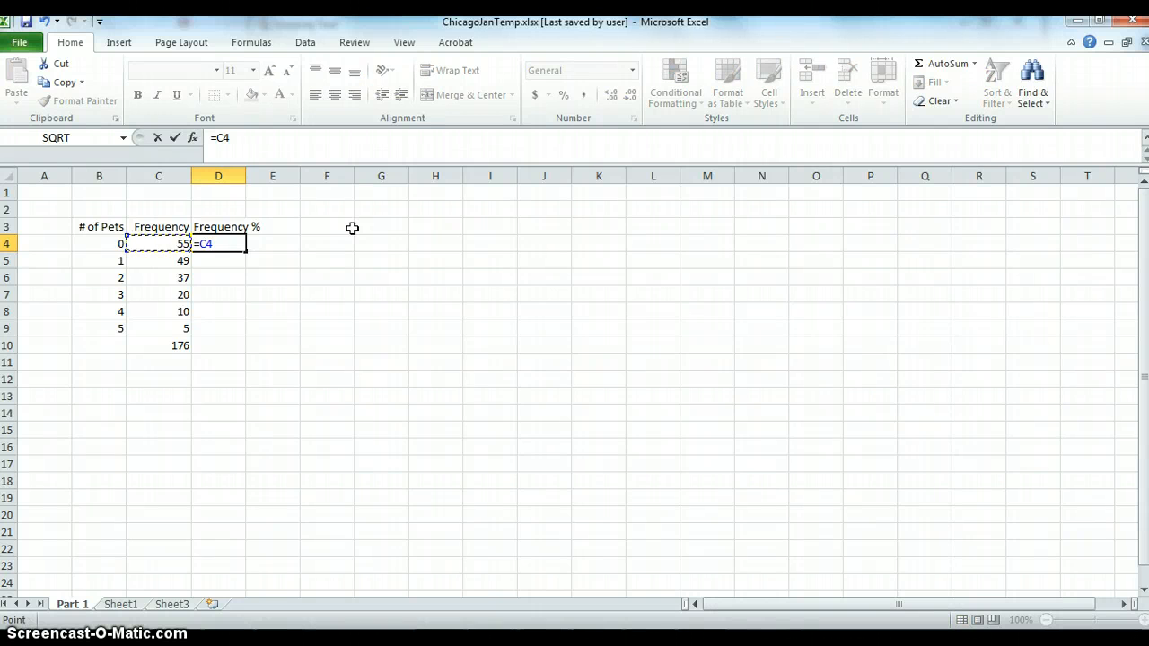
pyautogui.write('/')
pyautogui.click(181, 345)
pyautogui.press('Return')
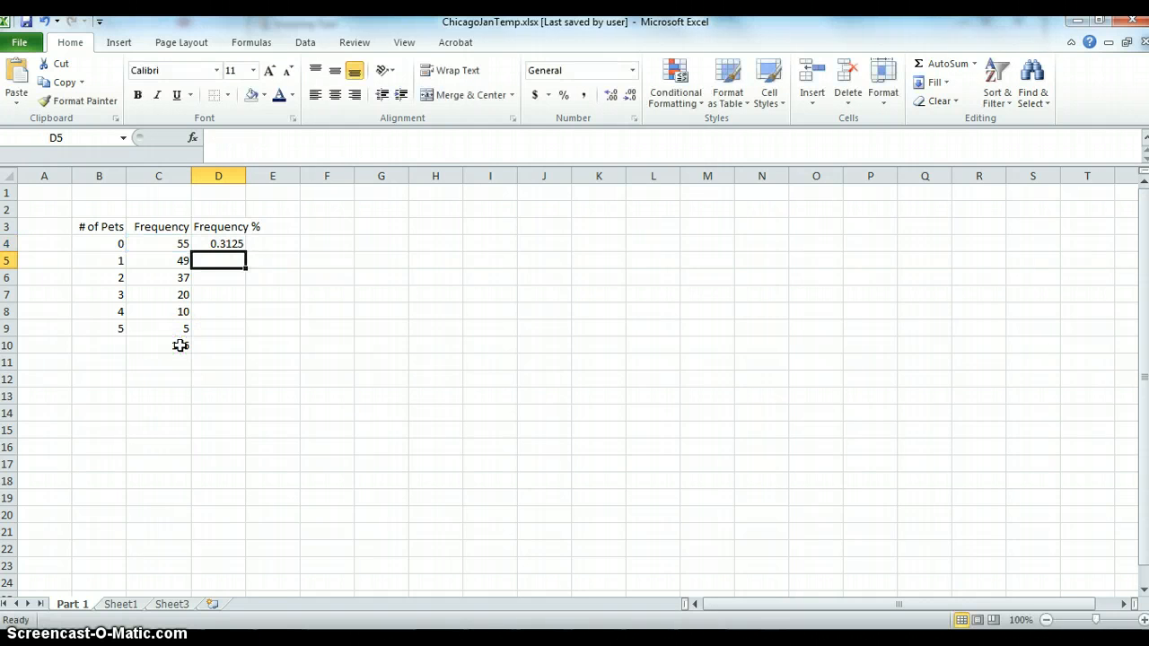
# - Try to fill the D4 formula down through D9 and inspect the cell references copied into D5
pyautogui.click(230, 243)
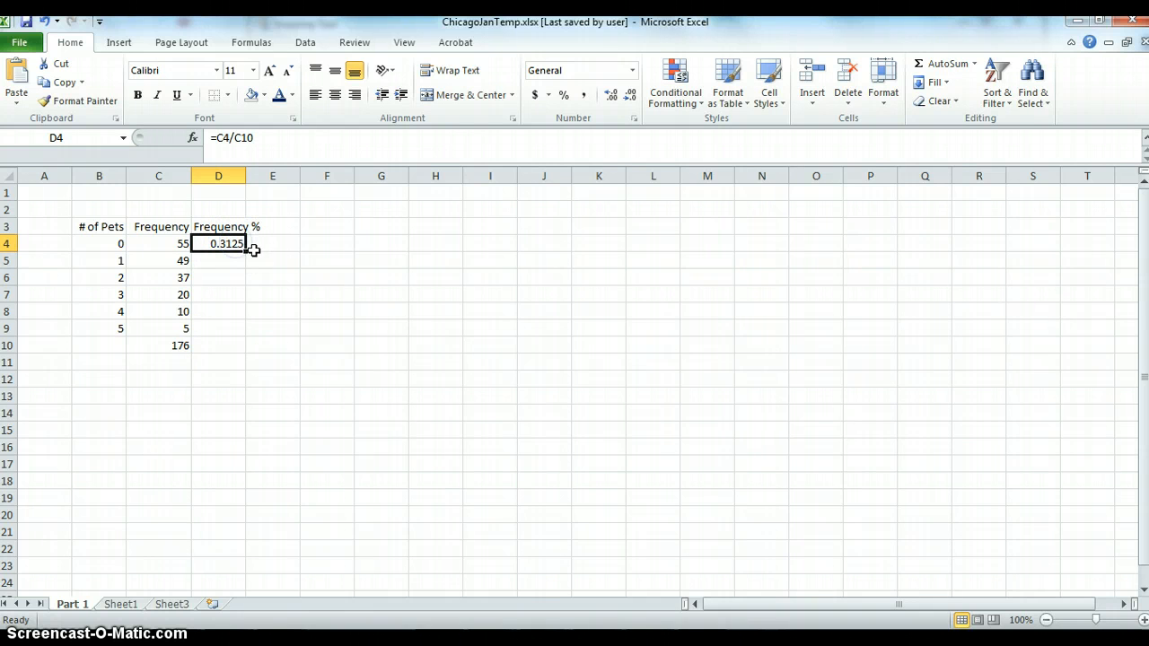
pyautogui.moveTo(245, 251); pyautogui.dragTo(239, 335)
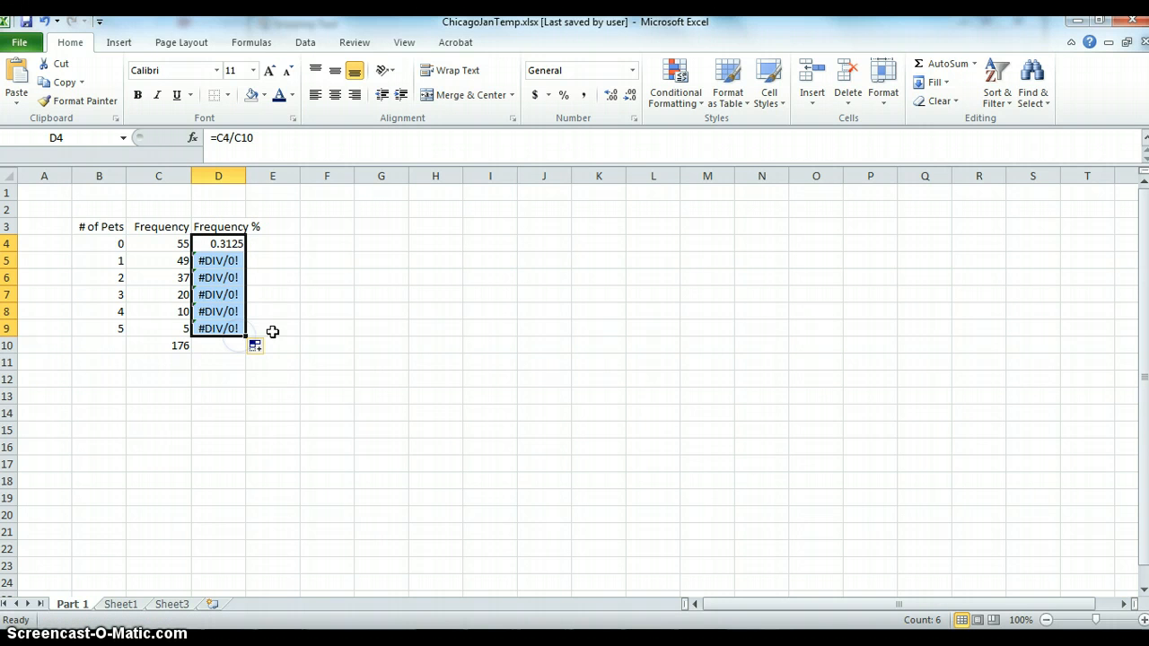
pyautogui.click(232, 243)
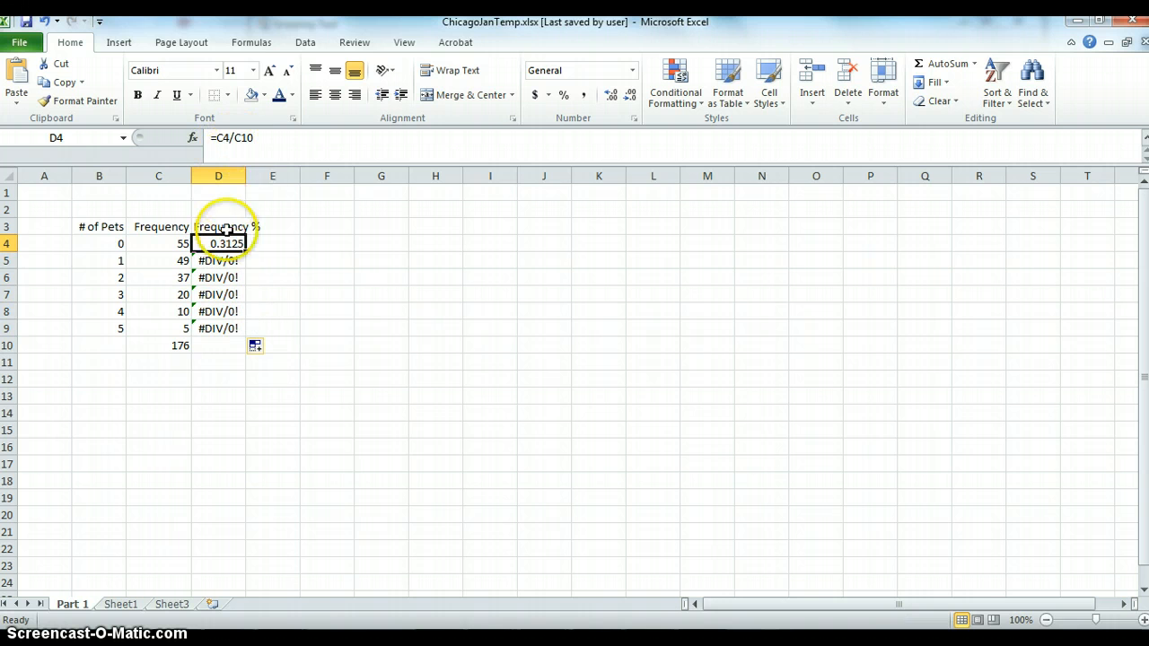
pyautogui.click(220, 260)
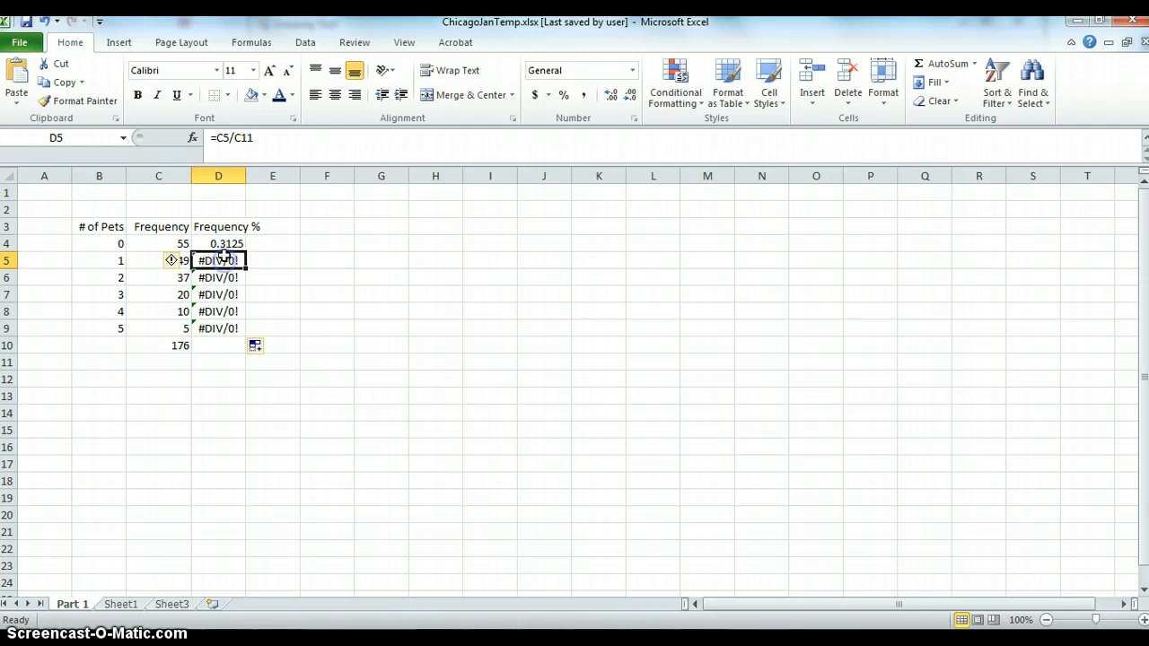
pyautogui.click(258, 136)
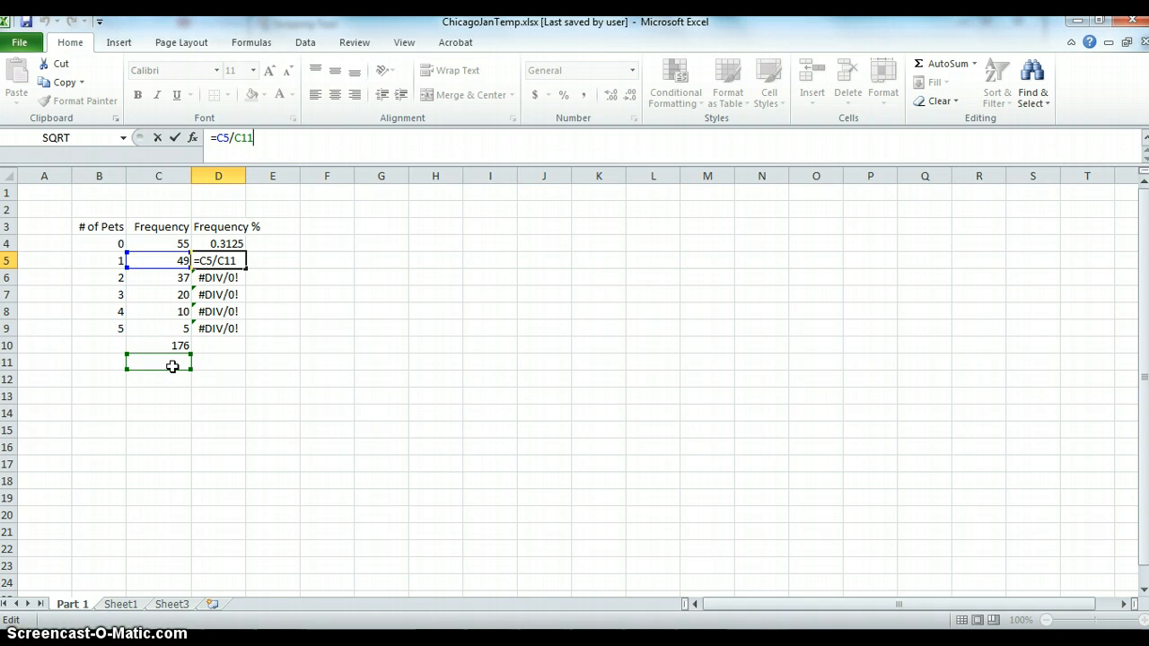
# - Change the D4 formula to =C4/C$10 so the total's row is fixed, and fill it down through D9
pyautogui.click(233, 243)
pyautogui.click(243, 139)
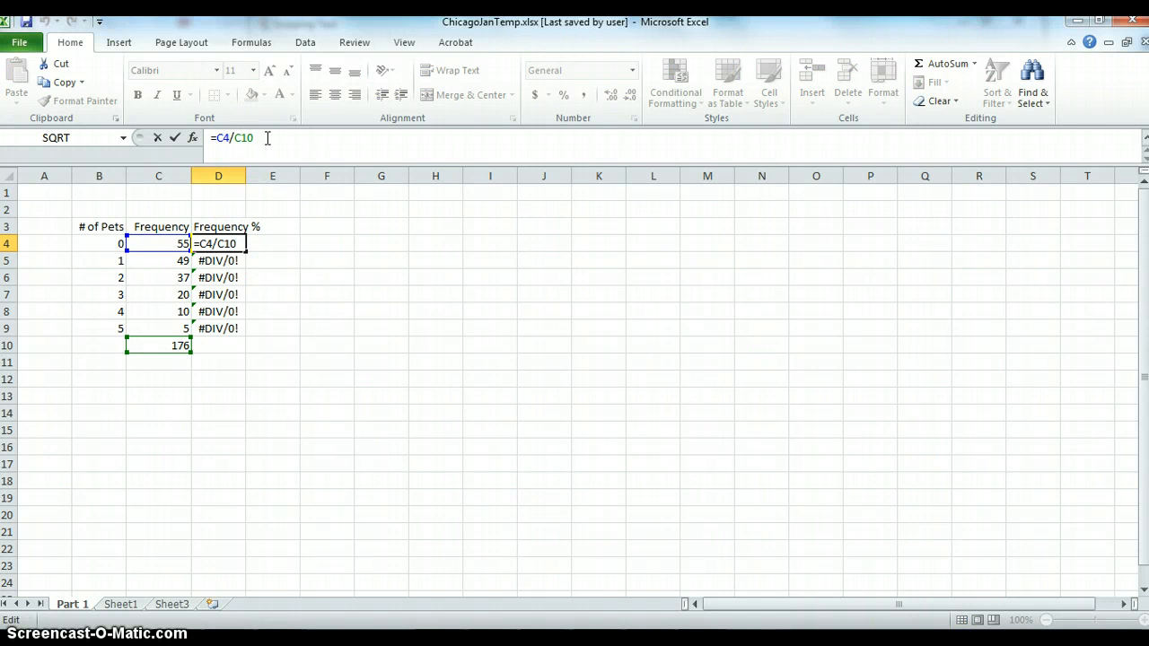
pyautogui.write('$')
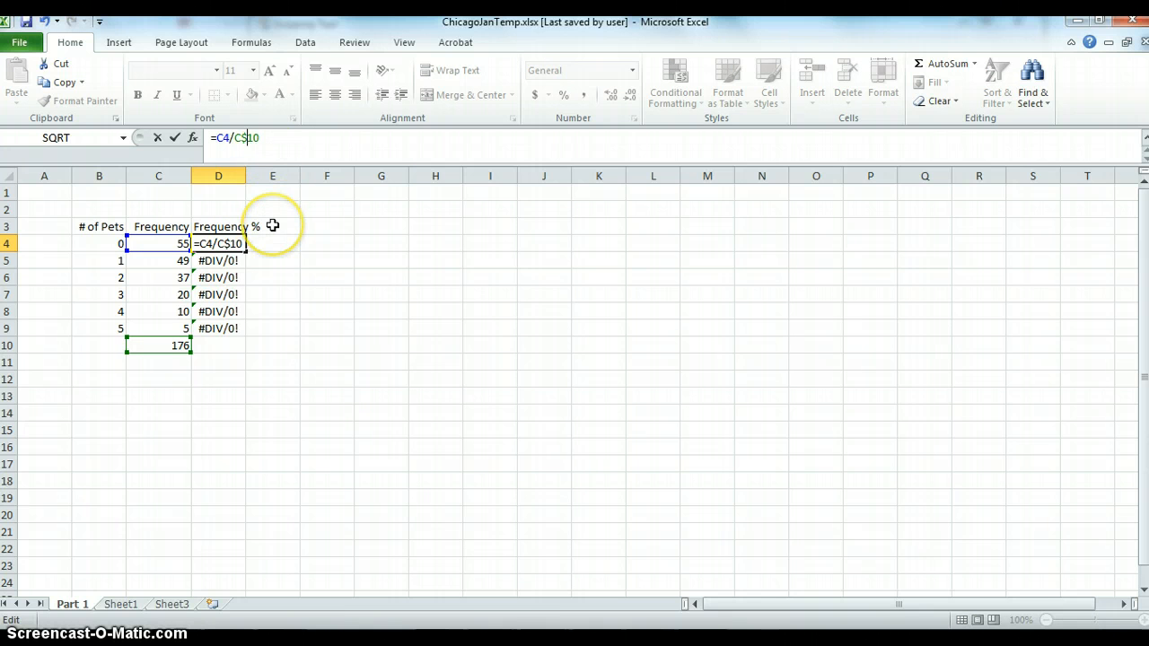
pyautogui.press('Return')
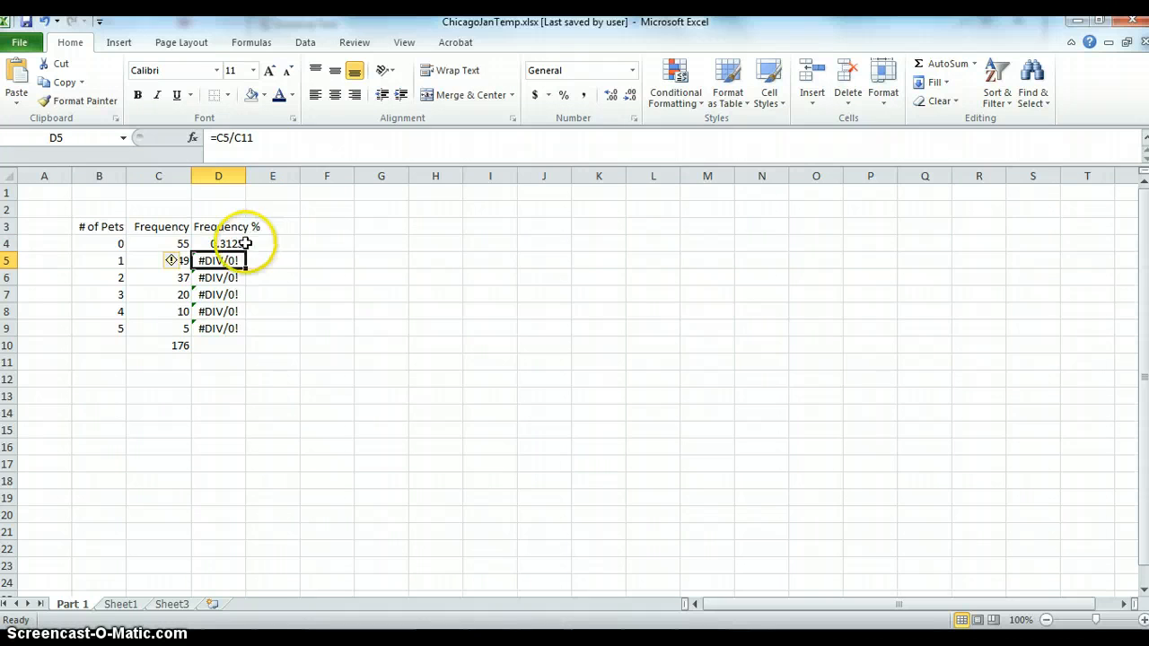
pyautogui.click(235, 244)
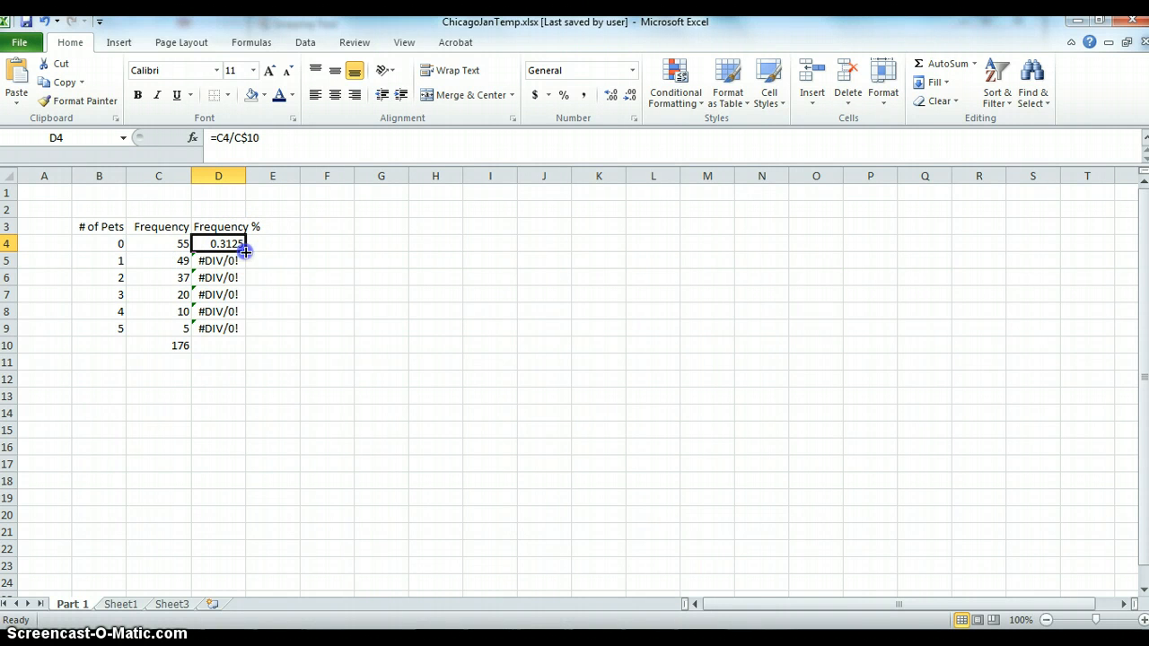
pyautogui.moveTo(245, 252); pyautogui.dragTo(244, 333)
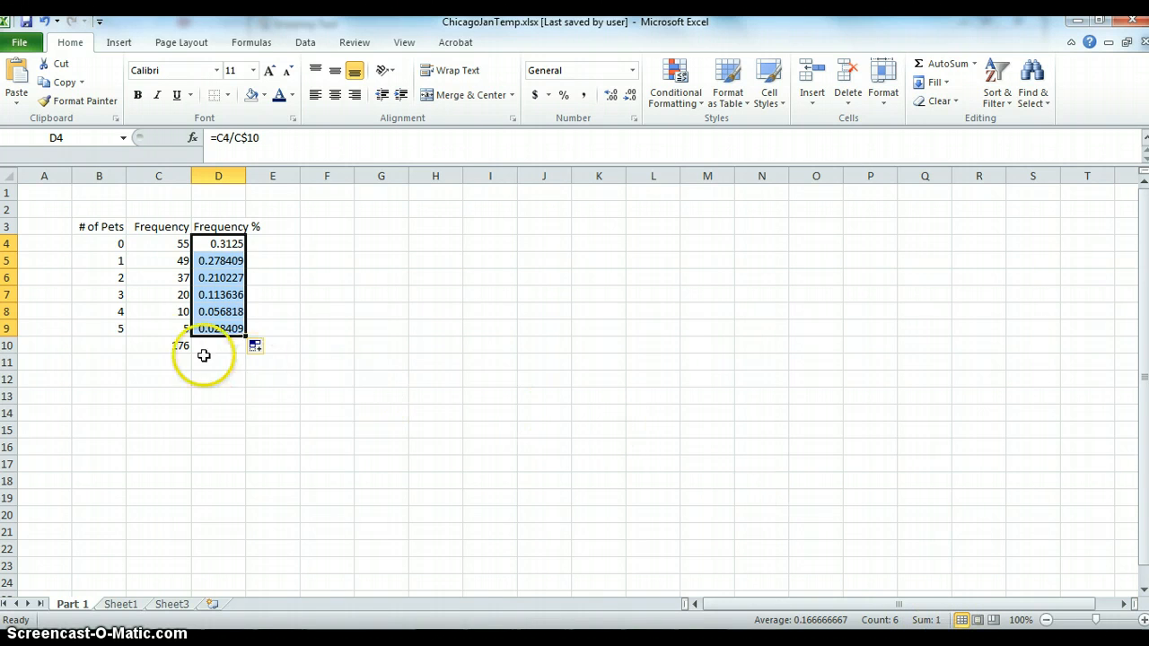
# - Copy the sum formula from C10 into D10 to total the Frequency % column, and check the range it references
pyautogui.click(168, 344)
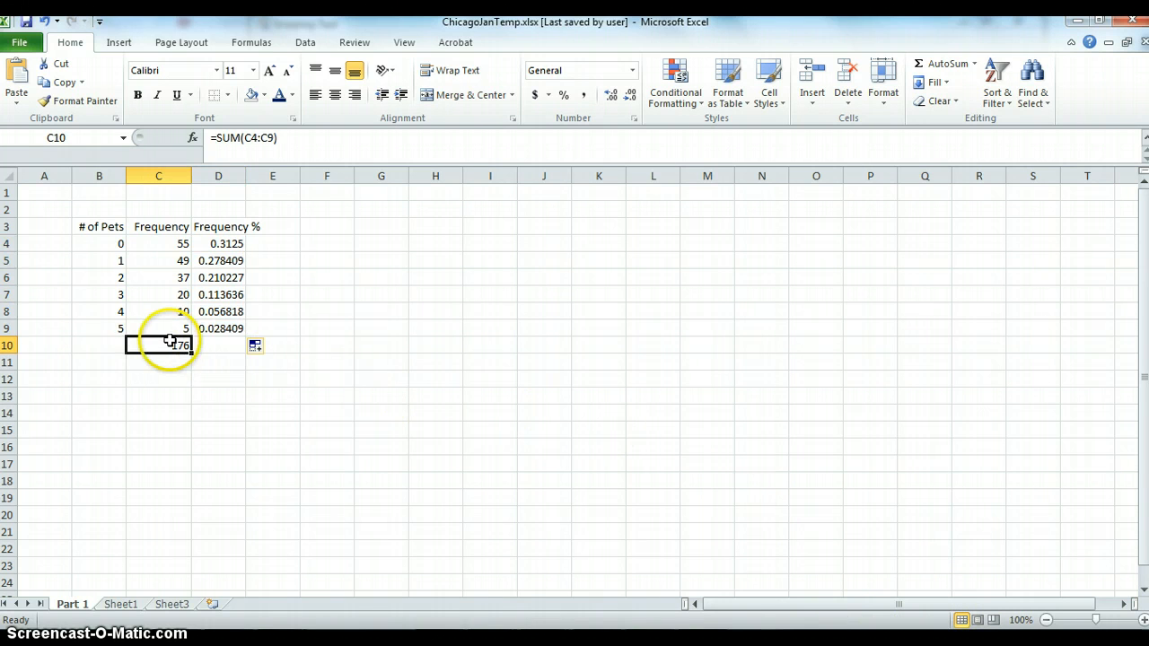
pyautogui.hotkey('ctrl', 'c')
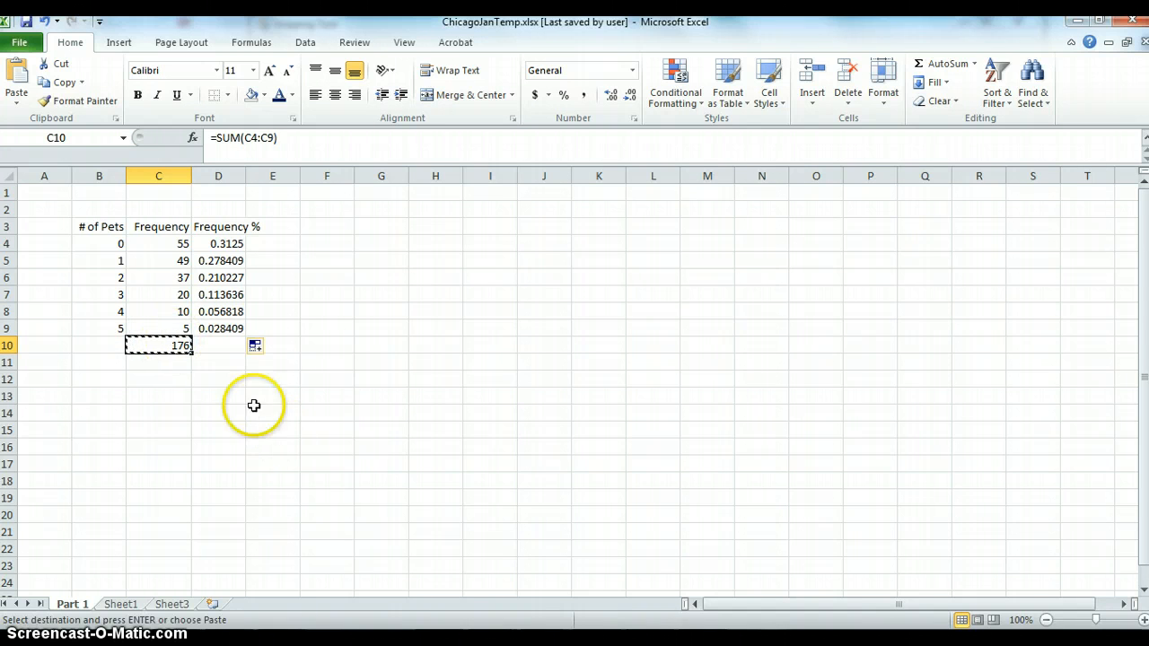
pyautogui.click(213, 343)
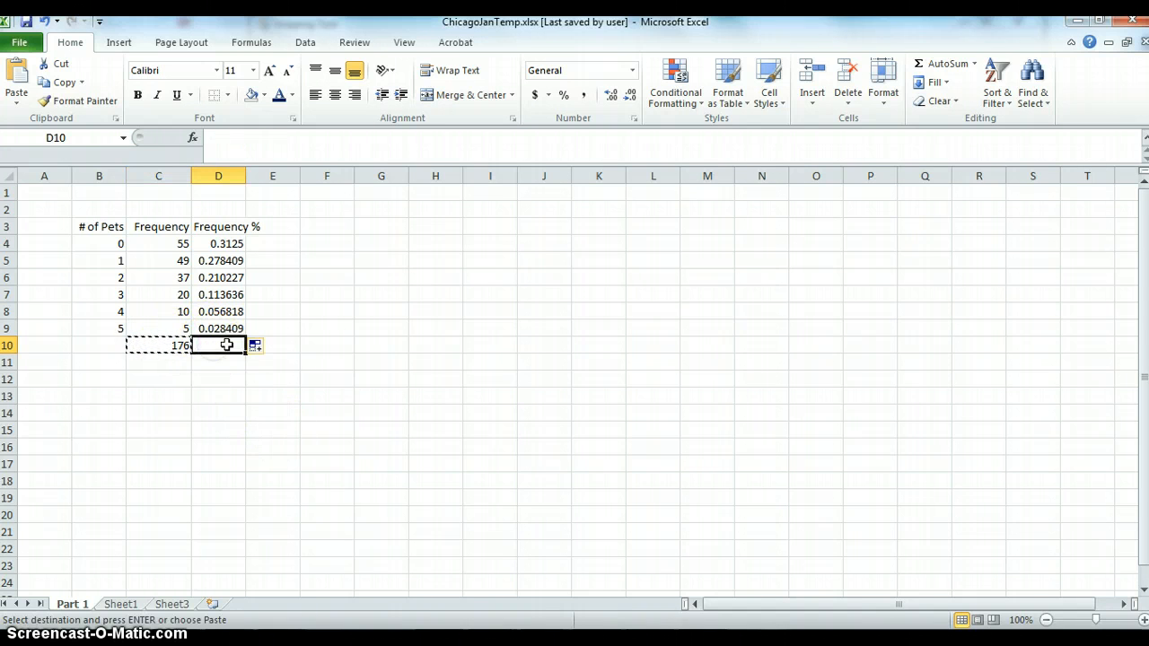
pyautogui.hotkey('ctrl', 'v')
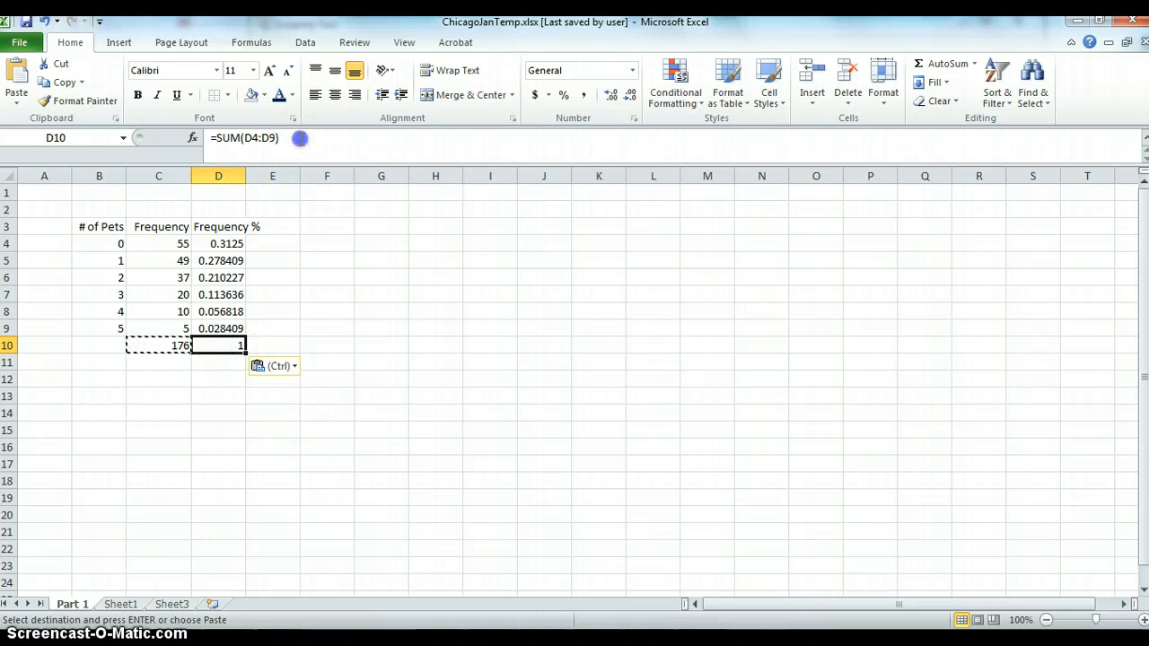
pyautogui.click(302, 138)
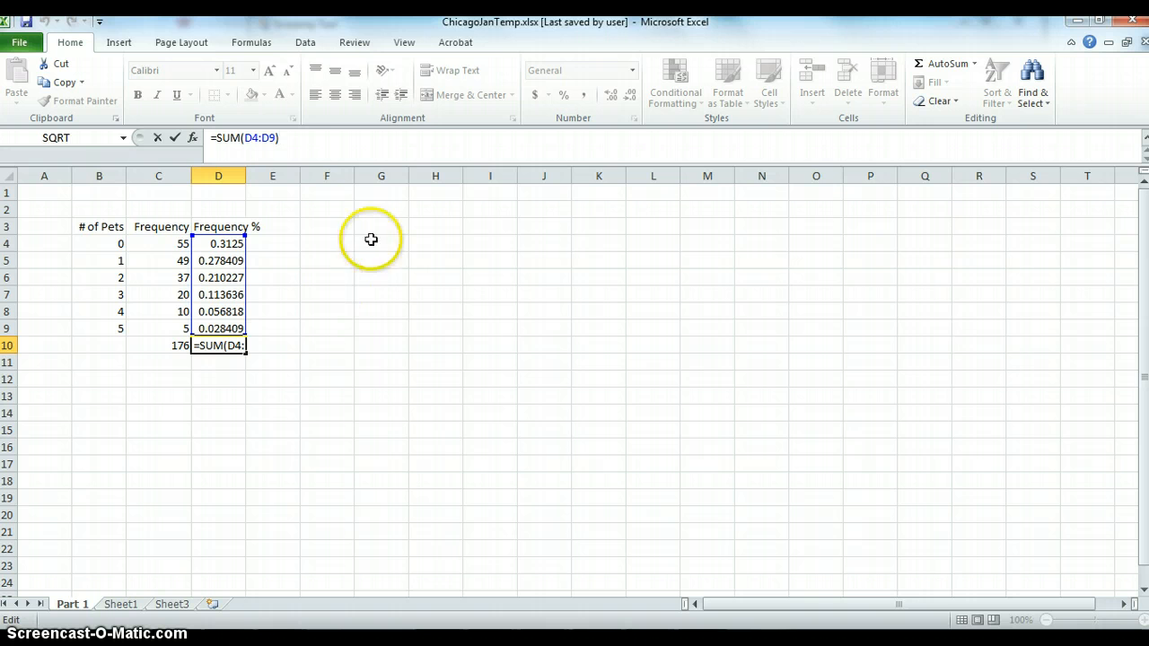
pyautogui.click(380, 297)
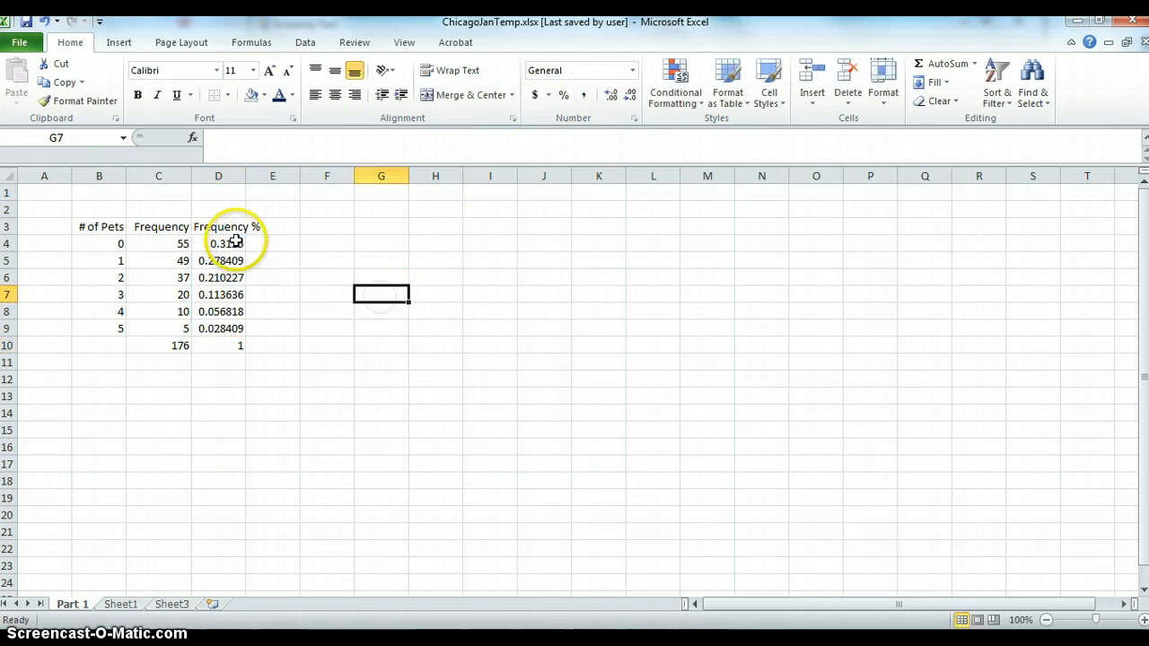
# - Format D4:D10 as percentages with no decimal places
pyautogui.moveTo(233, 243); pyautogui.dragTo(235, 346)
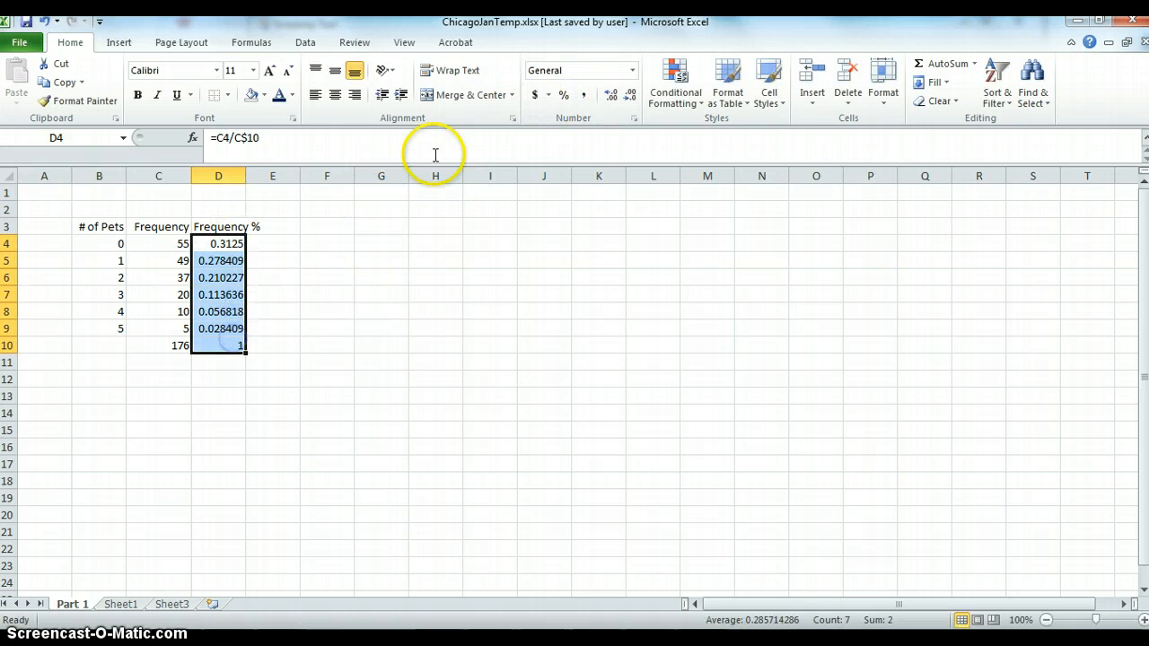
pyautogui.click(563, 94)
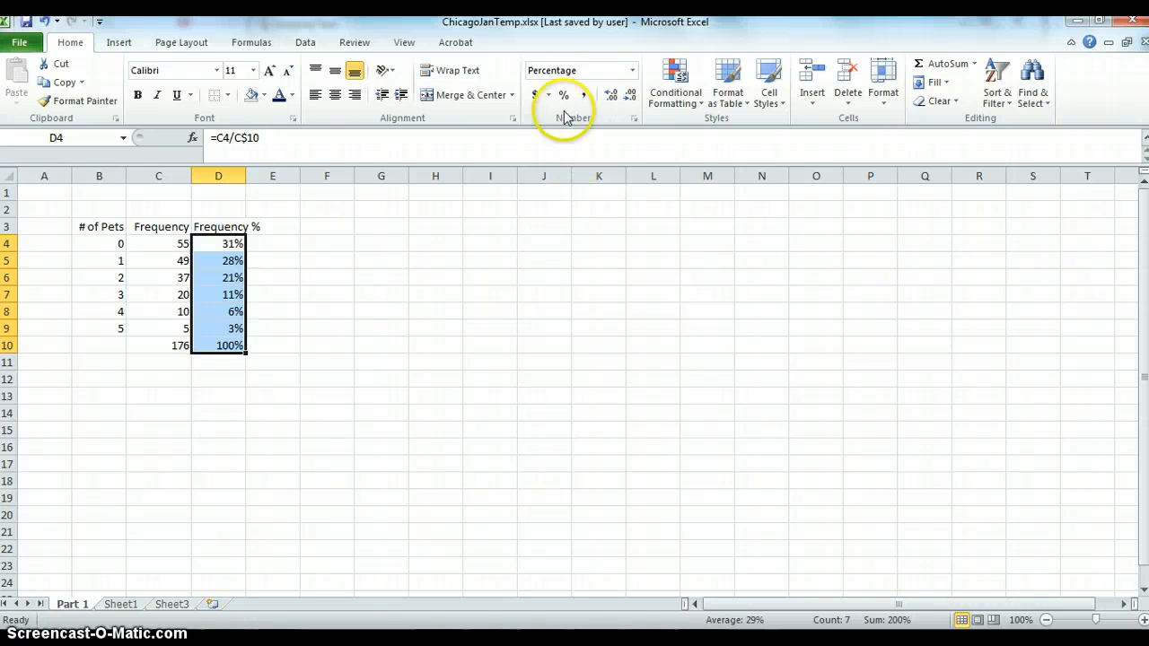
pyautogui.click(610, 95)
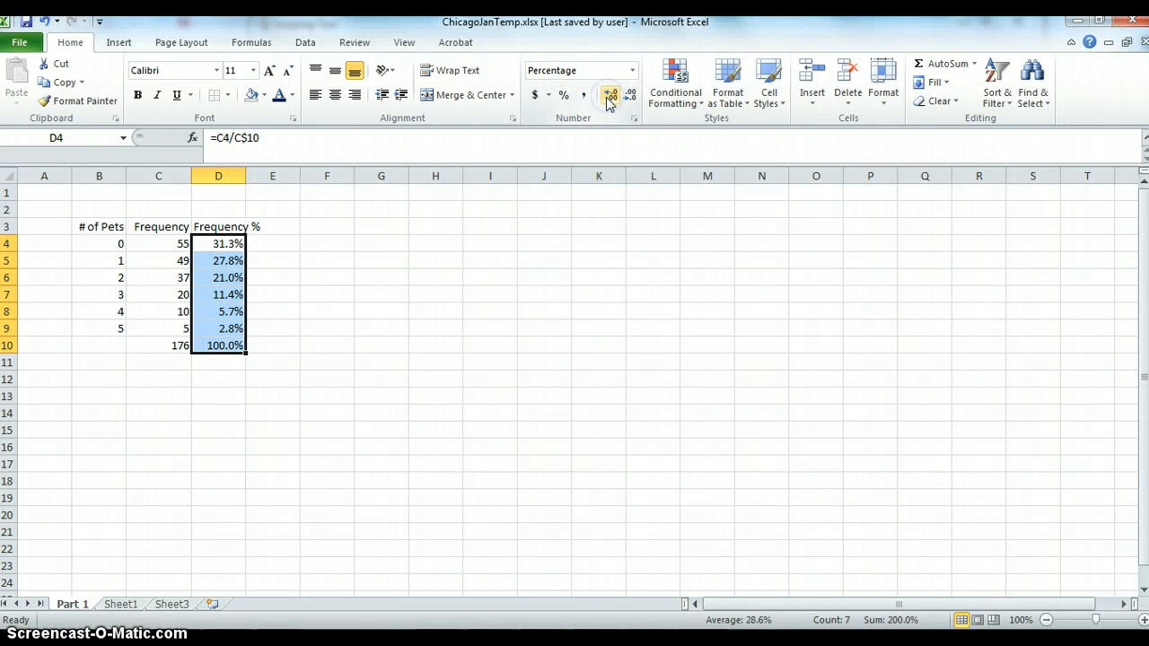
pyautogui.click(609, 95)
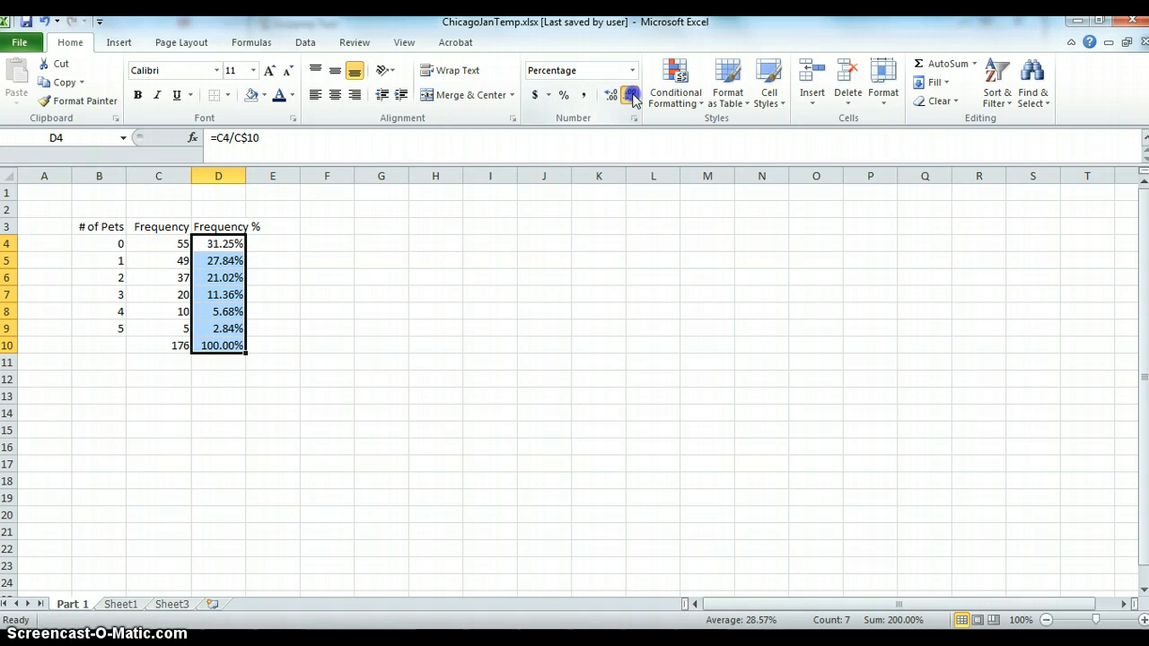
pyautogui.click(631, 96)
pyautogui.click(632, 95)
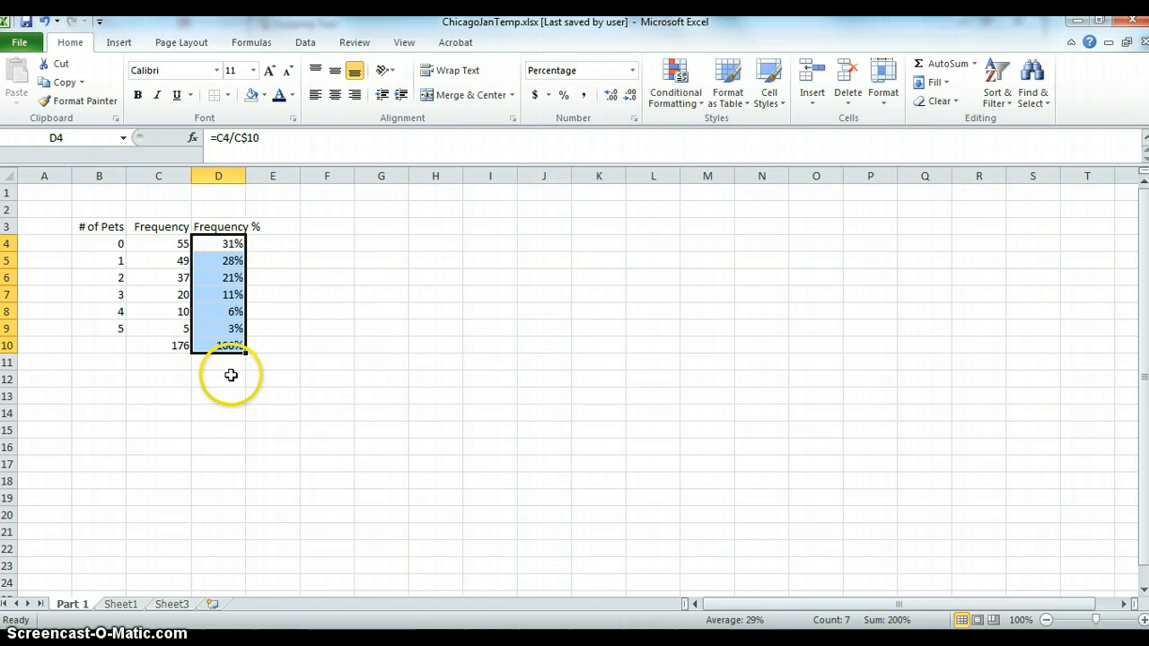
# - Add the column header "Cumulative %" in cell E3
pyautogui.click(280, 227)
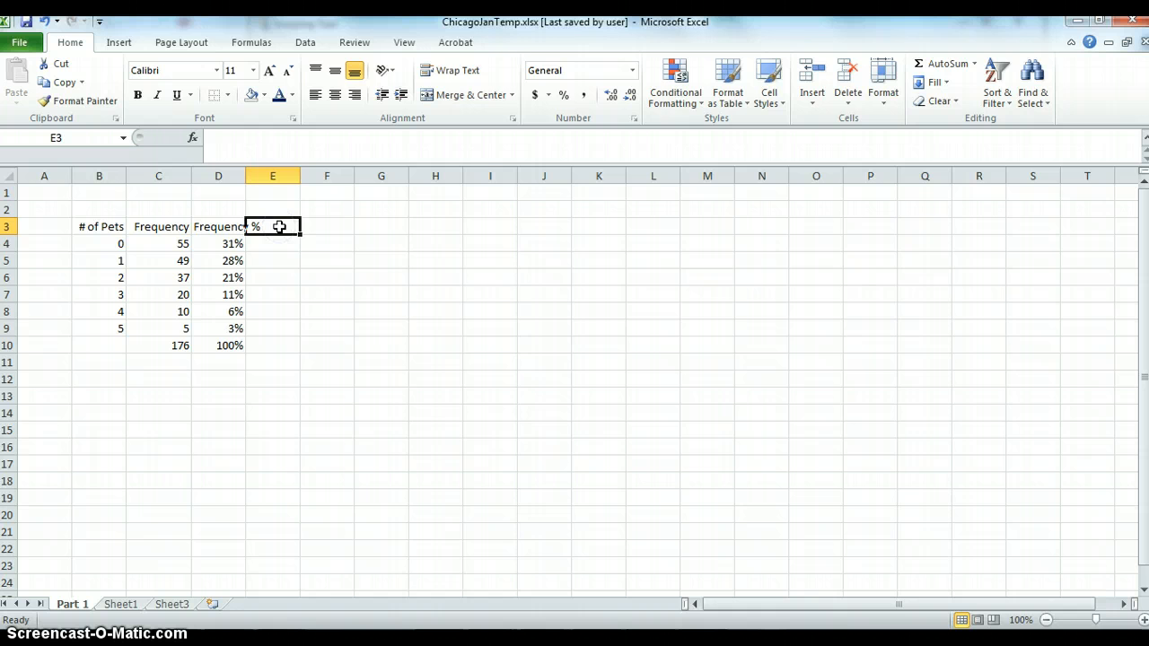
pyautogui.write('Cumulative')
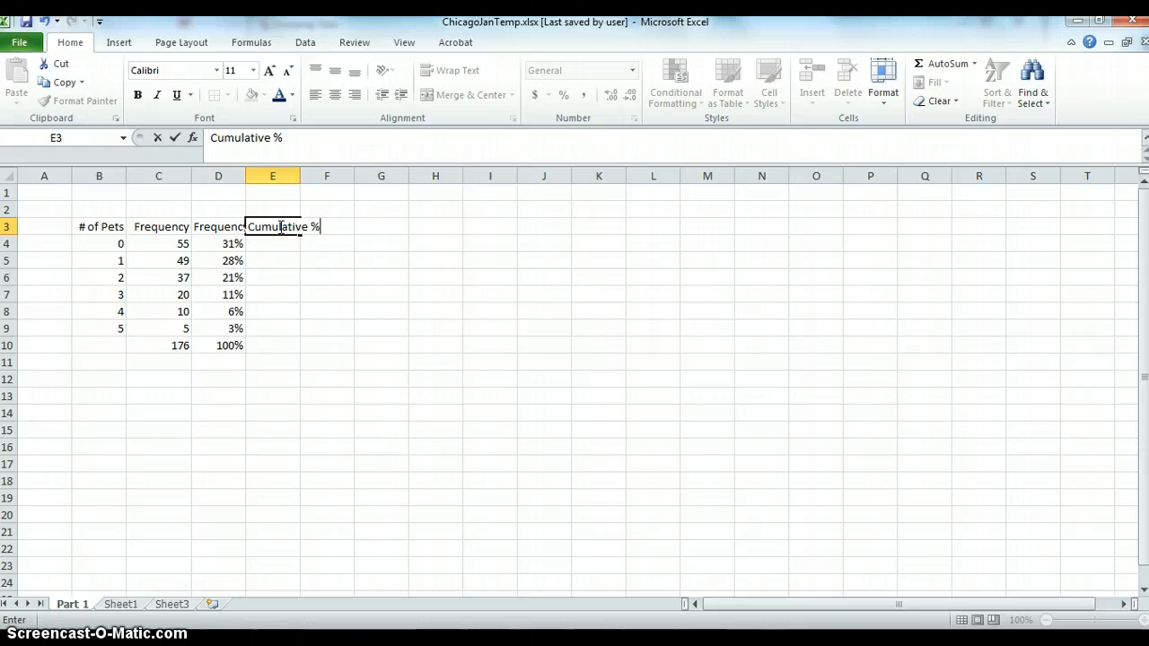
pyautogui.write(' %')
# - Enter the formula =D4 in E4 as the first cumulative percentage
pyautogui.click(269, 242)
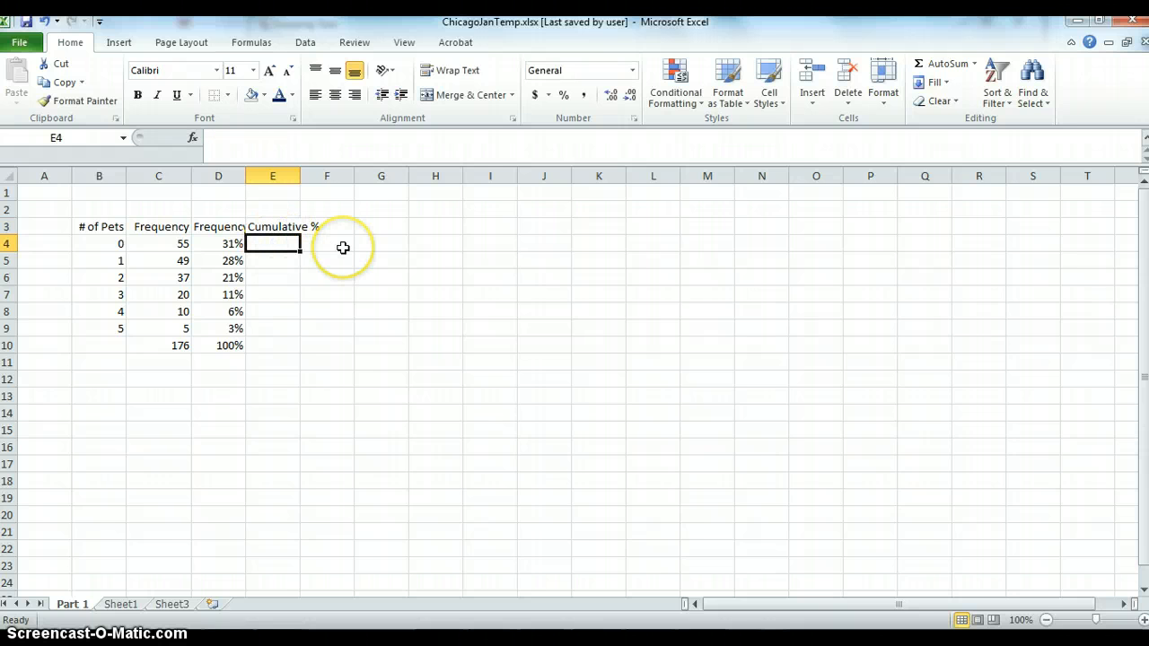
pyautogui.write('=')
pyautogui.press('Left')
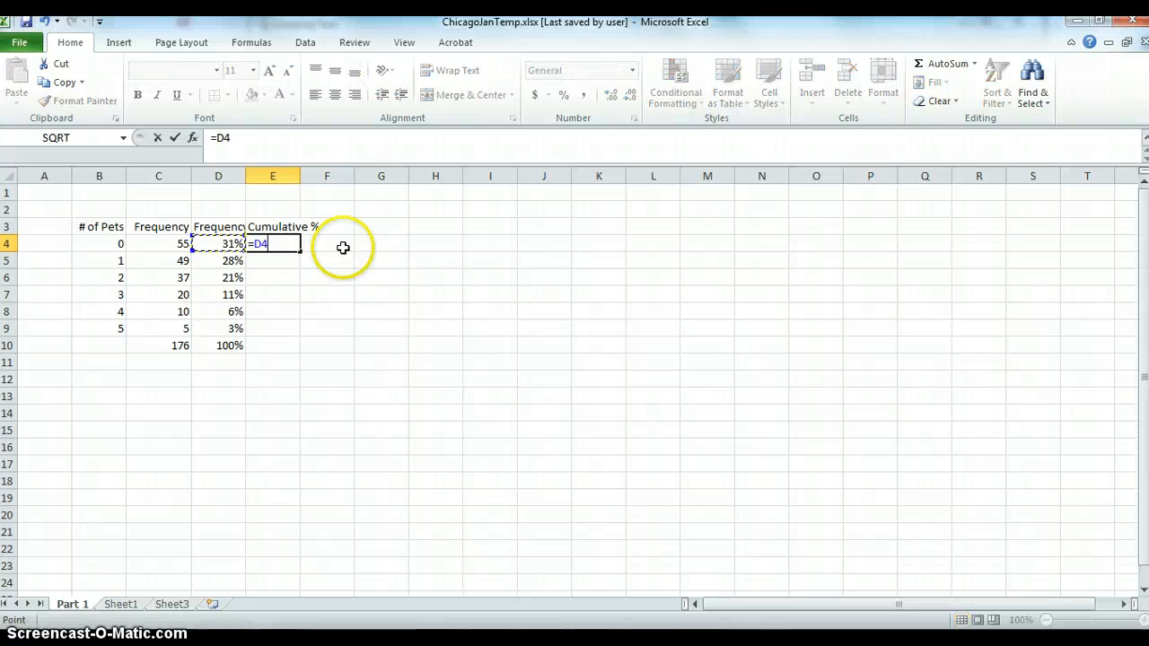
pyautogui.press('Return')
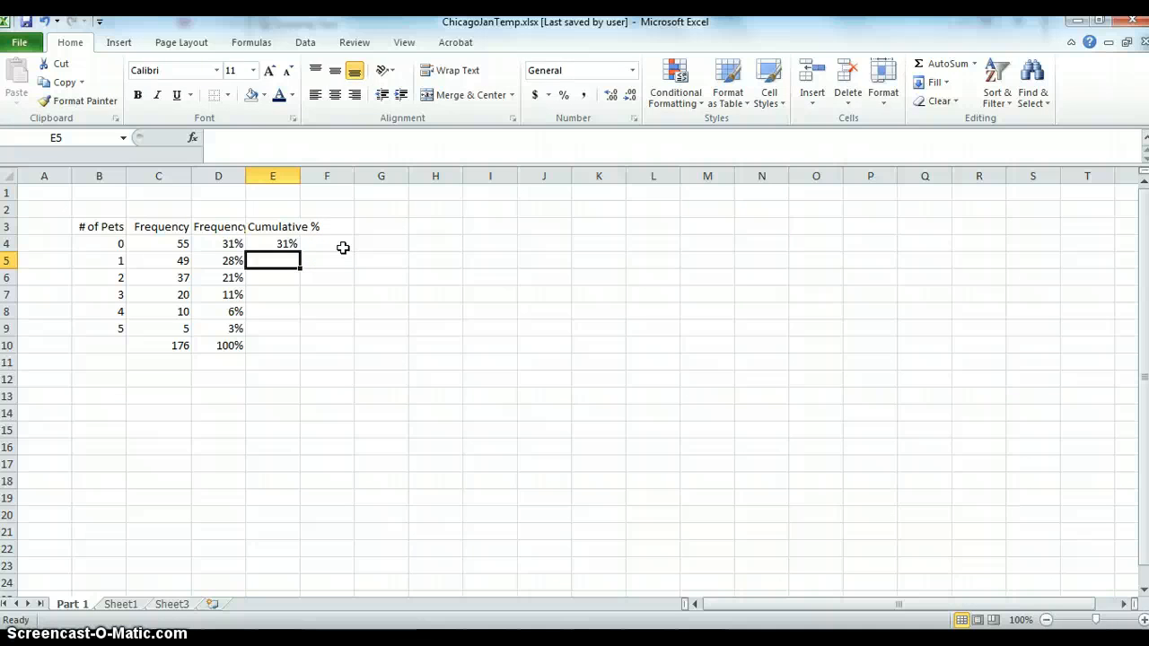
# - Enter the formula =E4+D5 in E5 to calculate the second cumulative percentage
pyautogui.write('=')
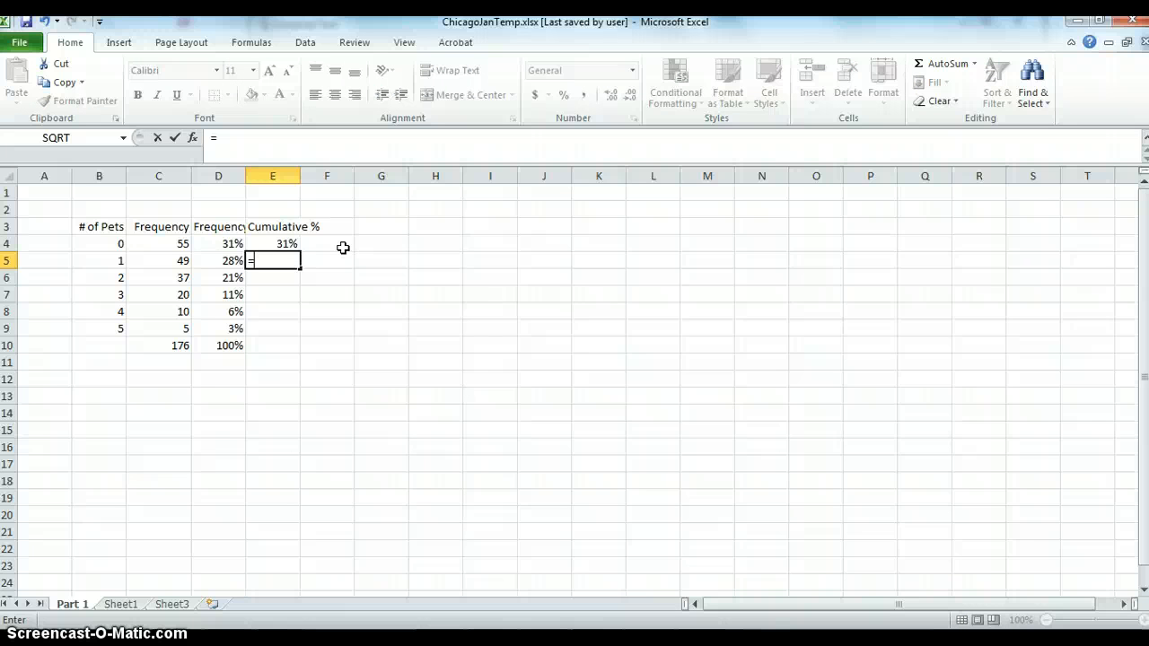
pyautogui.press('Up')
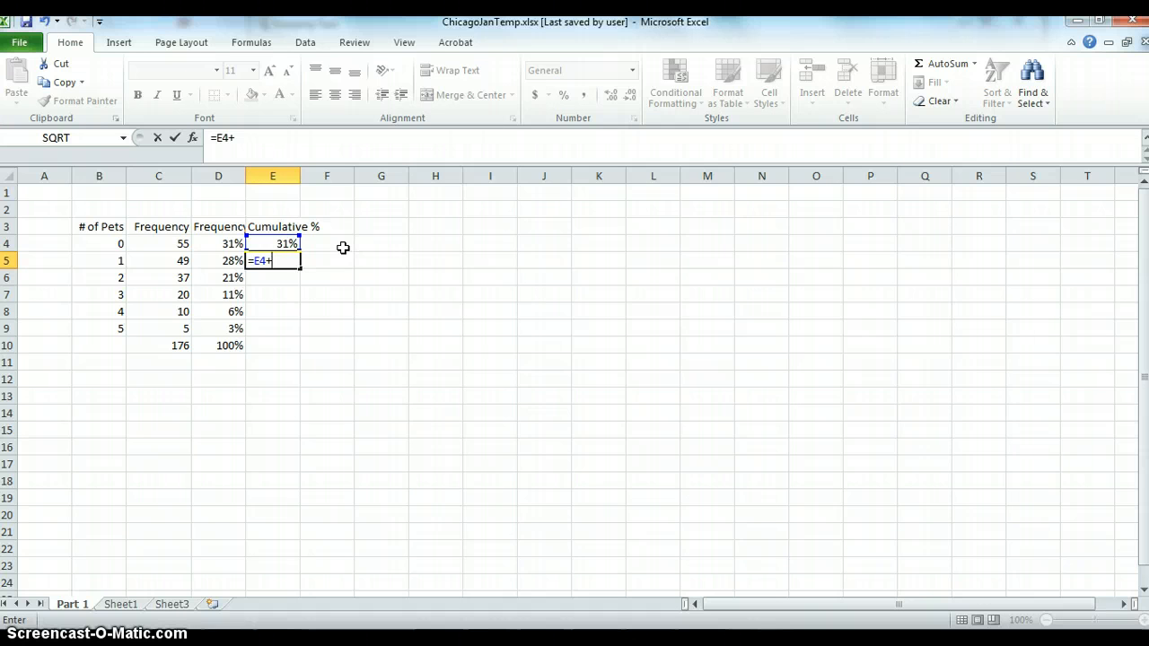
pyautogui.click(227, 258)
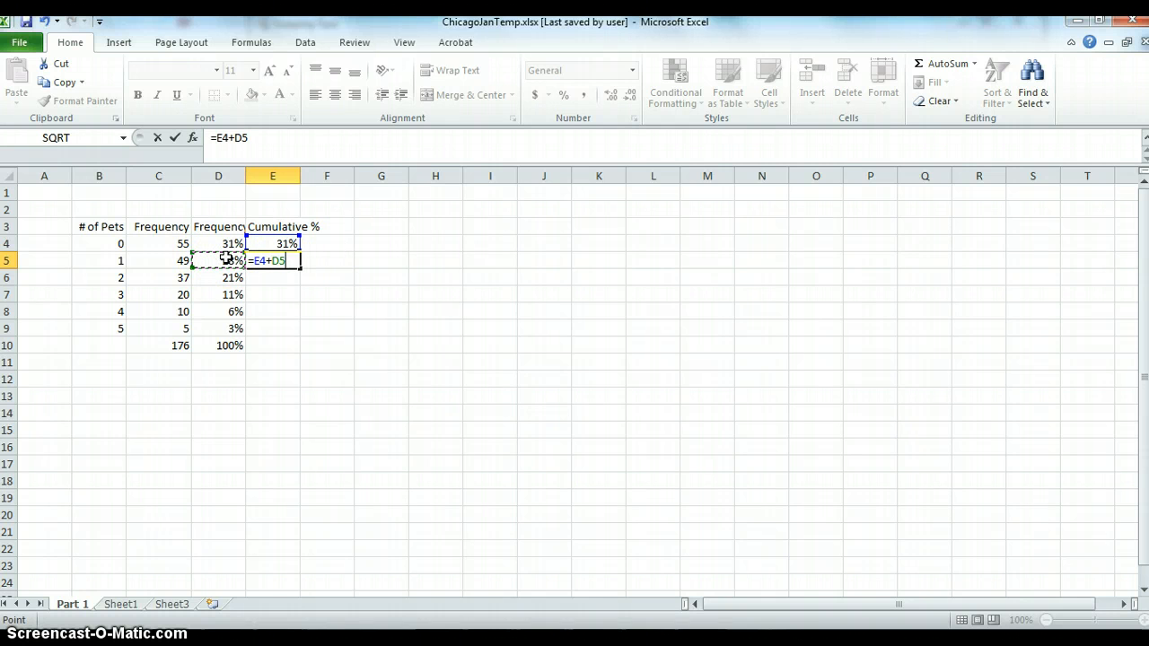
pyautogui.press('Return')
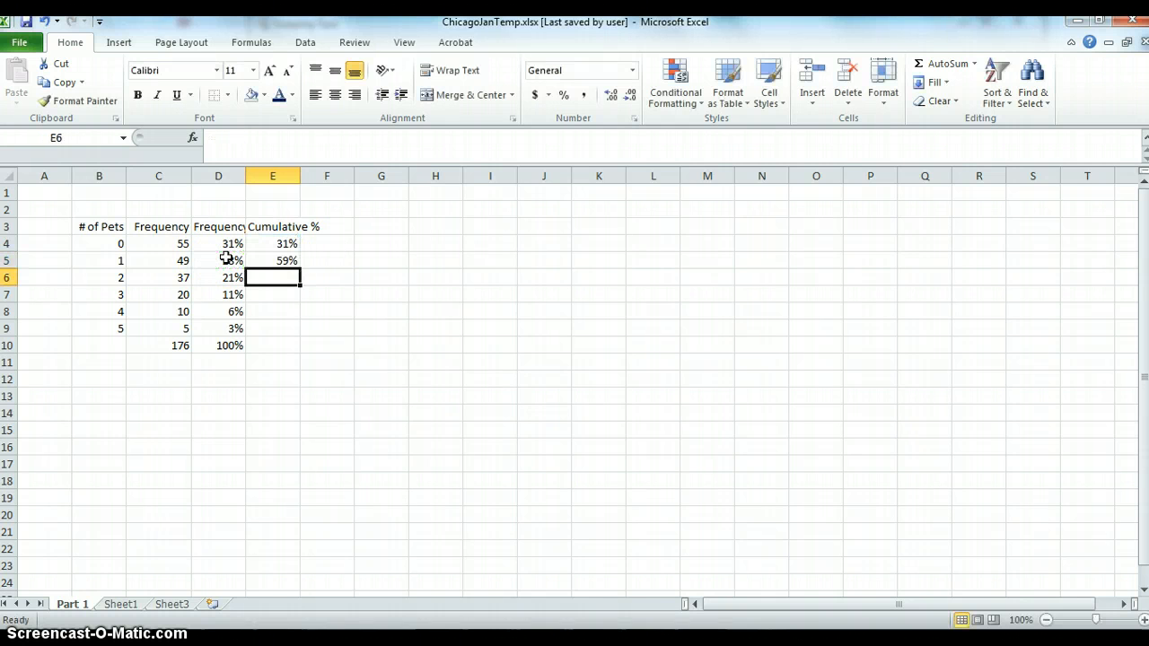
# - Fill the E5 formula down through E9 and check the copied formulas in the Cumulative % column
pyautogui.click(287, 260)
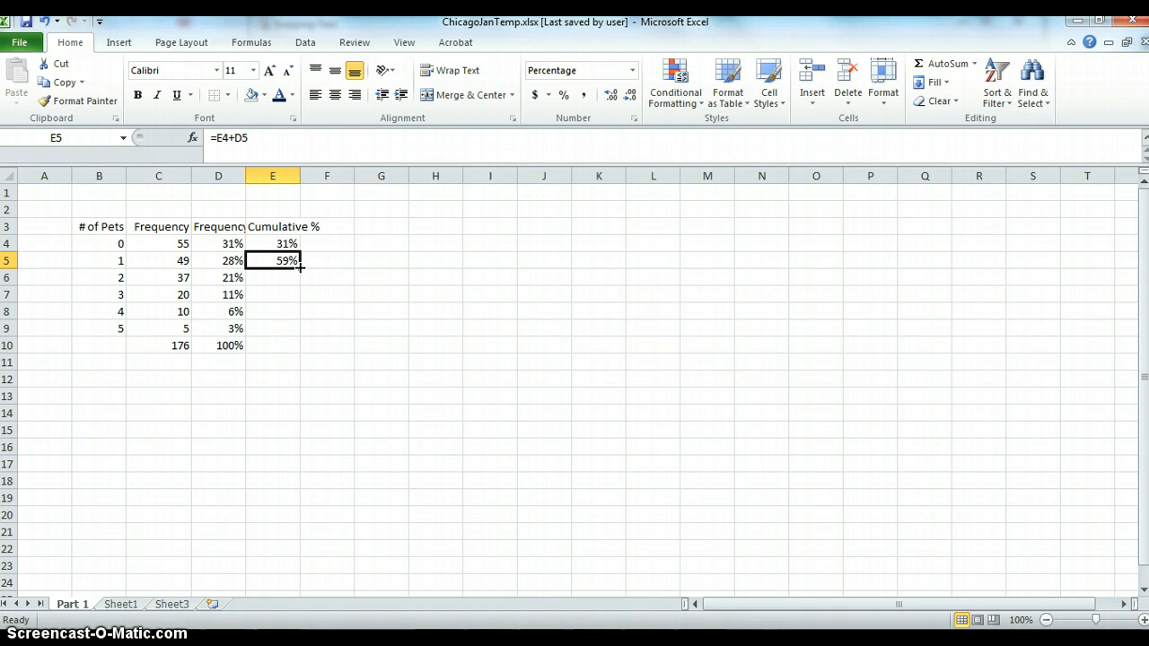
pyautogui.moveTo(300, 266); pyautogui.dragTo(299, 332)
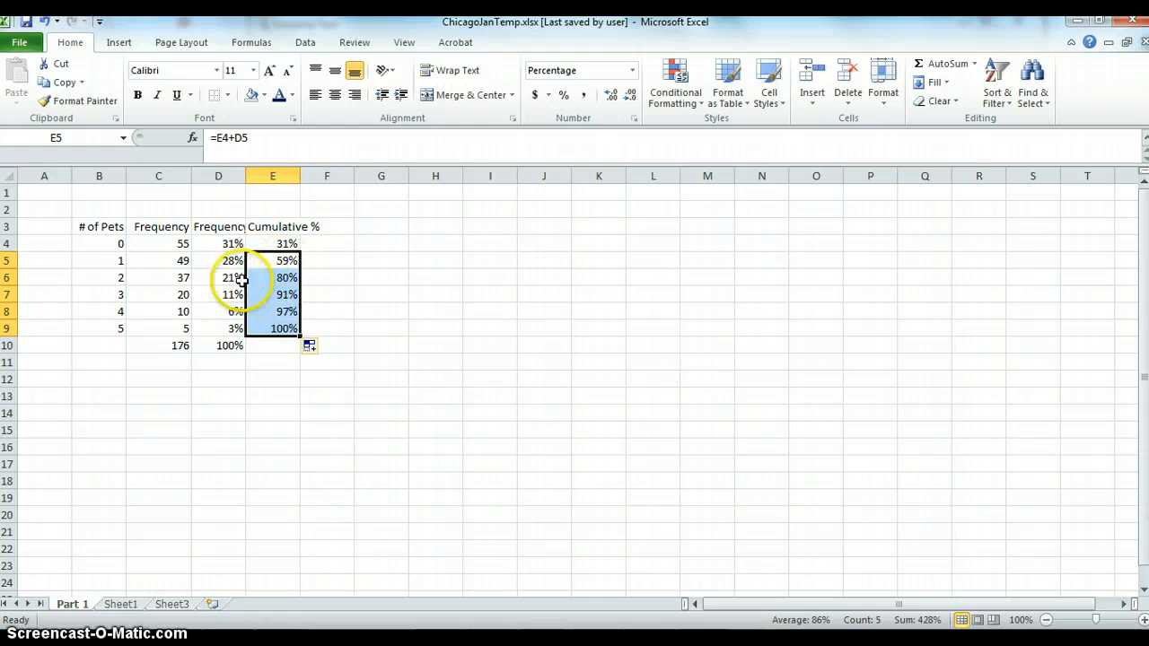
pyautogui.click(294, 277)
pyautogui.click(287, 296)
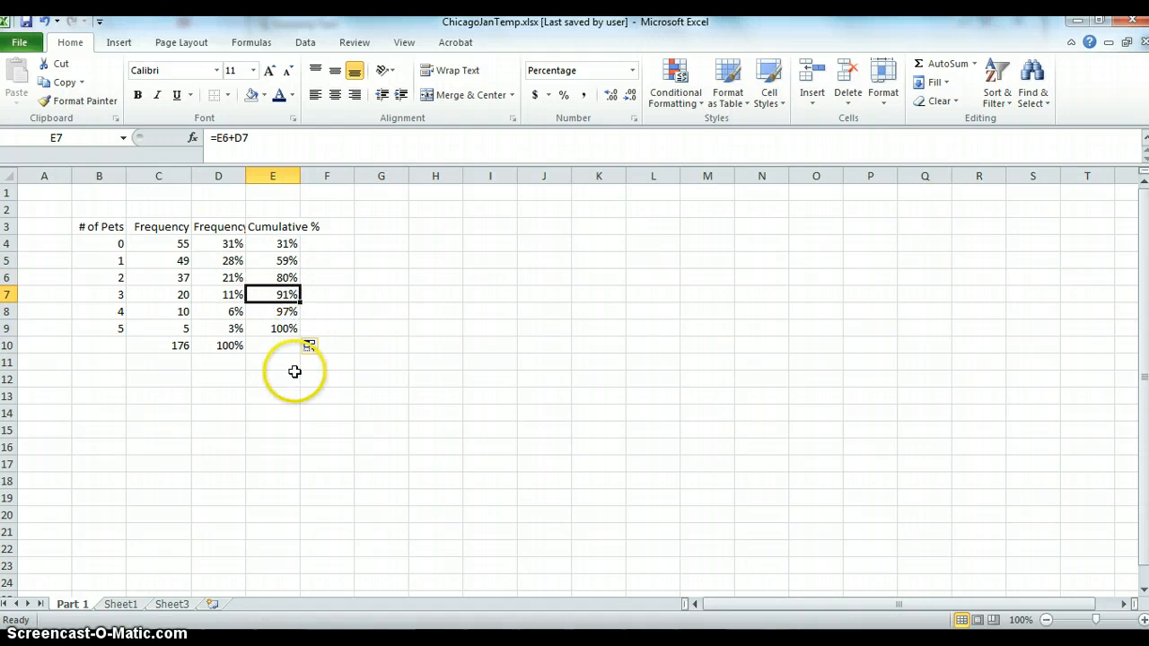
pyautogui.click(289, 311)
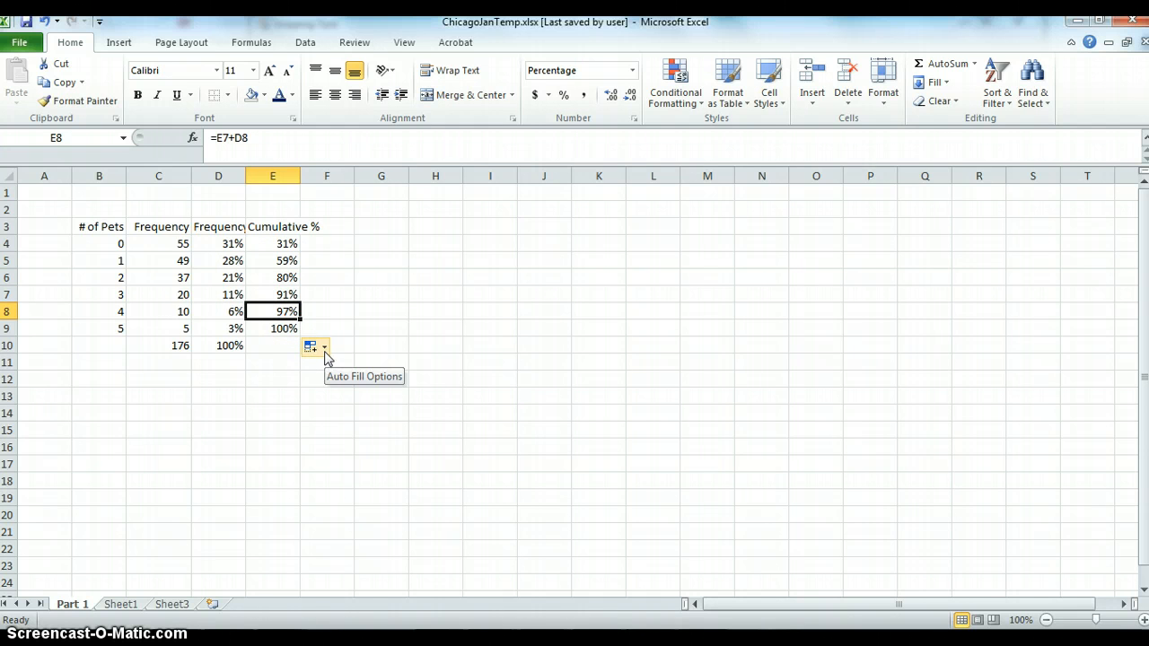
pyautogui.click(289, 328)
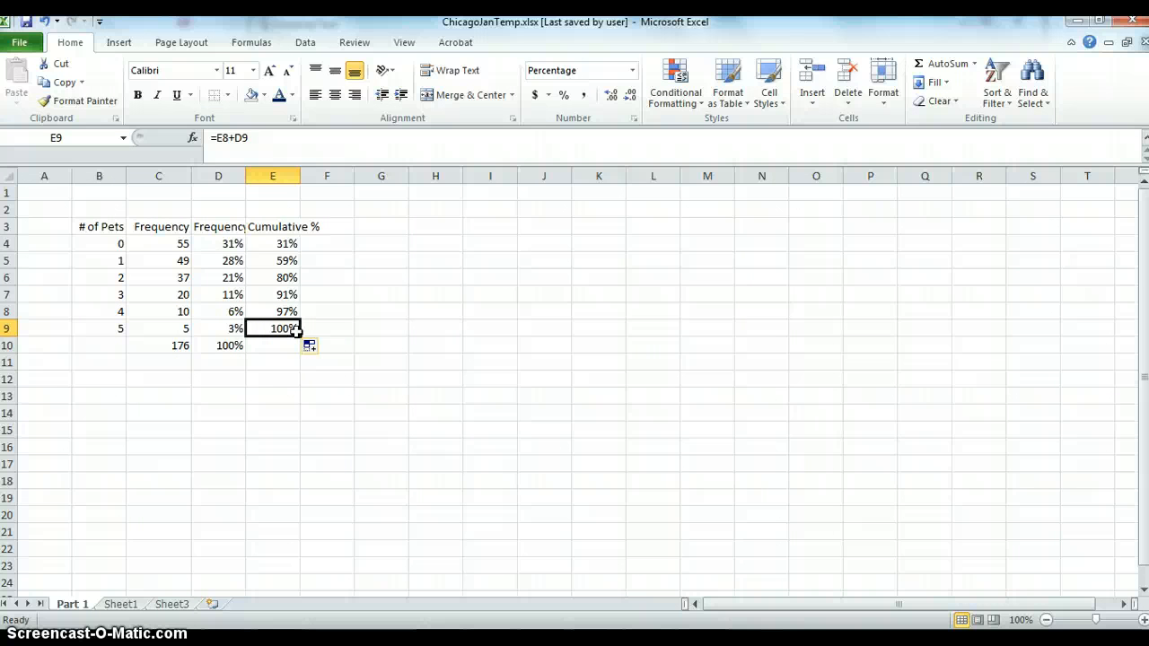
# - AutoFit the widths of columns B through E to their contents
pyautogui.moveTo(101, 228); pyautogui.dragTo(292, 229)
pyautogui.click(368, 246)
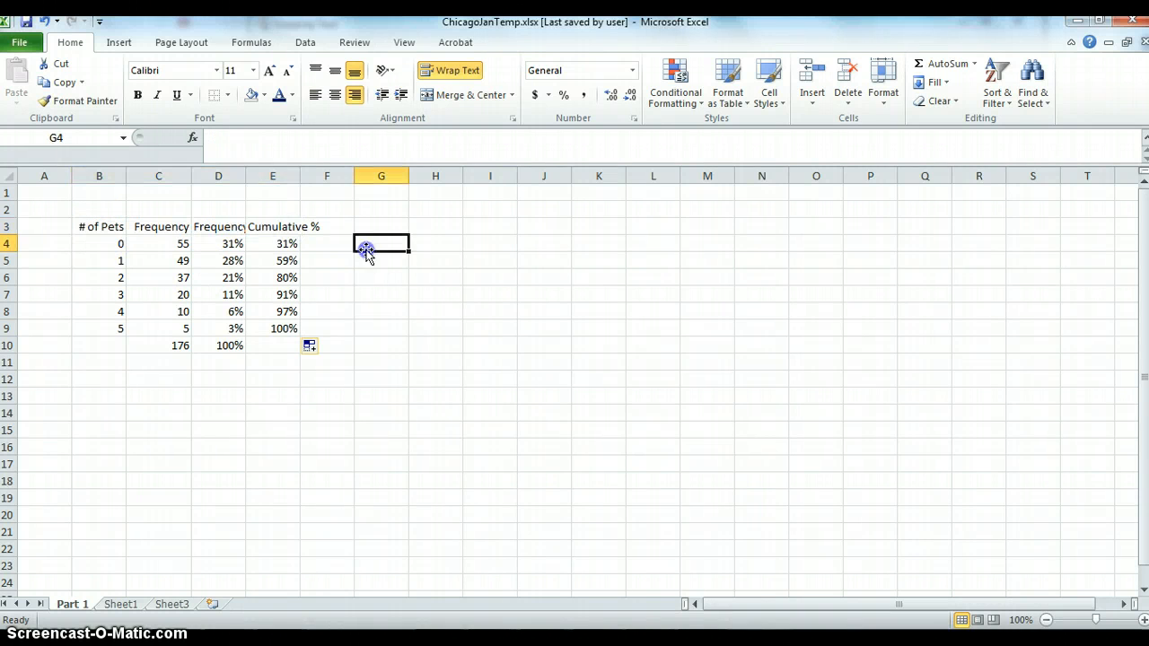
pyautogui.click(269, 226)
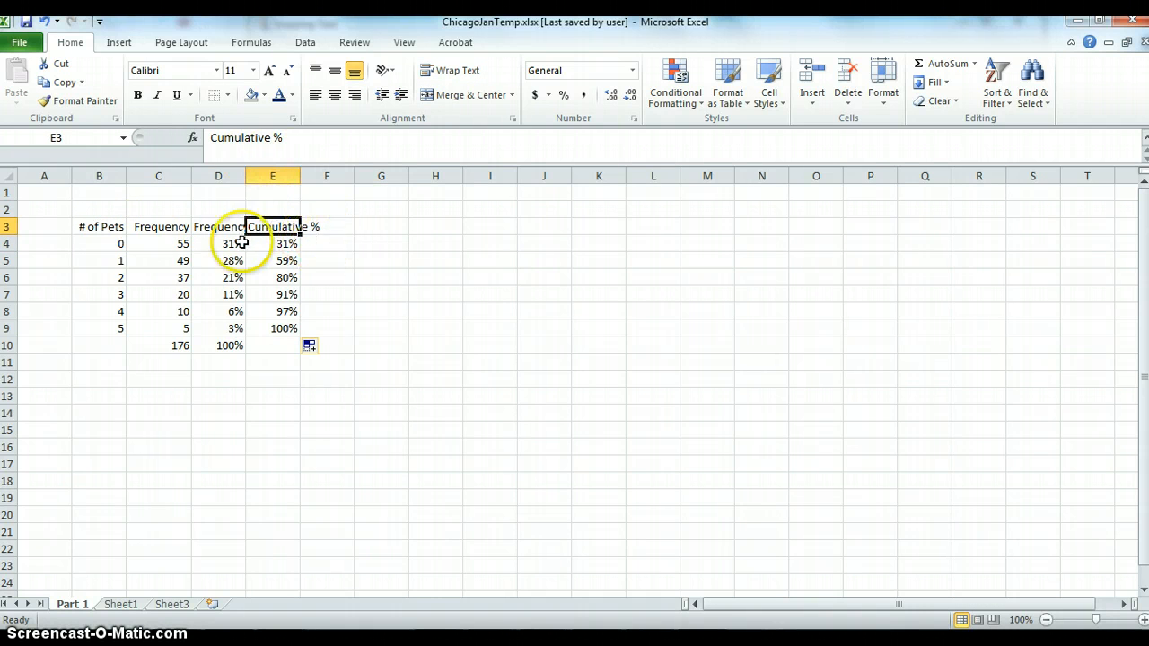
pyautogui.moveTo(97, 226); pyautogui.dragTo(302, 229)
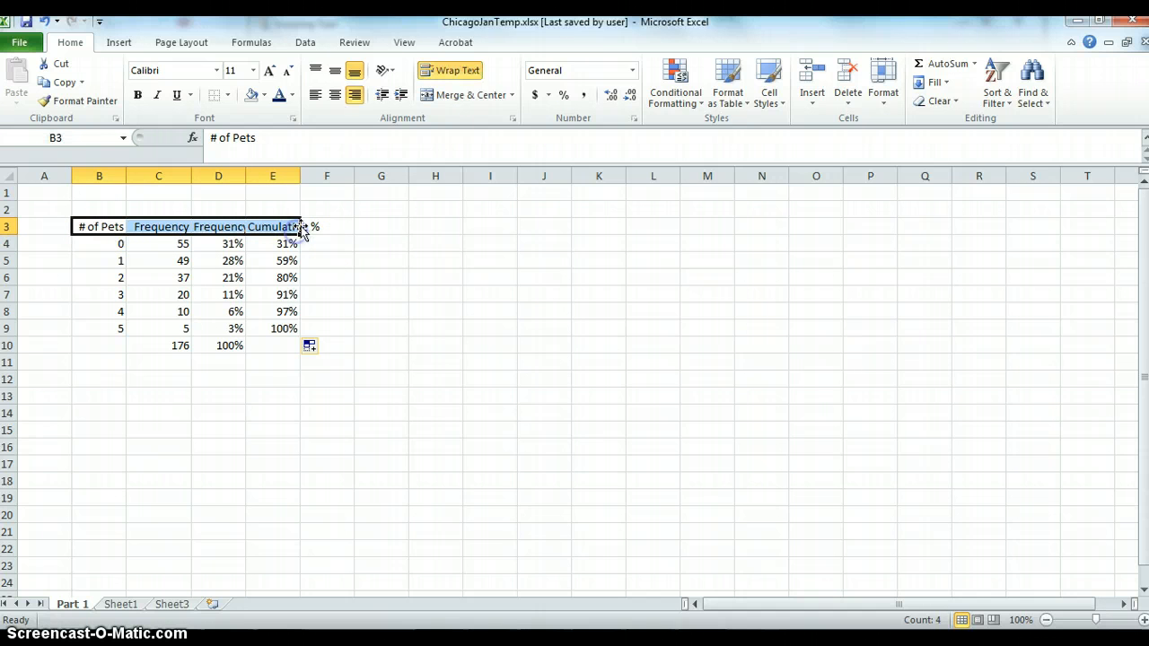
pyautogui.doubleClick(299, 176)
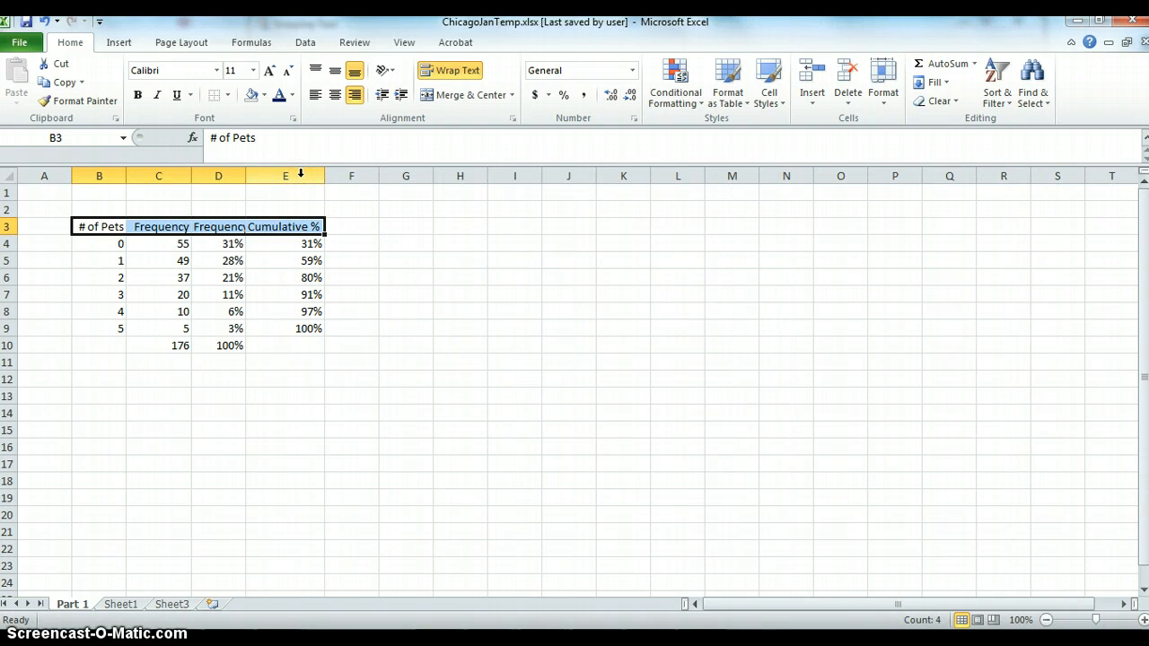
pyautogui.moveTo(93, 175); pyautogui.dragTo(302, 168)
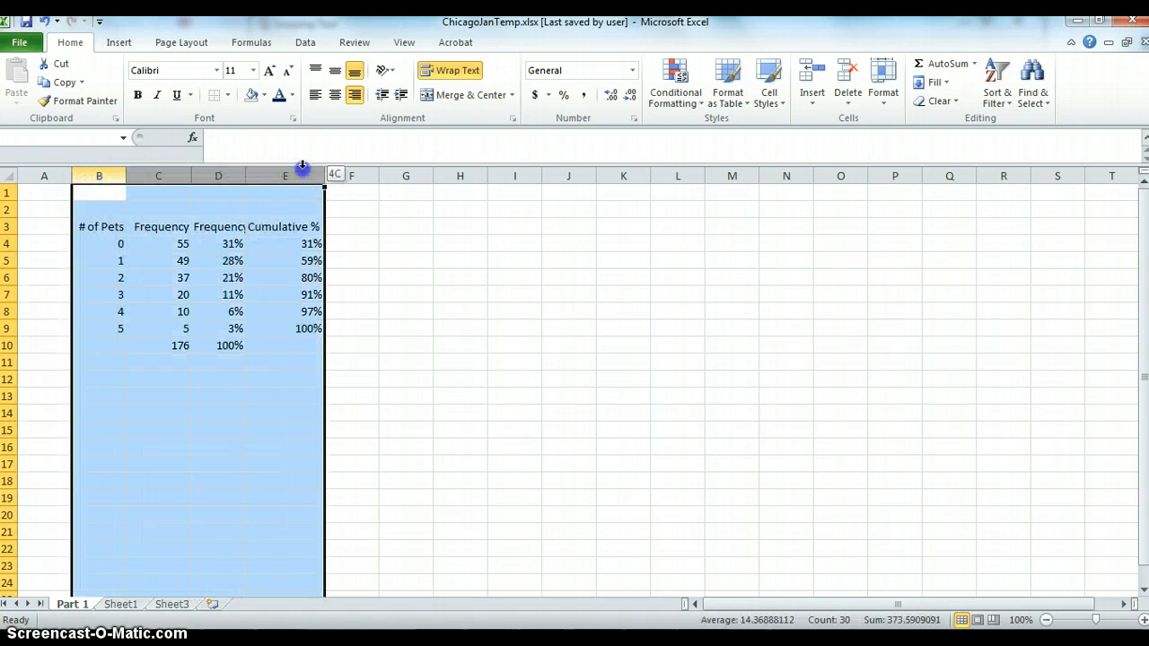
pyautogui.doubleClick(324, 175)
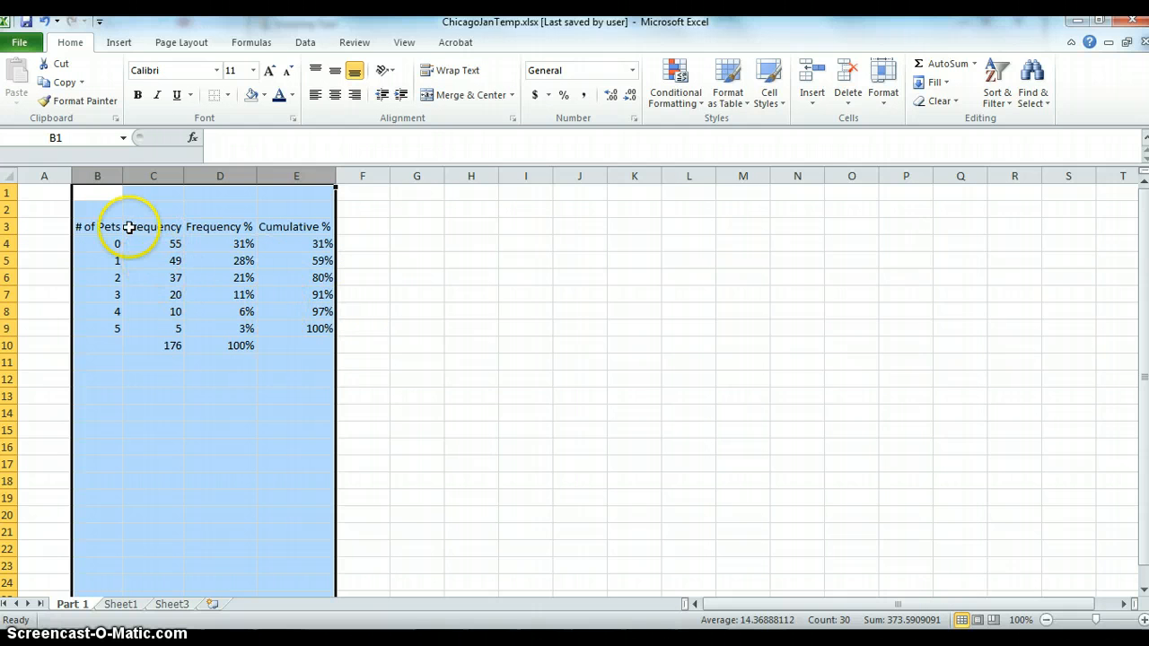
# - Apply text wrapping to the header cells B3:E3
pyautogui.click(95, 228)
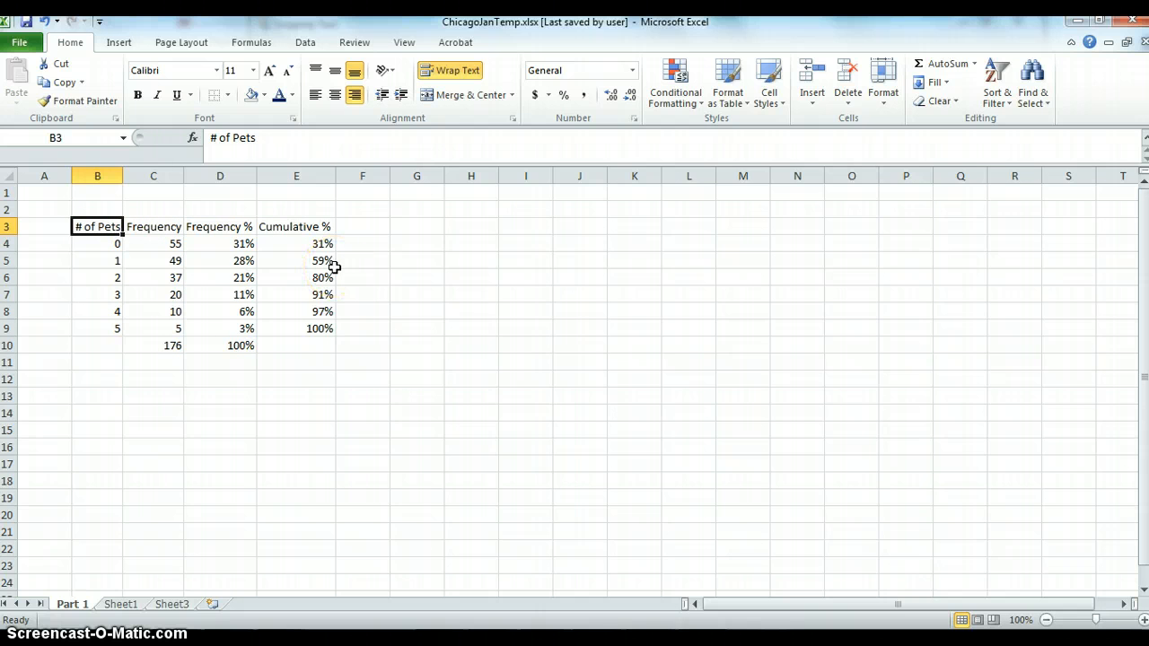
pyautogui.moveTo(97, 224); pyautogui.dragTo(282, 229)
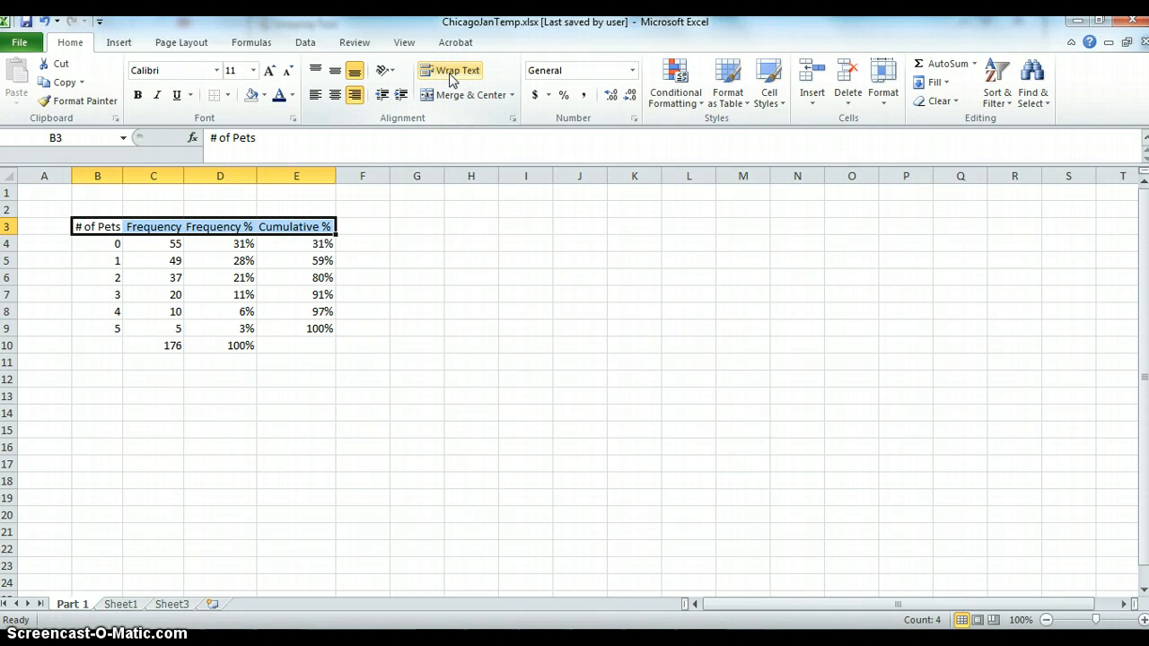
pyautogui.moveTo(323, 176); pyautogui.dragTo(97, 179)
# - Narrow columns E, D and B so their headers break onto two lines, and fit row 3's height to the wrapped text
pyautogui.click(298, 176)
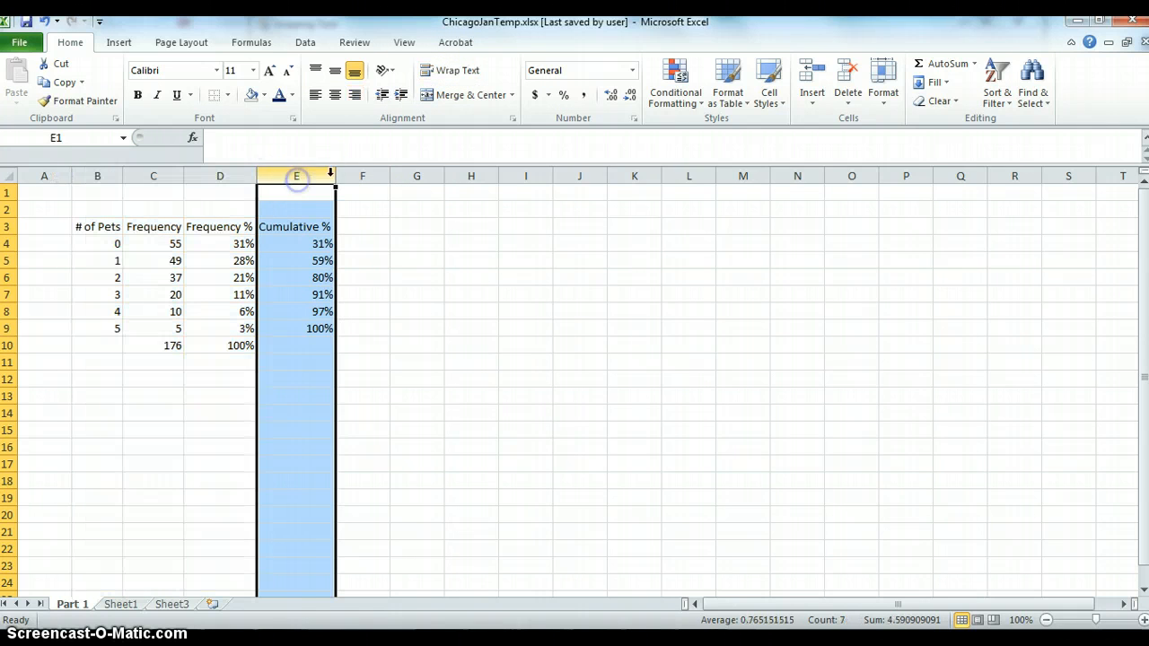
pyautogui.moveTo(338, 176); pyautogui.dragTo(323, 177)
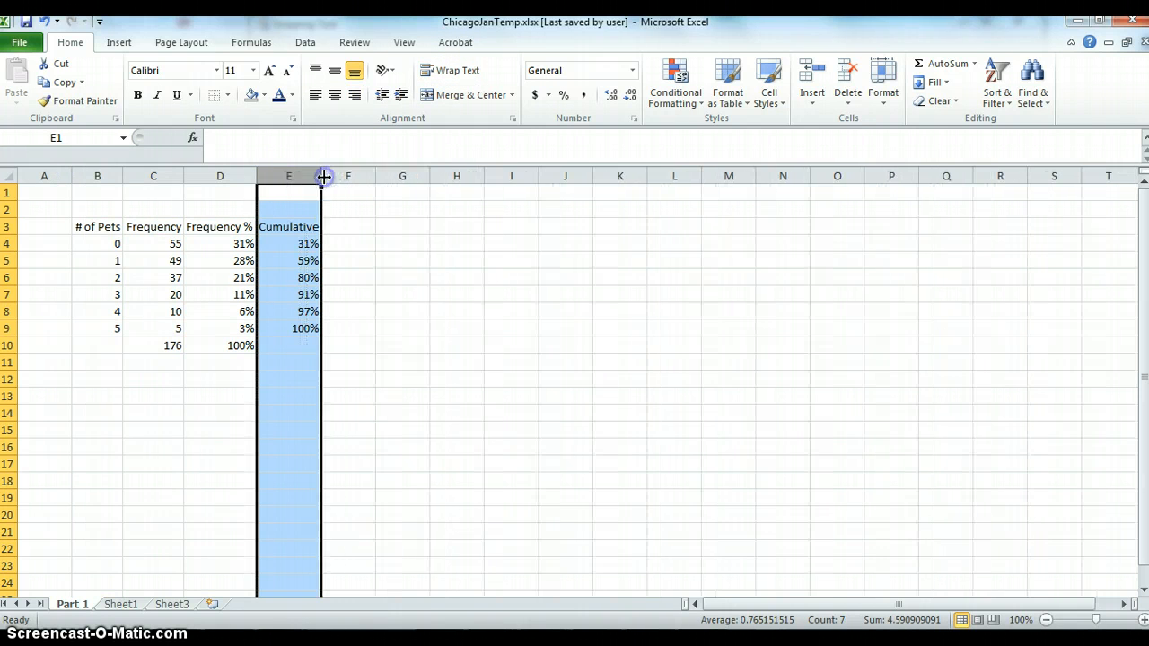
pyautogui.doubleClick(12, 234)
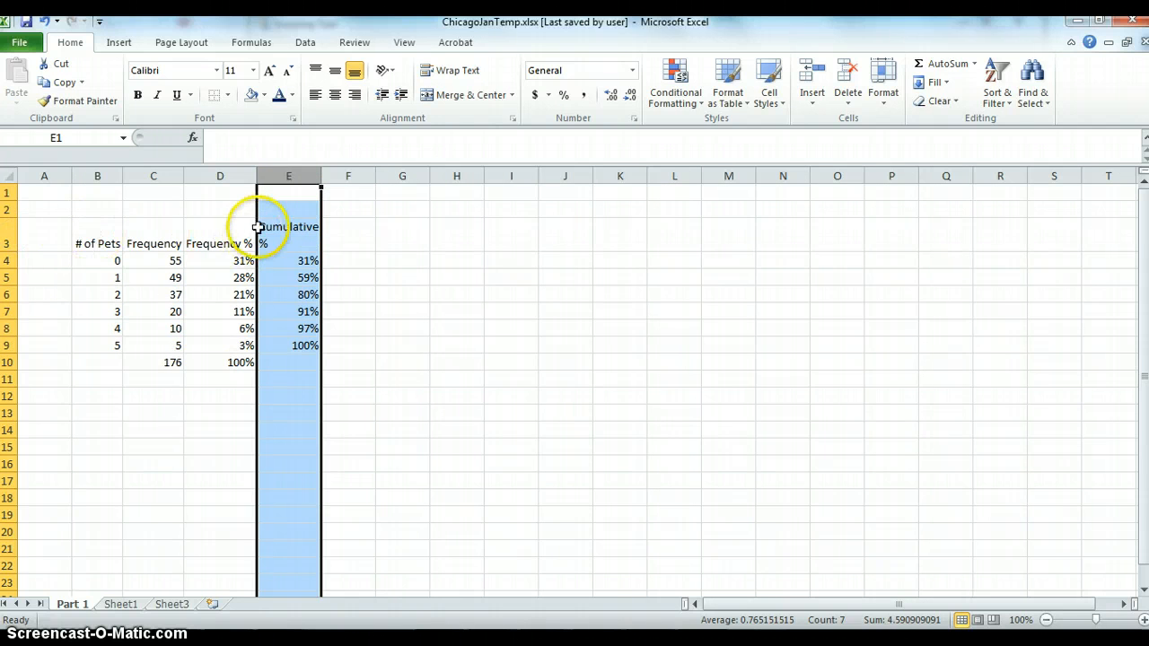
pyautogui.click(223, 176)
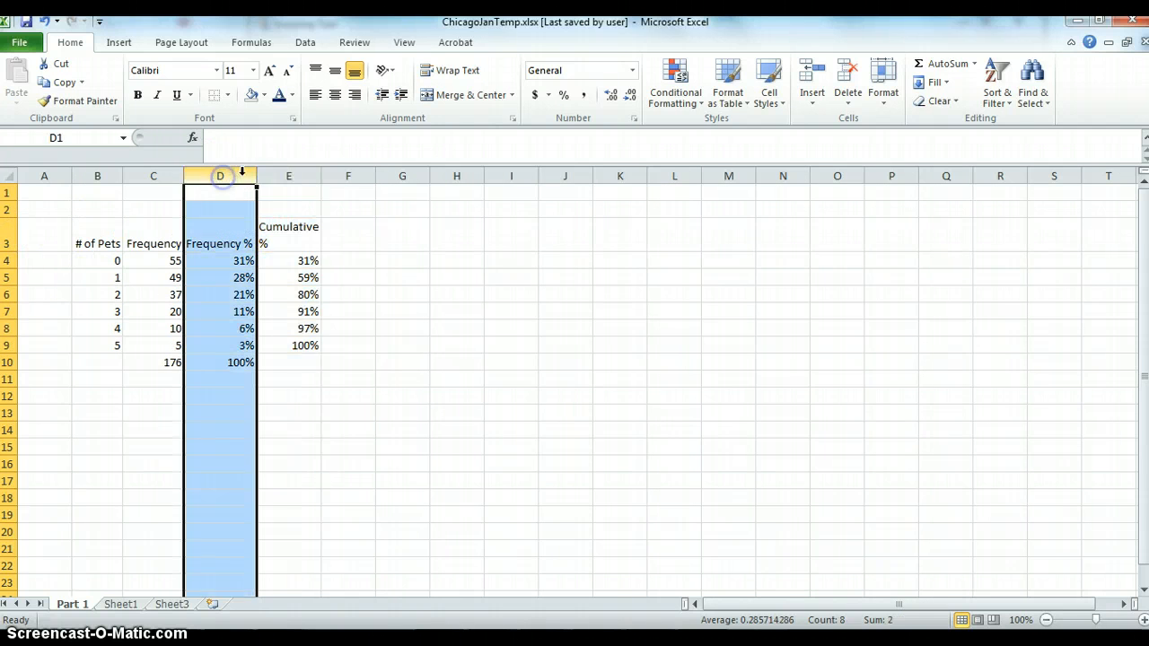
pyautogui.moveTo(254, 177); pyautogui.dragTo(244, 176)
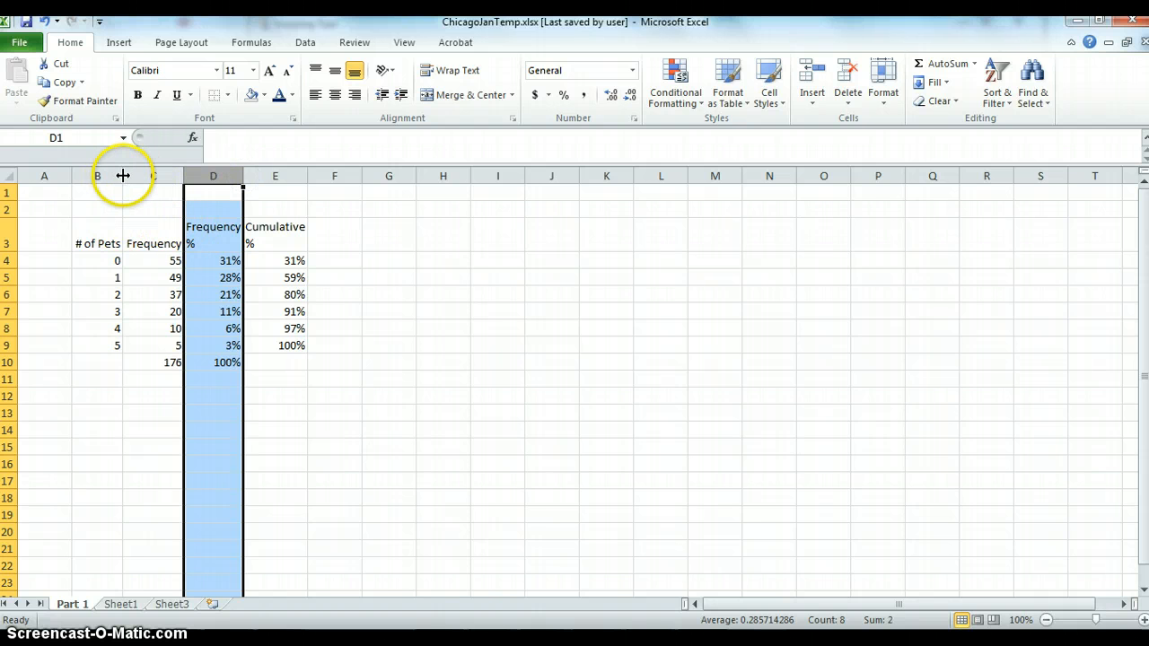
pyautogui.moveTo(122, 175); pyautogui.dragTo(109, 175)
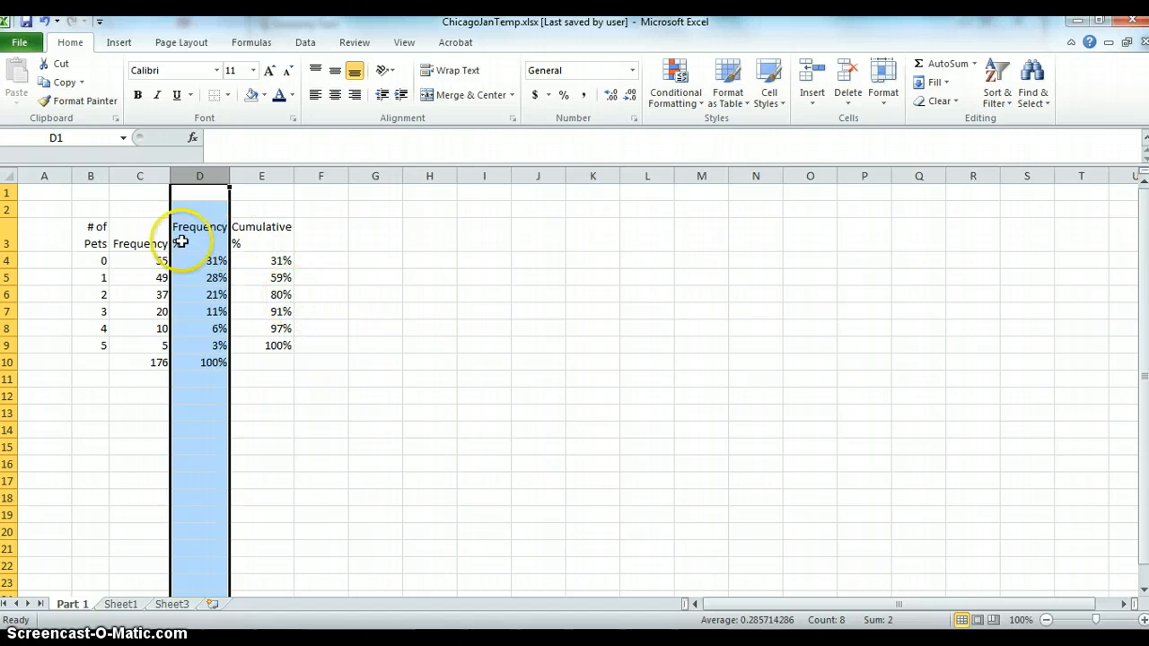
# - Apply all borders to the table range B3:E10
pyautogui.click(91, 233)
pyautogui.moveTo(133, 249); pyautogui.dragTo(281, 360)
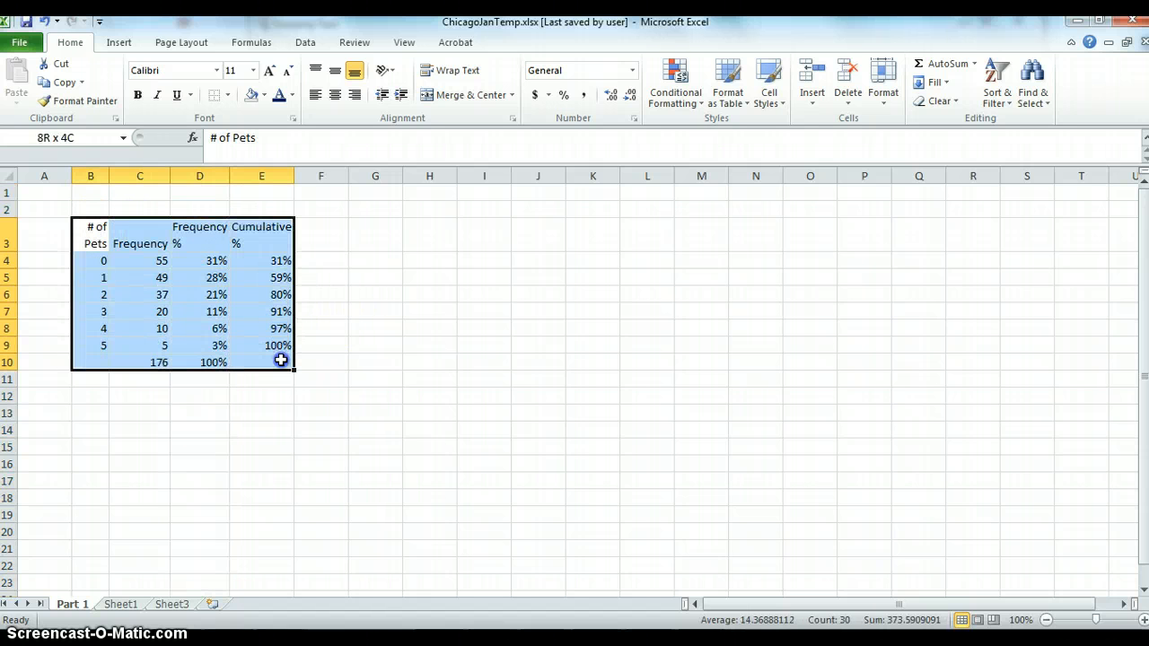
pyautogui.click(228, 95)
pyautogui.click(226, 230)
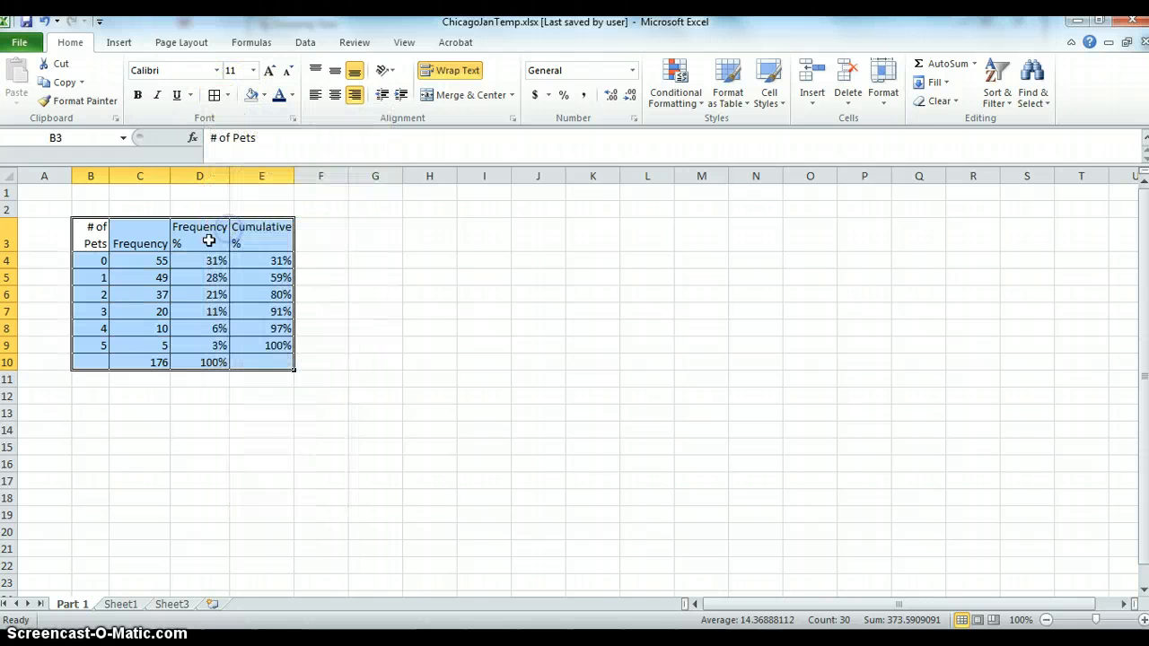
# - Make the header cells B3:E3 bold and right-aligned
pyautogui.moveTo(93, 231); pyautogui.dragTo(263, 235)
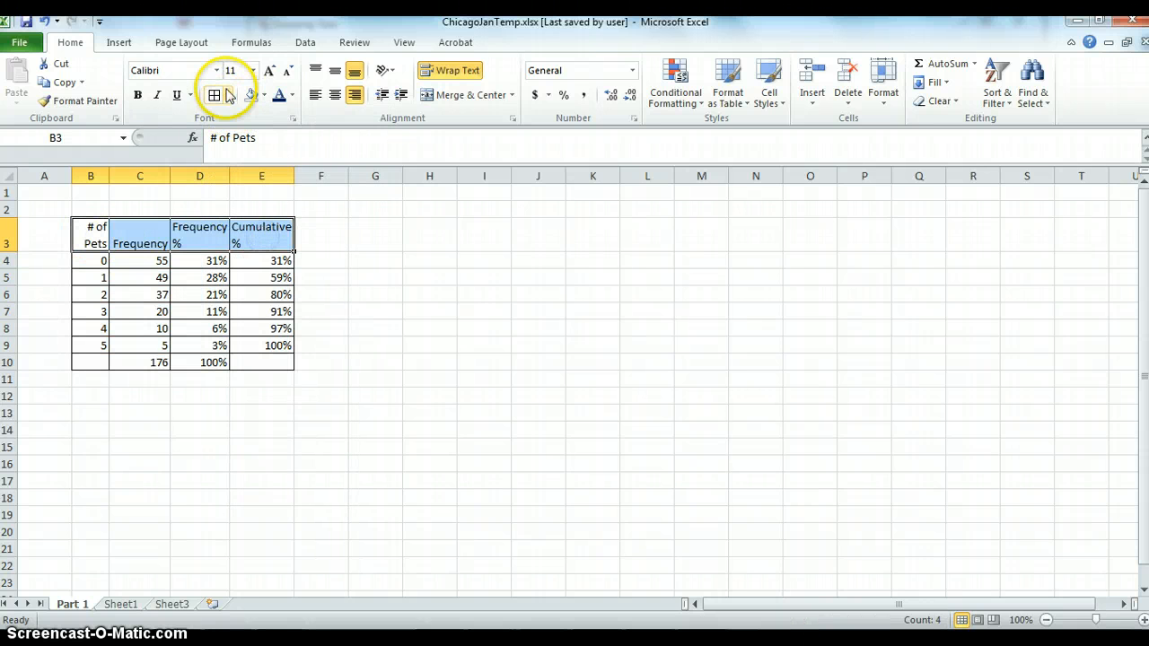
pyautogui.click(138, 95)
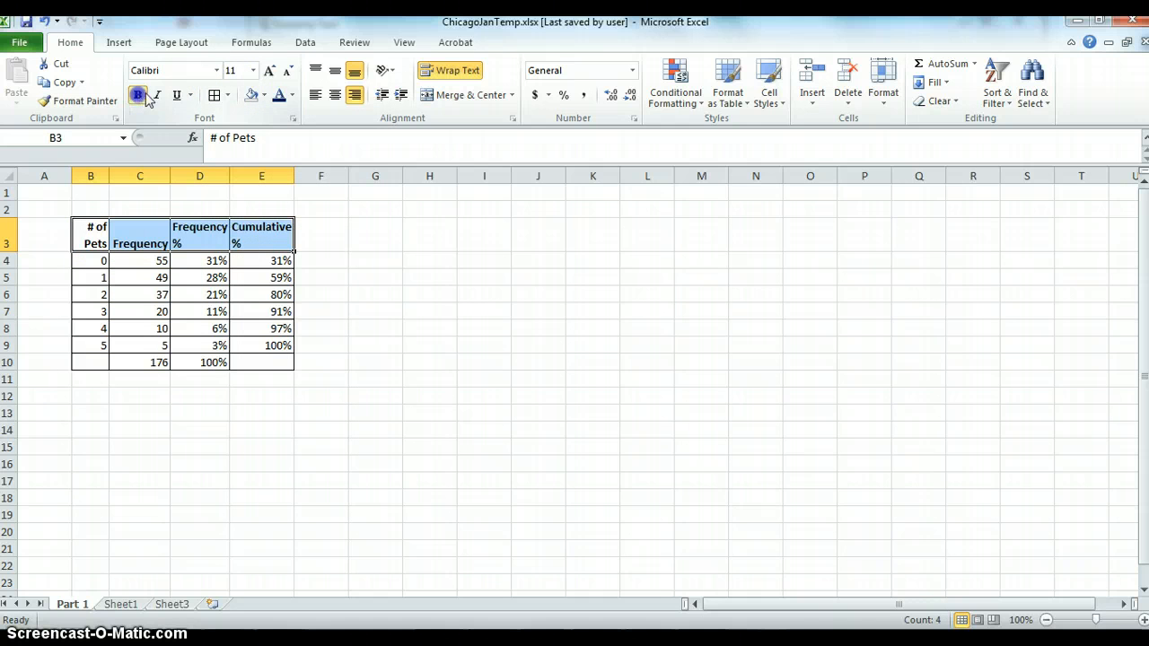
pyautogui.click(357, 97)
pyautogui.click(357, 97)
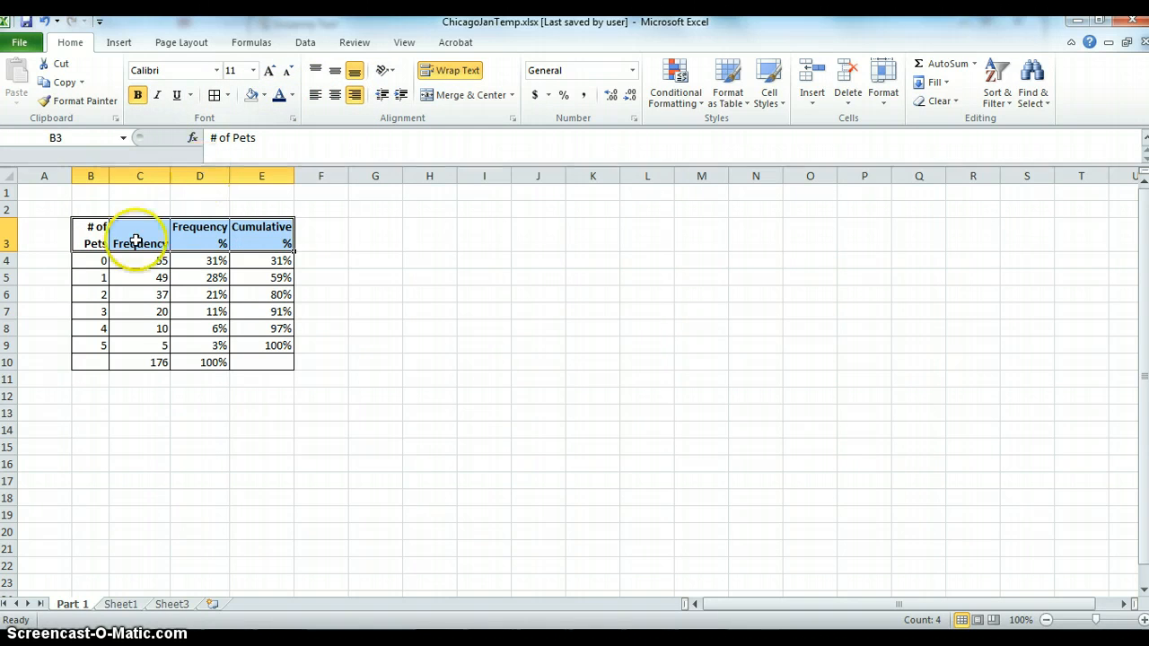
# - Shade the header cells B3:E3 with the lightest tint of the theme's medium blue
pyautogui.click(264, 95)
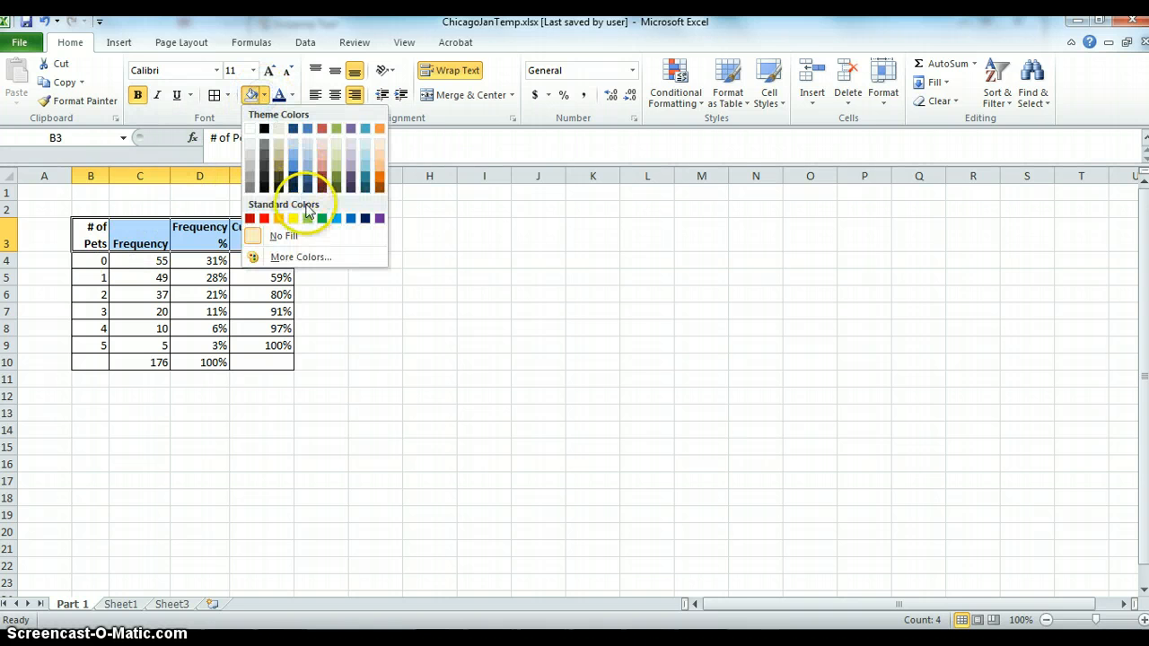
pyautogui.click(306, 146)
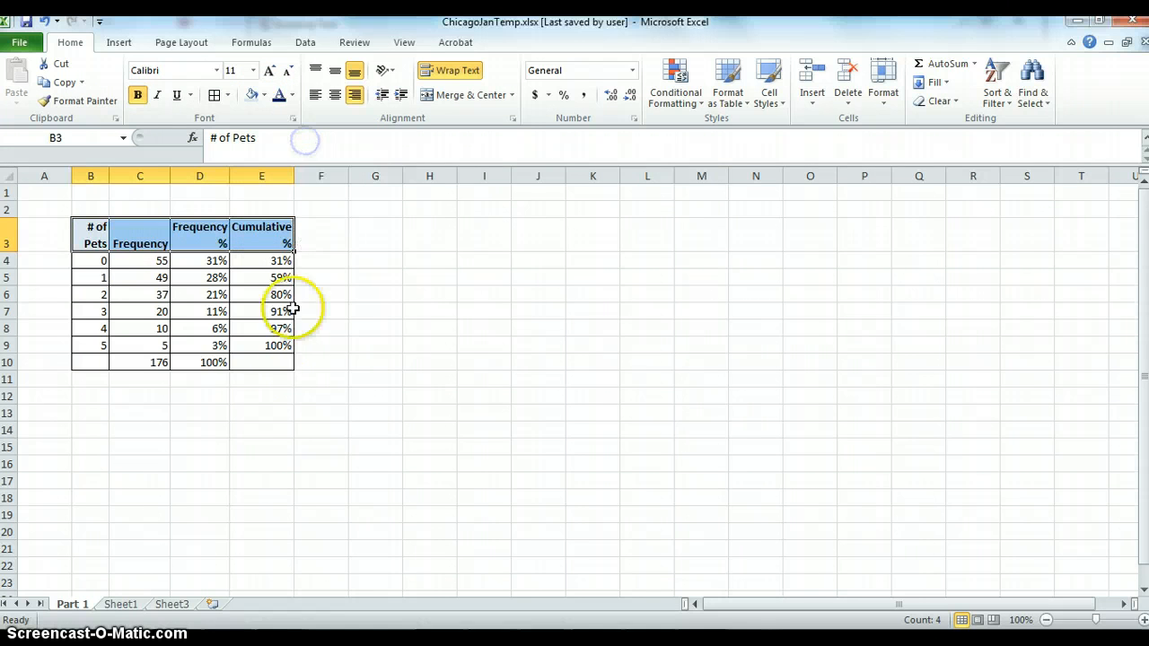
pyautogui.click(298, 400)
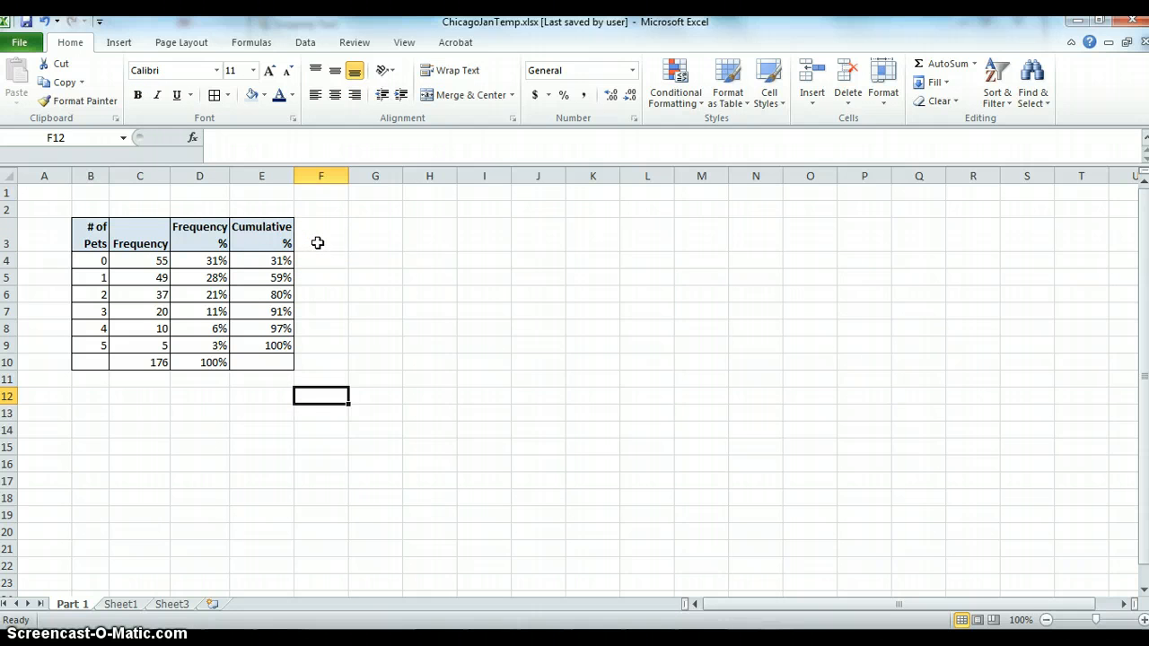
# - Add the column header "Frequency x # of Pets" in F3 and widen column F so the word Frequency fits on one line
pyautogui.click(317, 242)
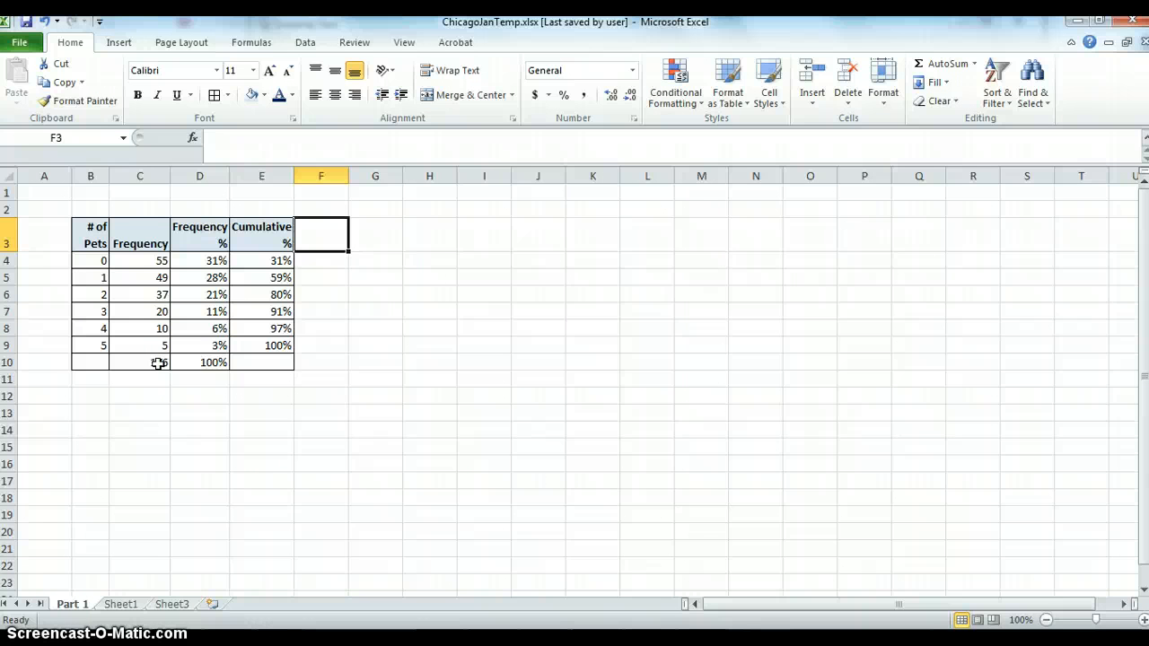
pyautogui.write('F')
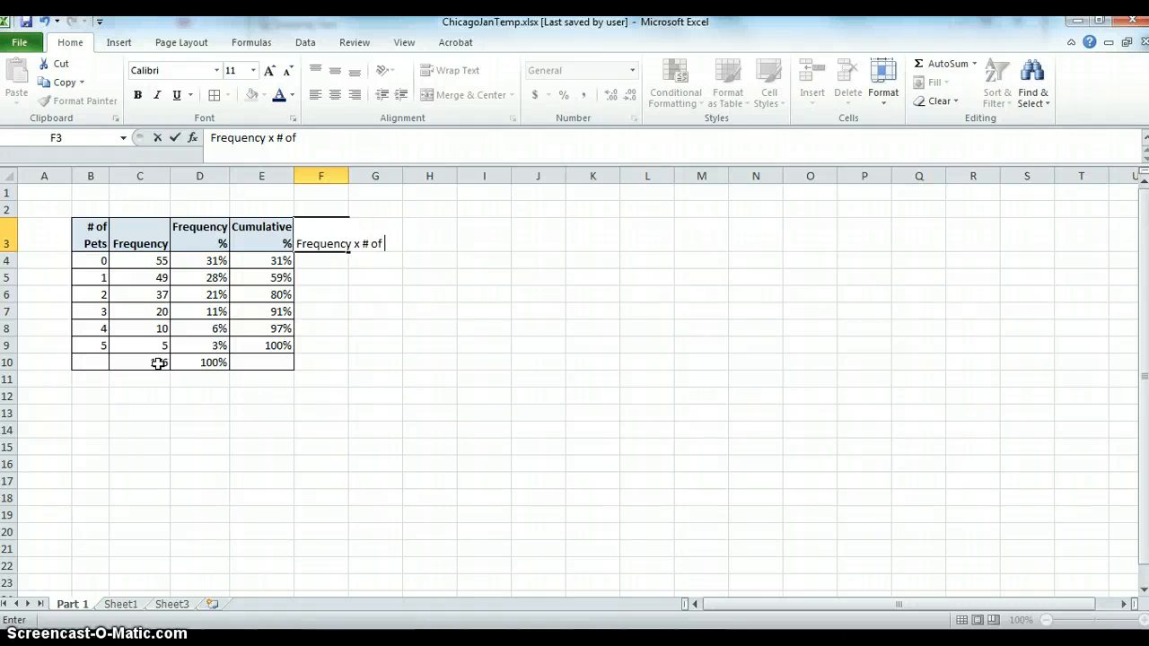
pyautogui.write('s')
pyautogui.press('Return')
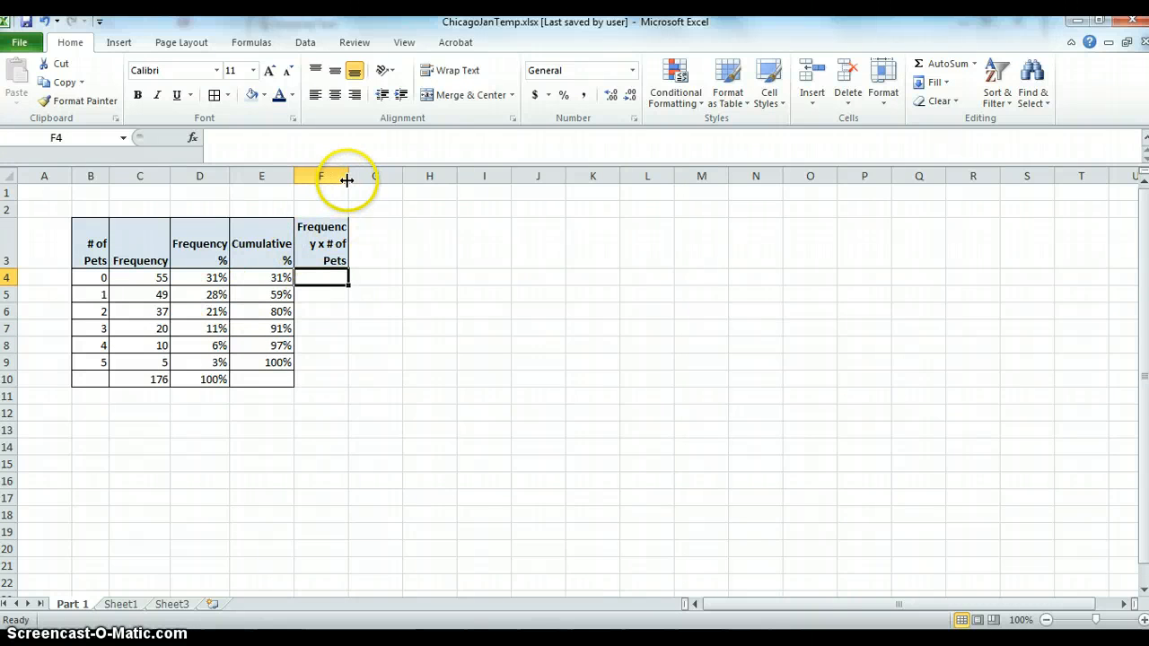
pyautogui.moveTo(348, 178); pyautogui.dragTo(358, 175)
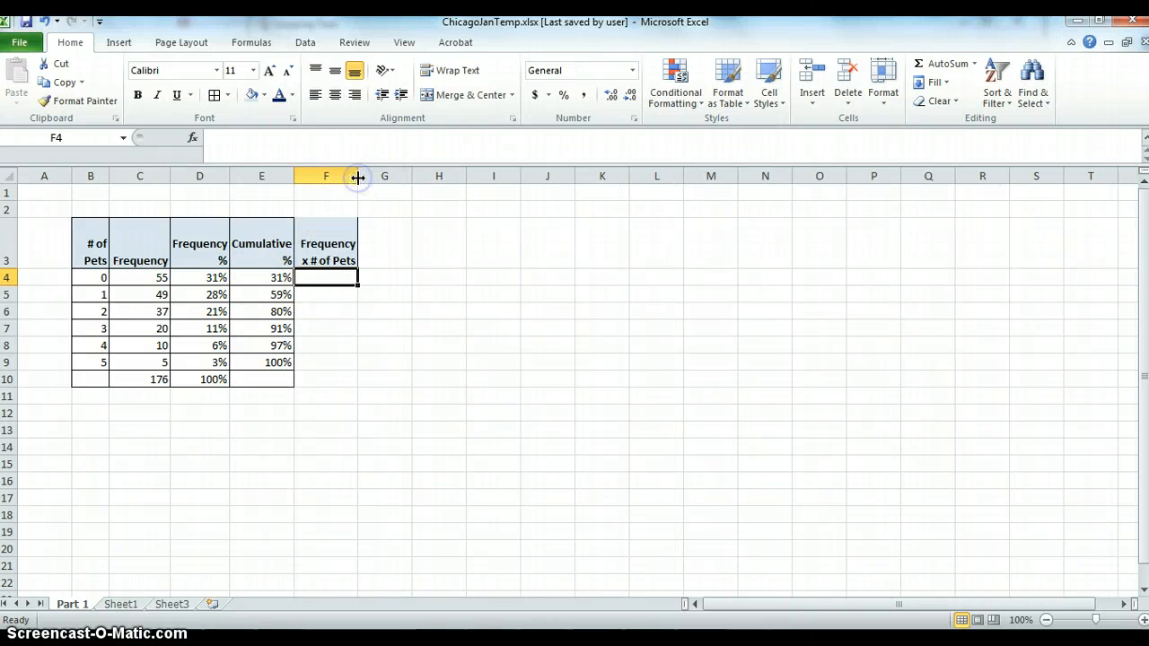
# - Autofit the height of header row 3 to its two-line text
pyautogui.doubleClick(11, 268)
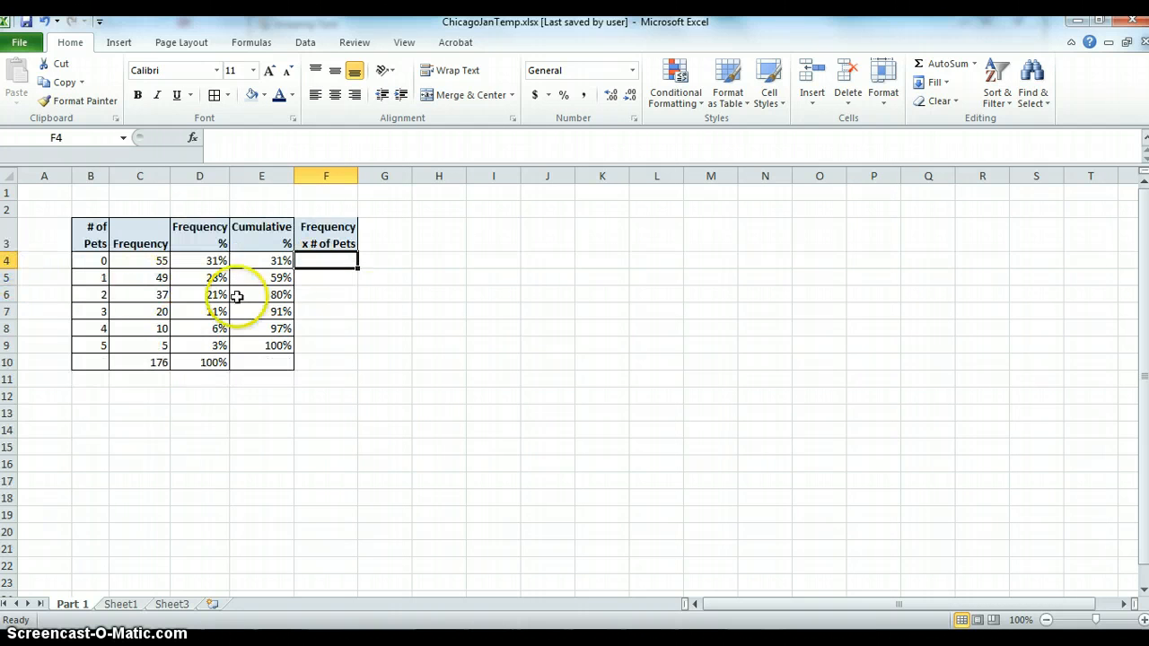
pyautogui.click(354, 308)
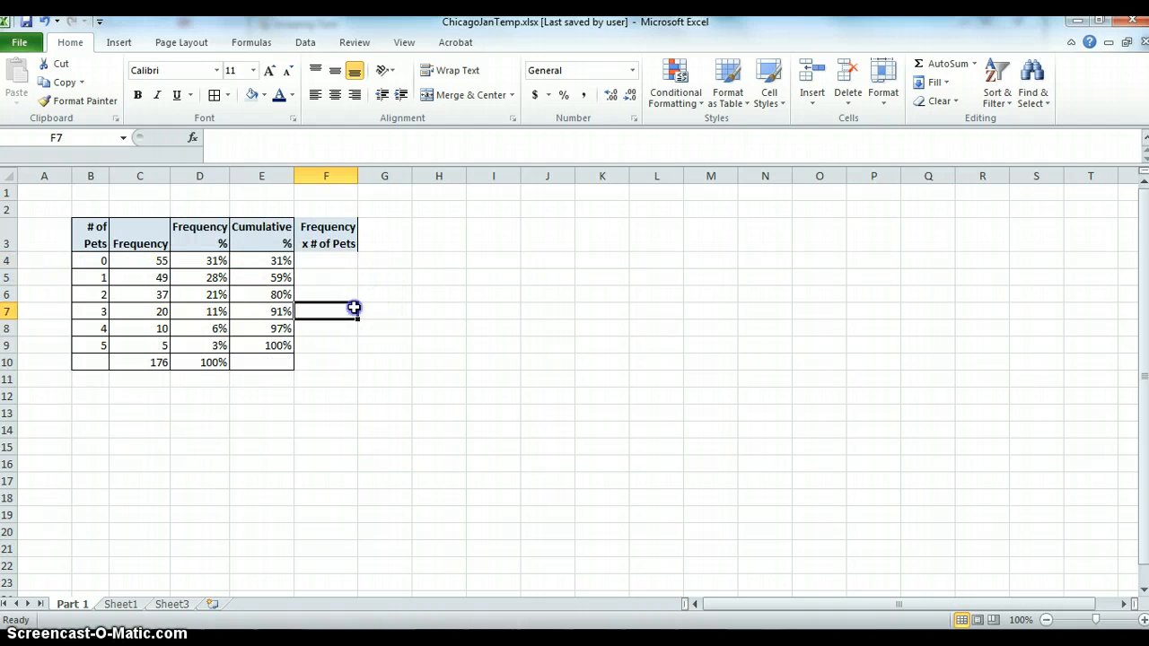
# - Enter the formula =B4*C4 in F4 and fill it down through F9
pyautogui.click(330, 262)
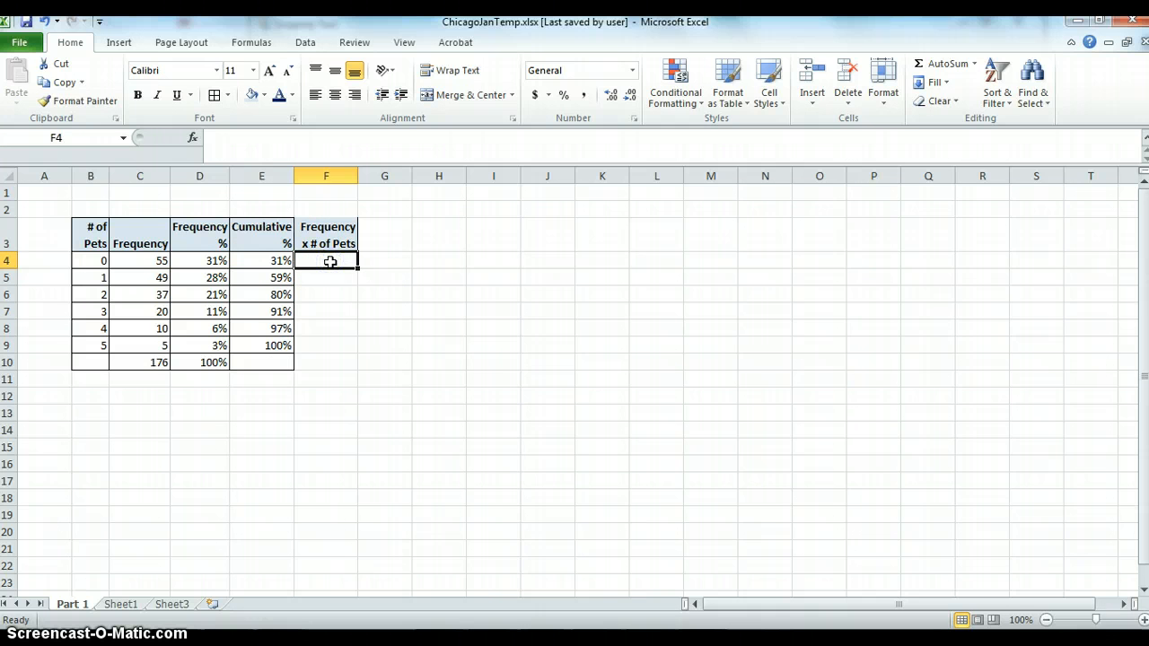
pyautogui.write('=')
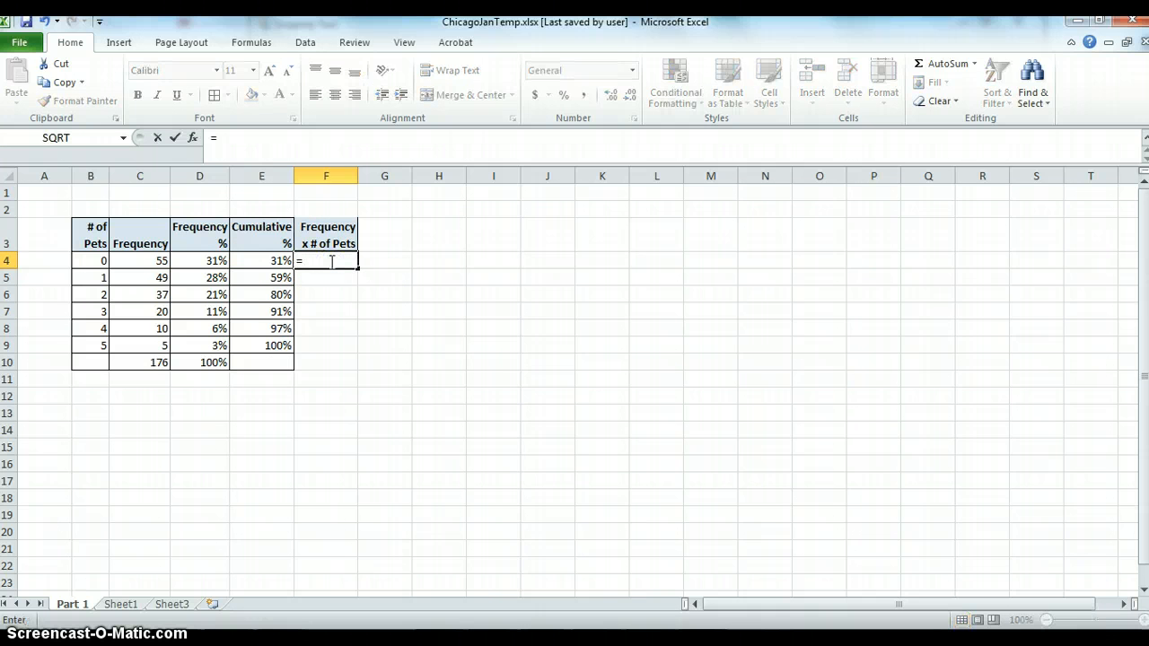
pyautogui.press('Left')
pyautogui.press('Left')
pyautogui.press('Left')
pyautogui.press('Left')
pyautogui.write('*')
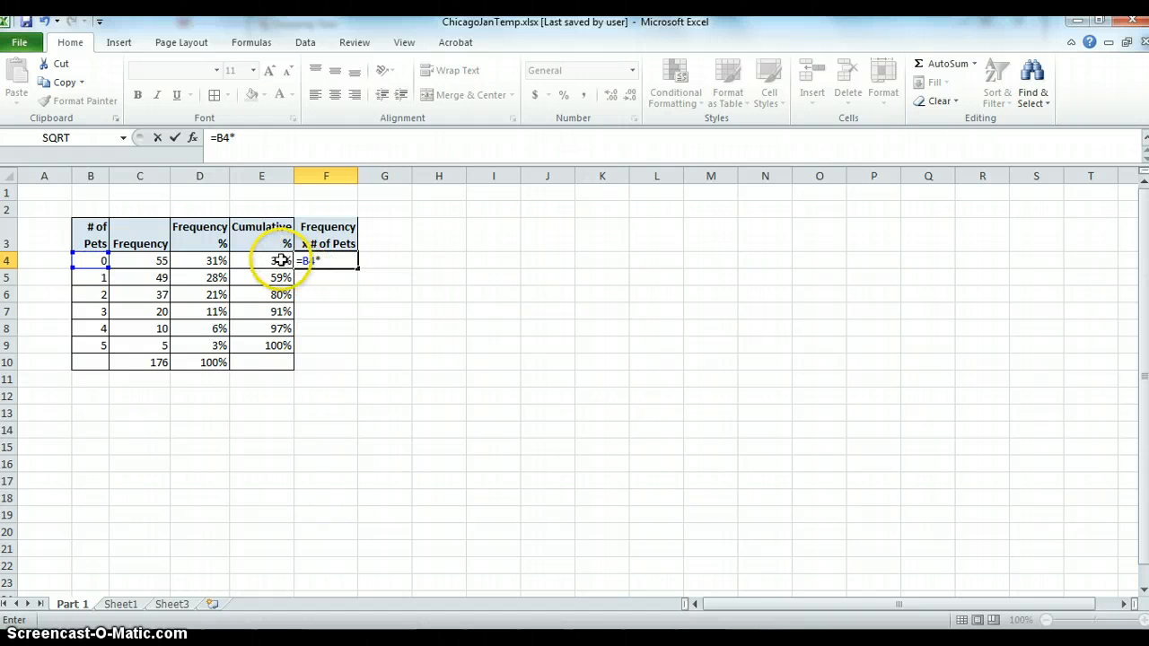
pyautogui.click(159, 259)
pyautogui.press('Return')
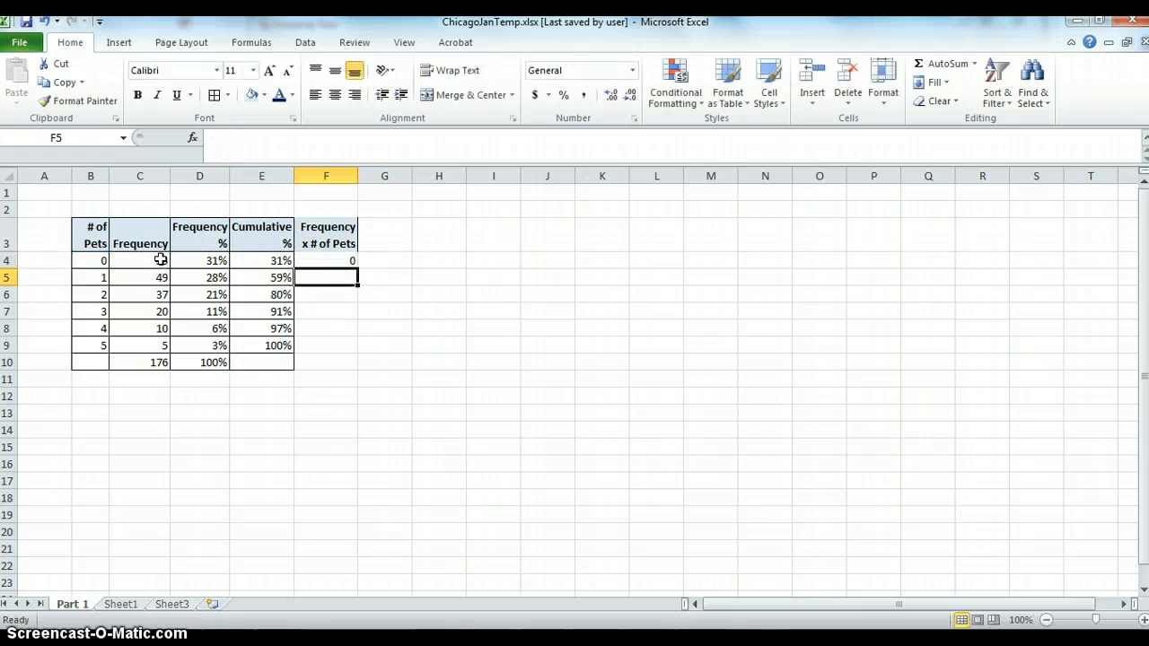
pyautogui.click(347, 259)
pyautogui.moveTo(358, 266); pyautogui.dragTo(359, 353)
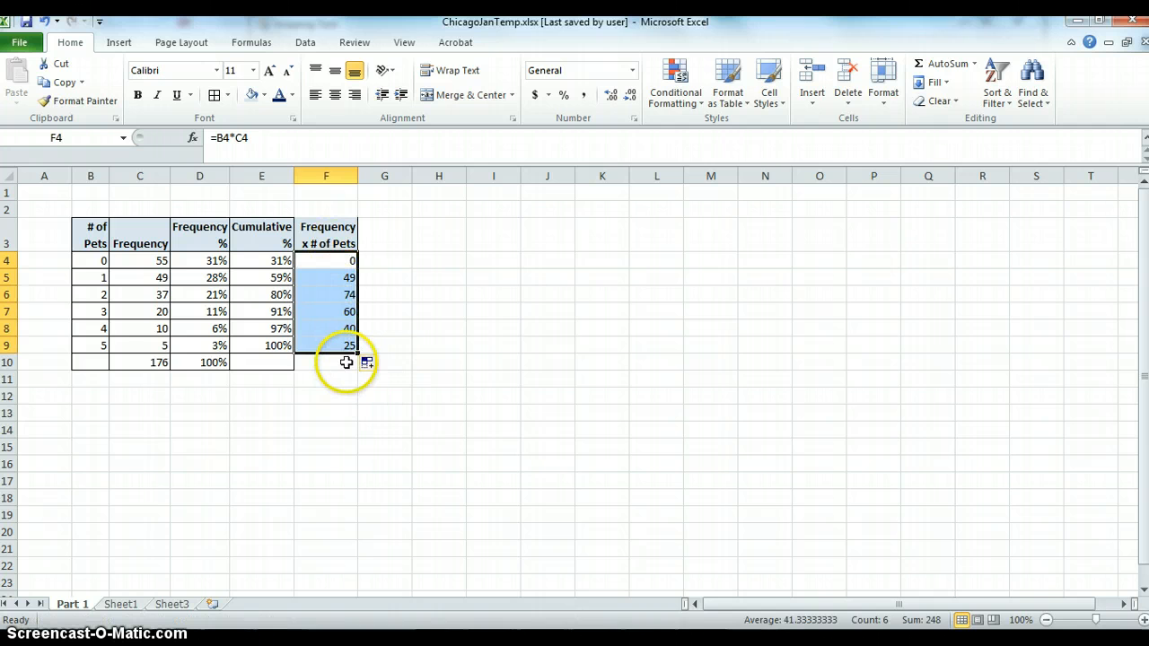
# - Try copying the total formula from C10 into F10, and undo the paste
pyautogui.click(146, 361)
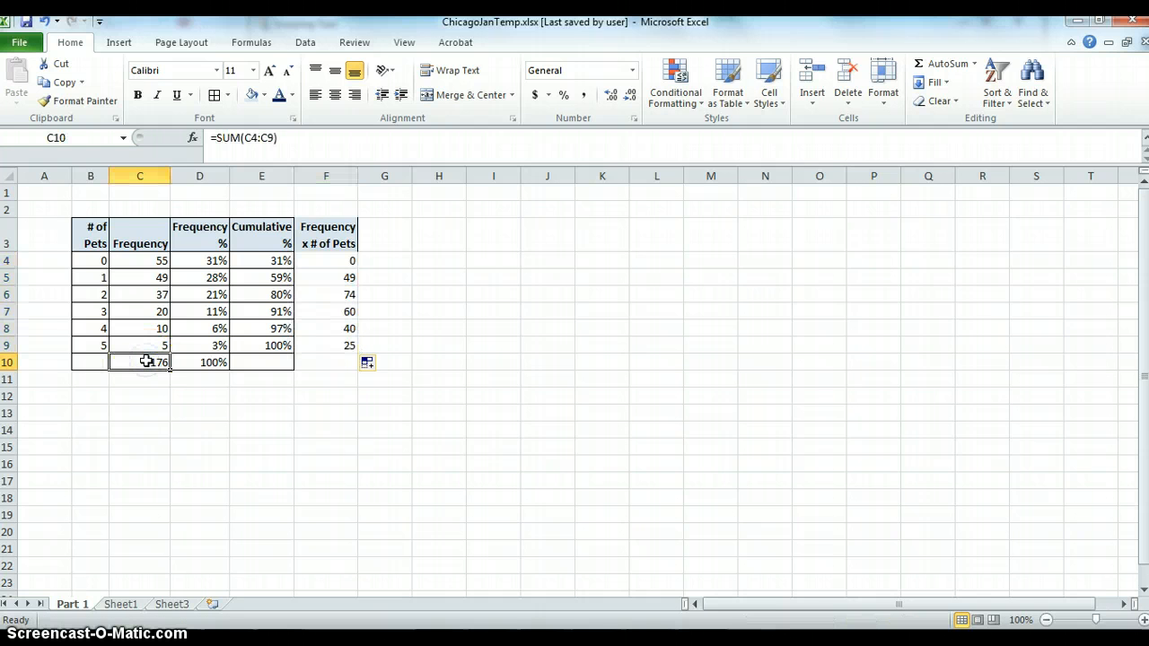
pyautogui.hotkey('ctrl', 'c')
pyautogui.click(324, 357)
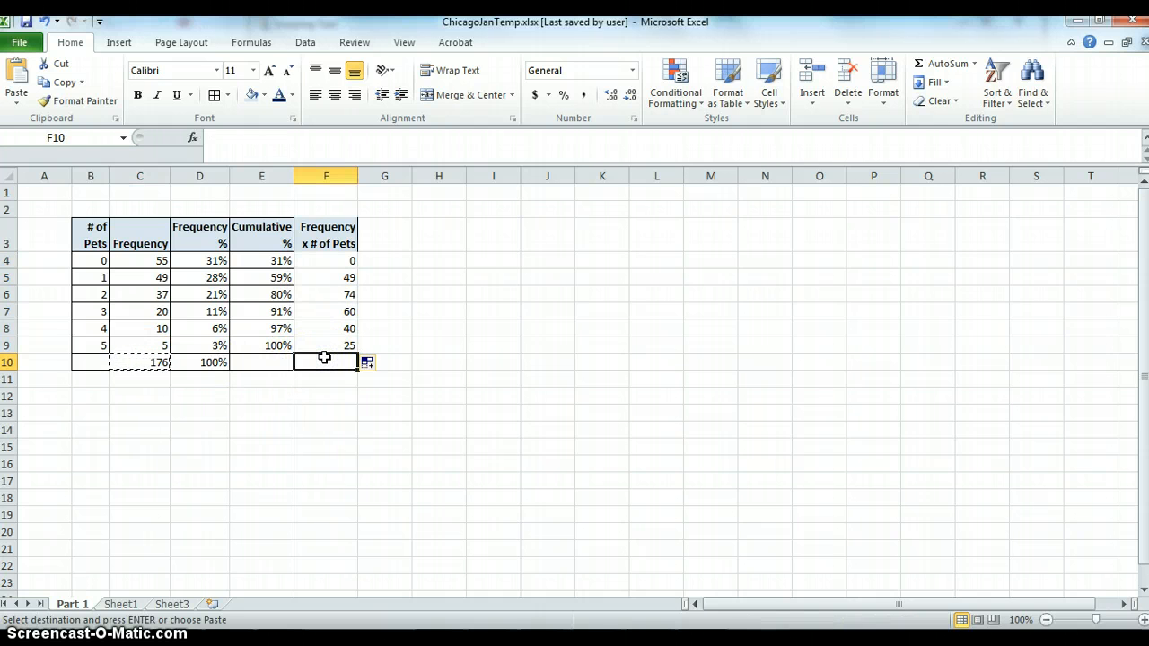
pyautogui.hotkey('ctrl', 'v')
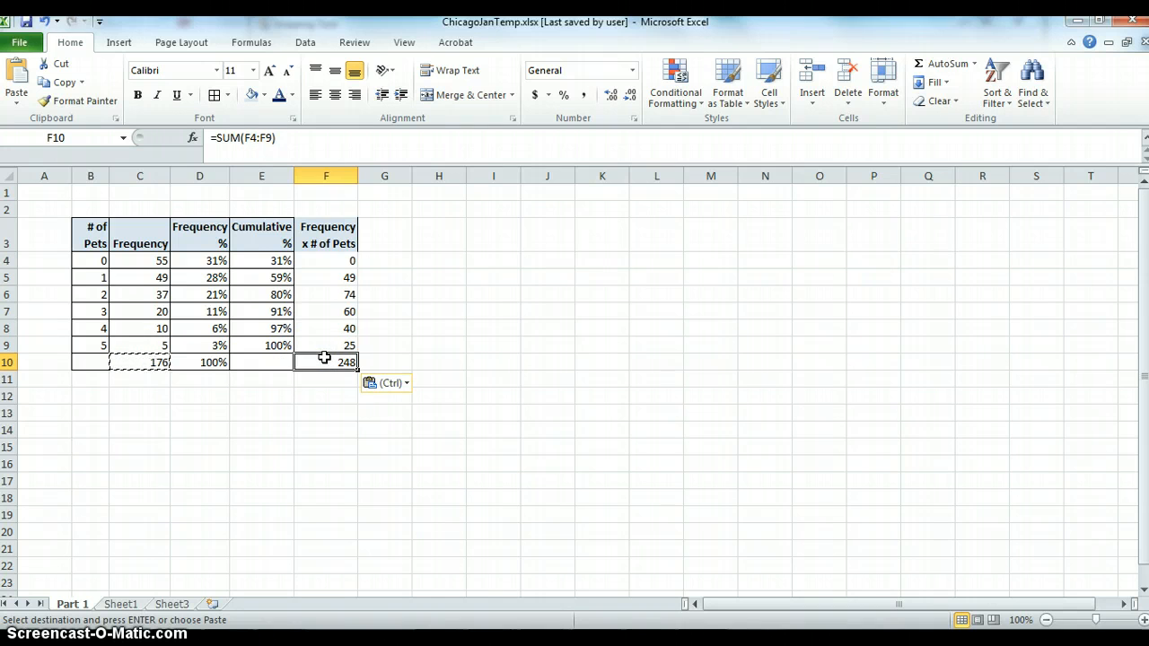
pyautogui.click(44, 21)
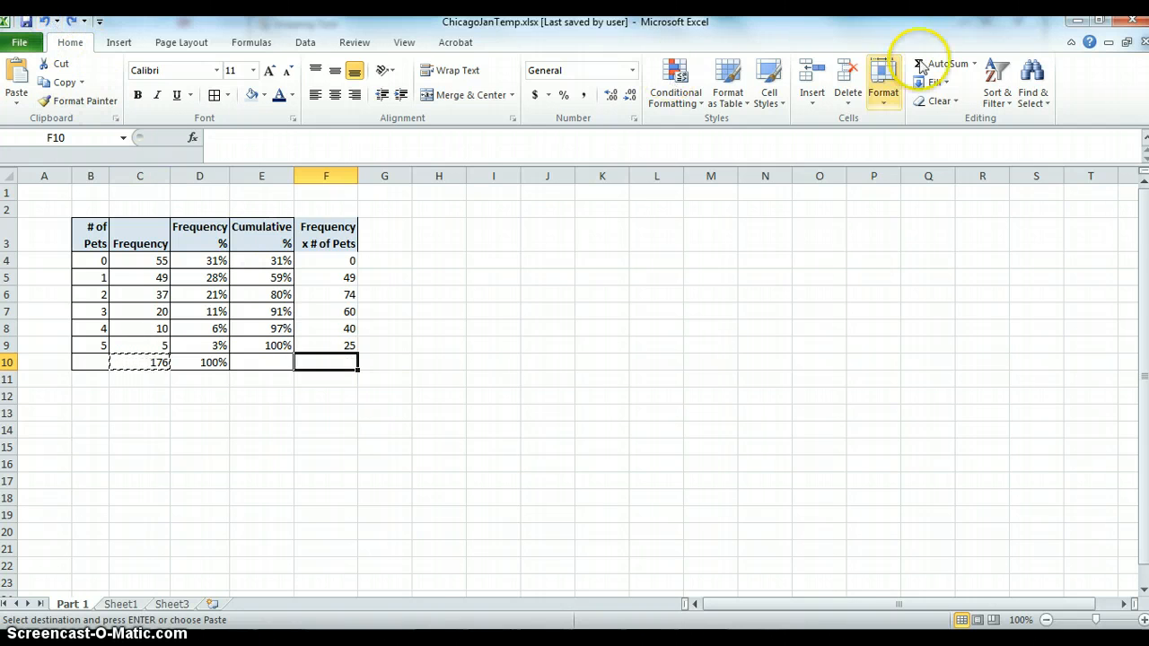
# - Total F4:F9 in F10 with AutoSum and apply all borders to the table range B3:F10
pyautogui.click(947, 65)
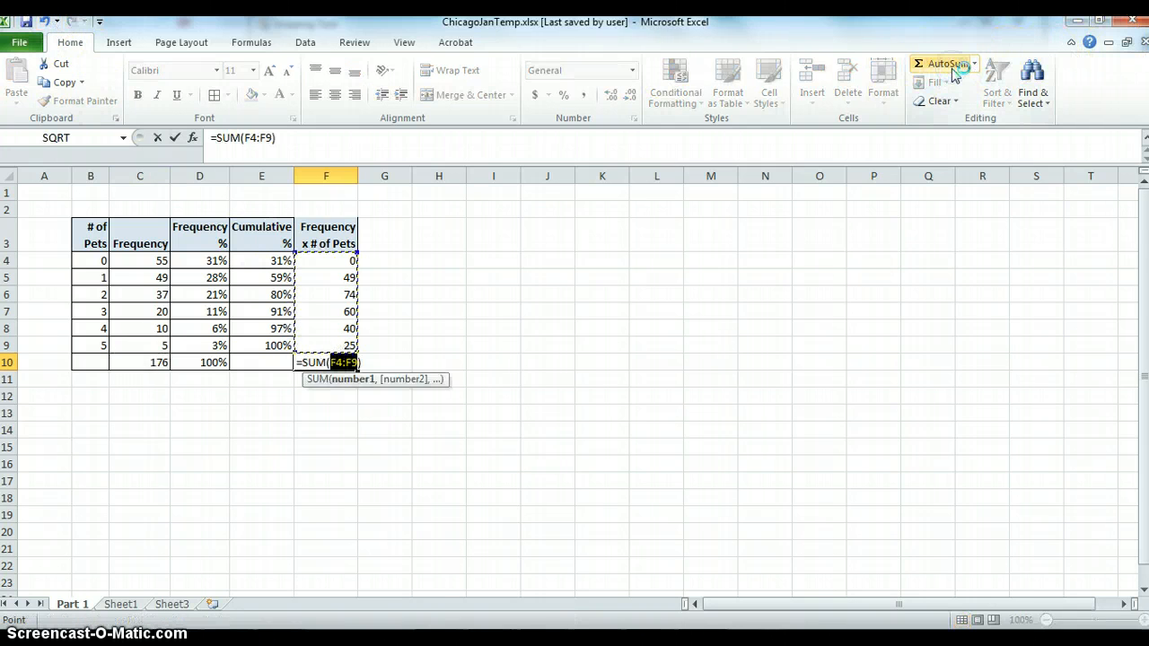
pyautogui.press('Return')
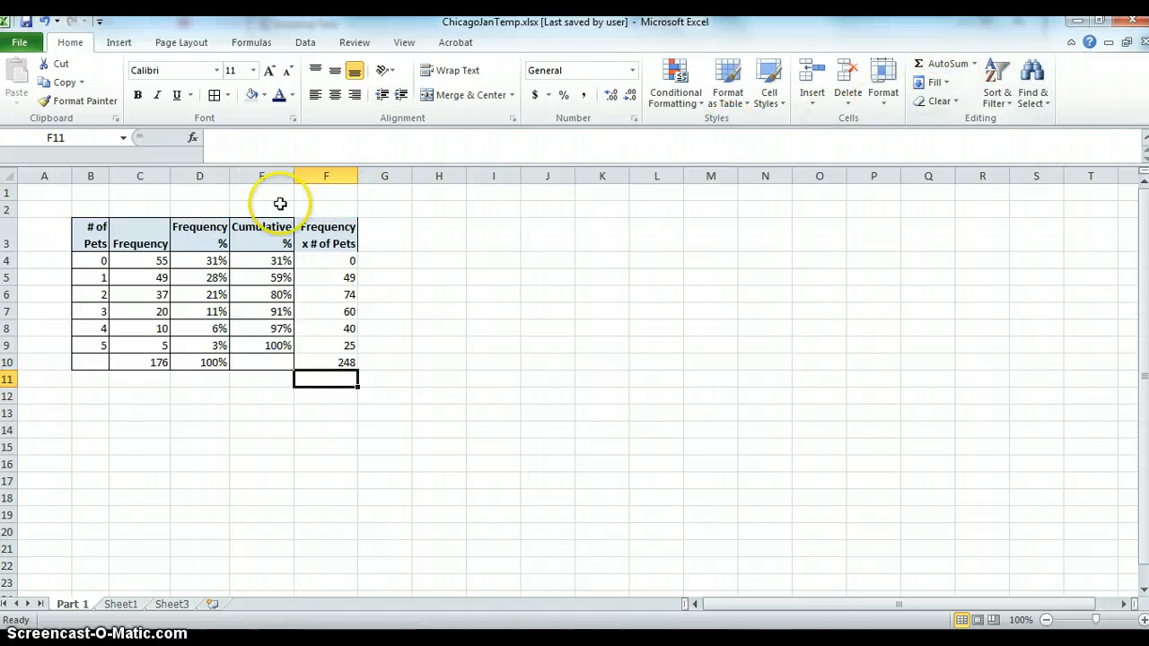
pyautogui.moveTo(93, 236); pyautogui.dragTo(353, 359)
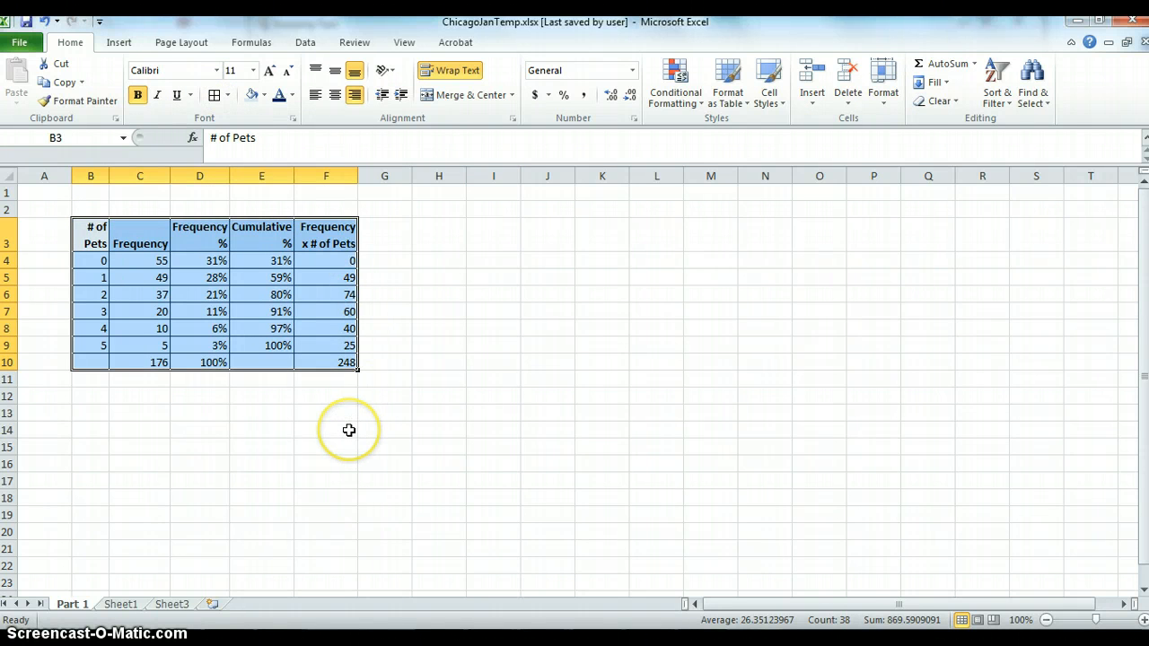
# - Enter the label "Average # of Pets Owned" in E12 and make it right-aligned and bold
pyautogui.click(263, 398)
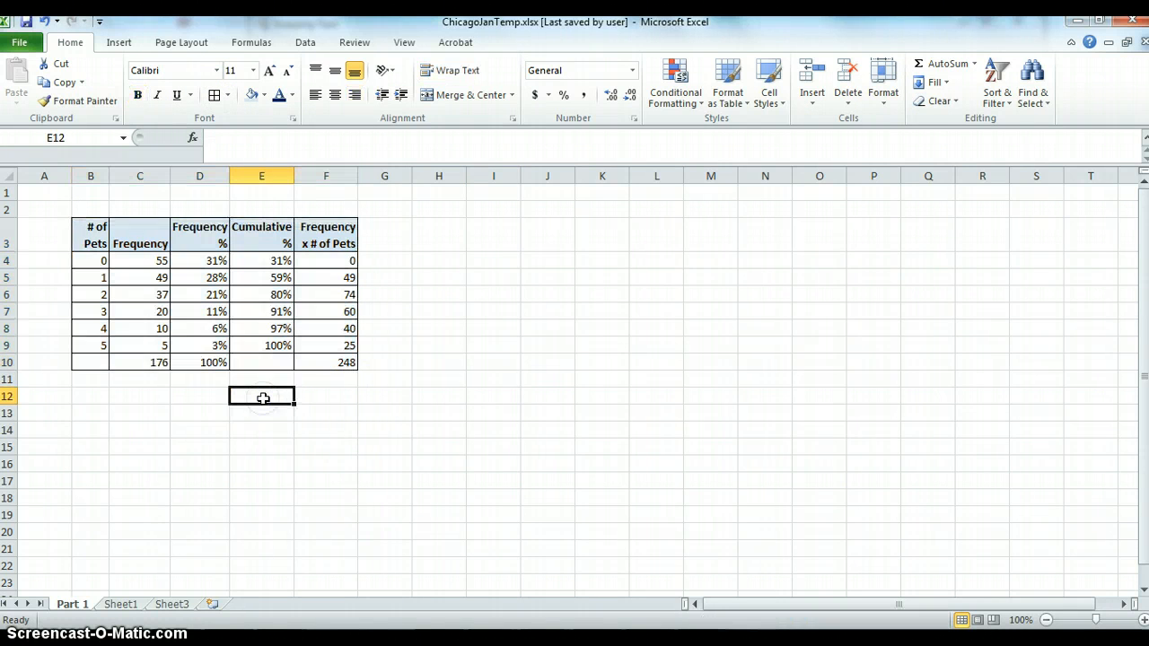
pyautogui.write('Average # of Pets Owned')
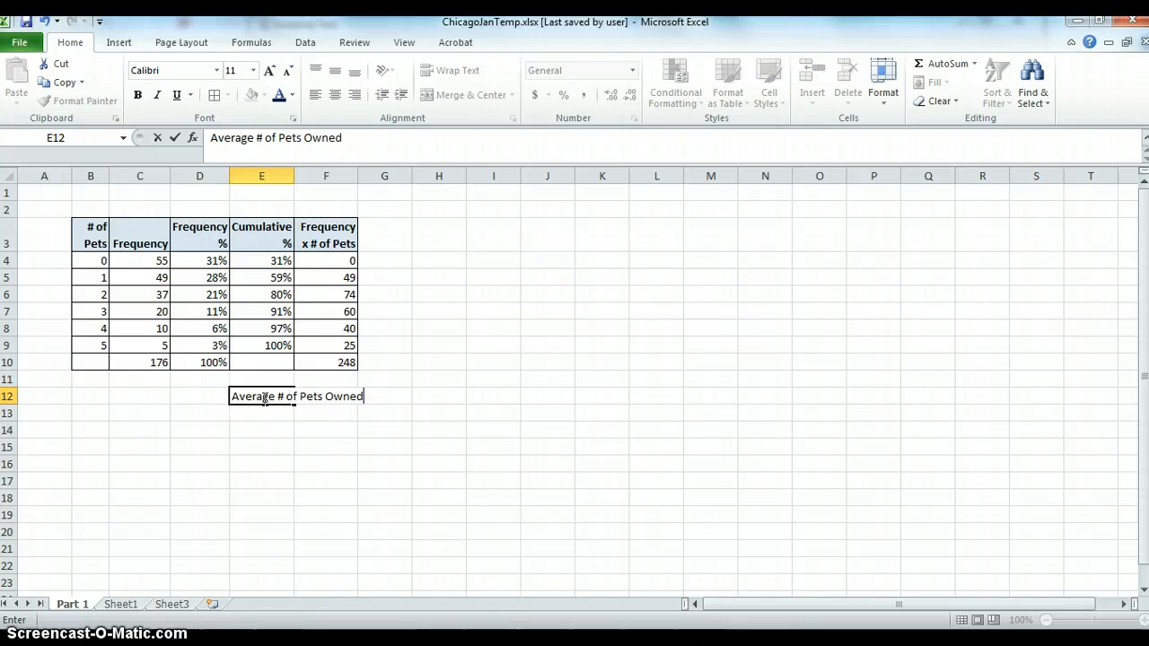
pyautogui.press('Return')
pyautogui.click(262, 398)
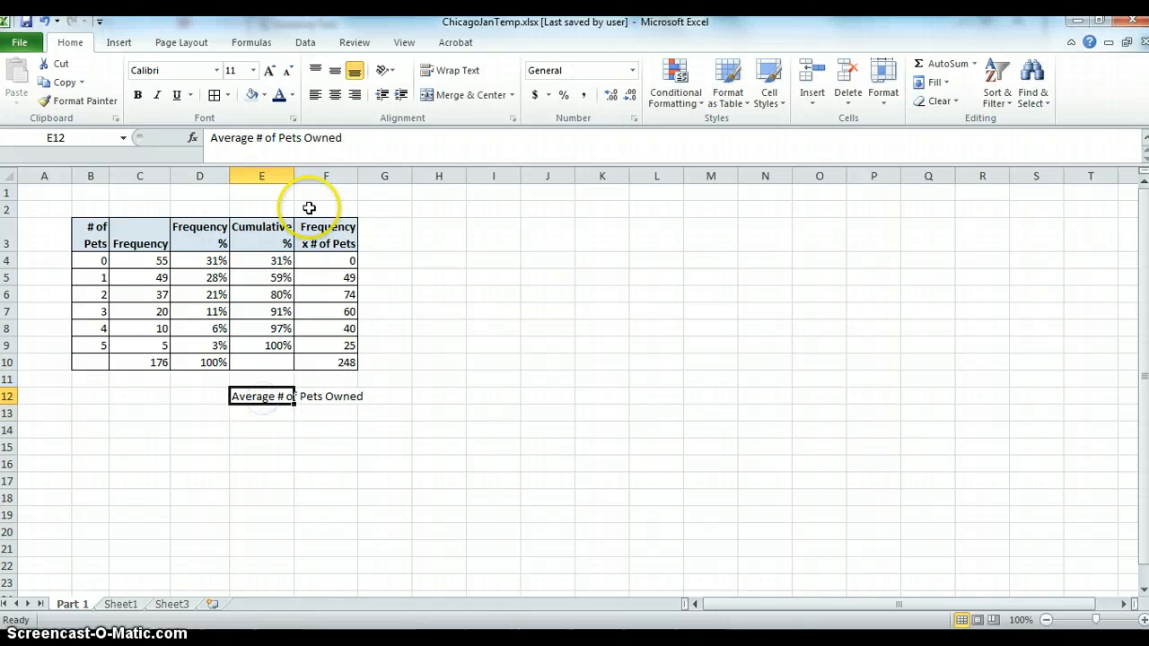
pyautogui.click(354, 95)
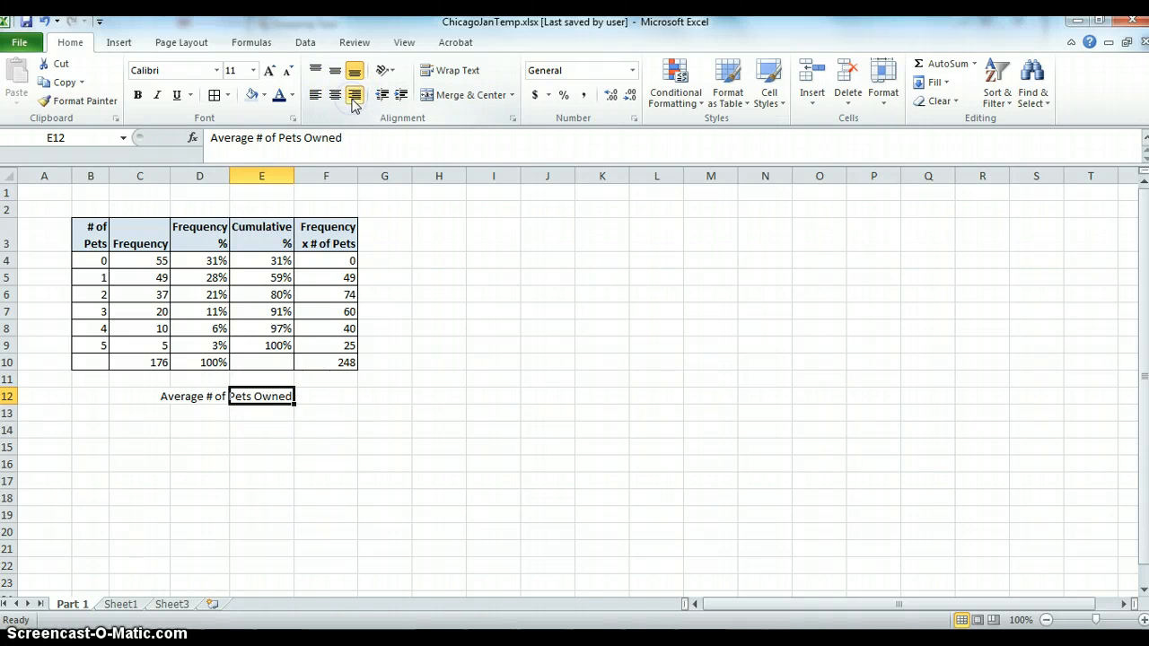
pyautogui.click(137, 95)
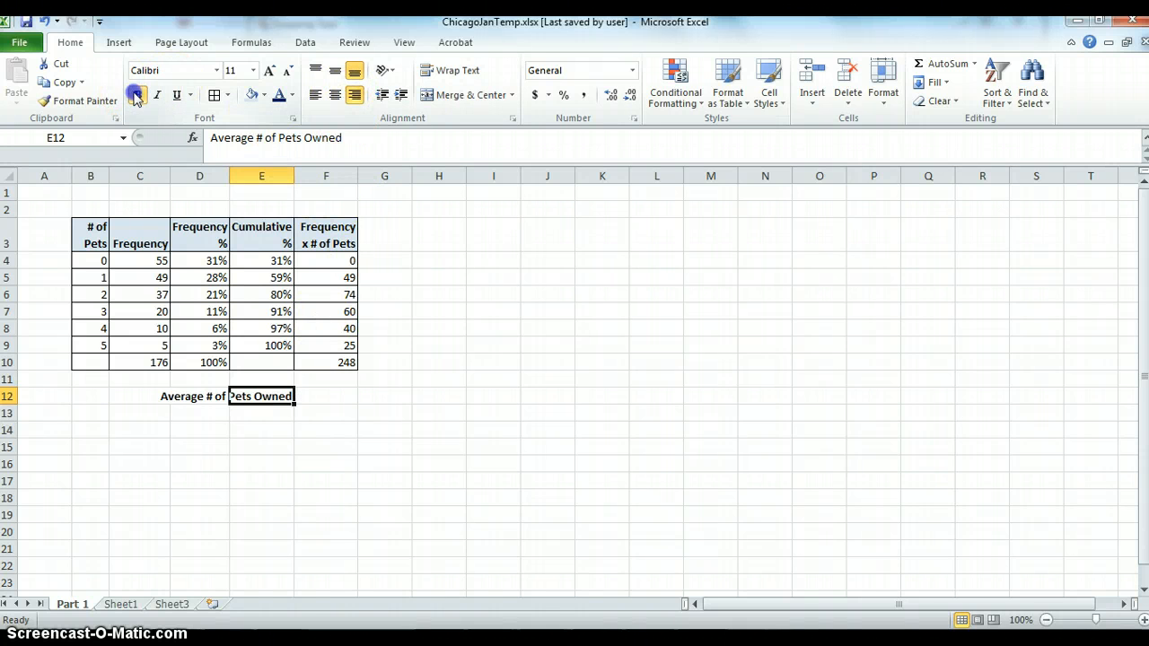
# - Fill cell F12, beside the average label, with standard yellow
pyautogui.click(333, 396)
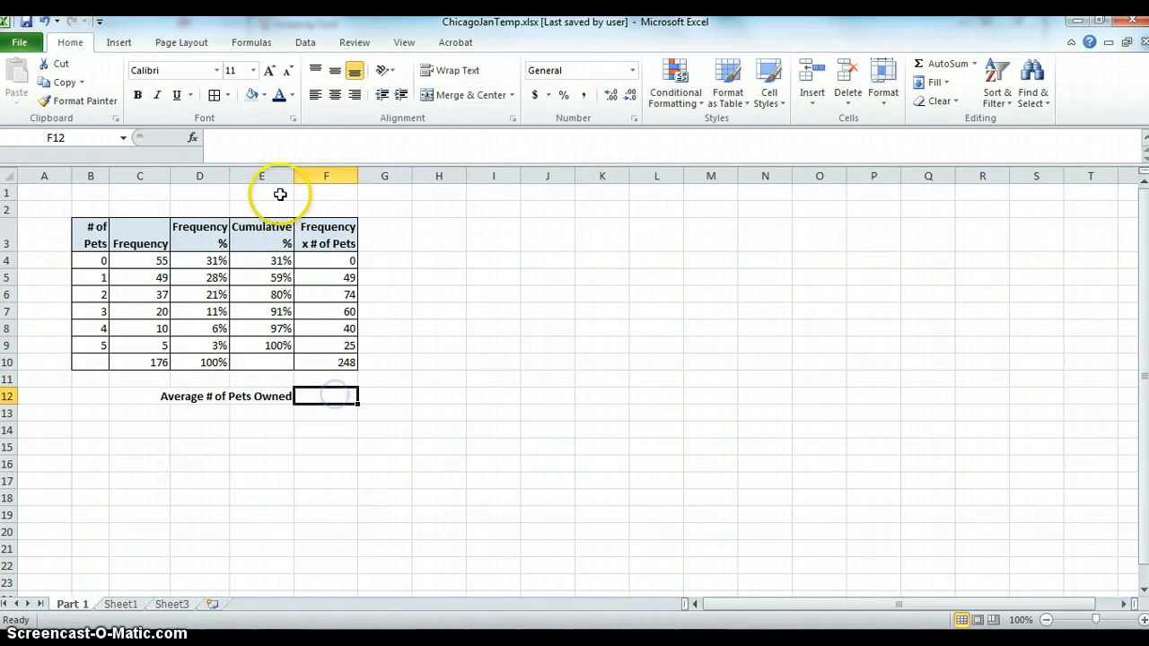
pyautogui.click(264, 95)
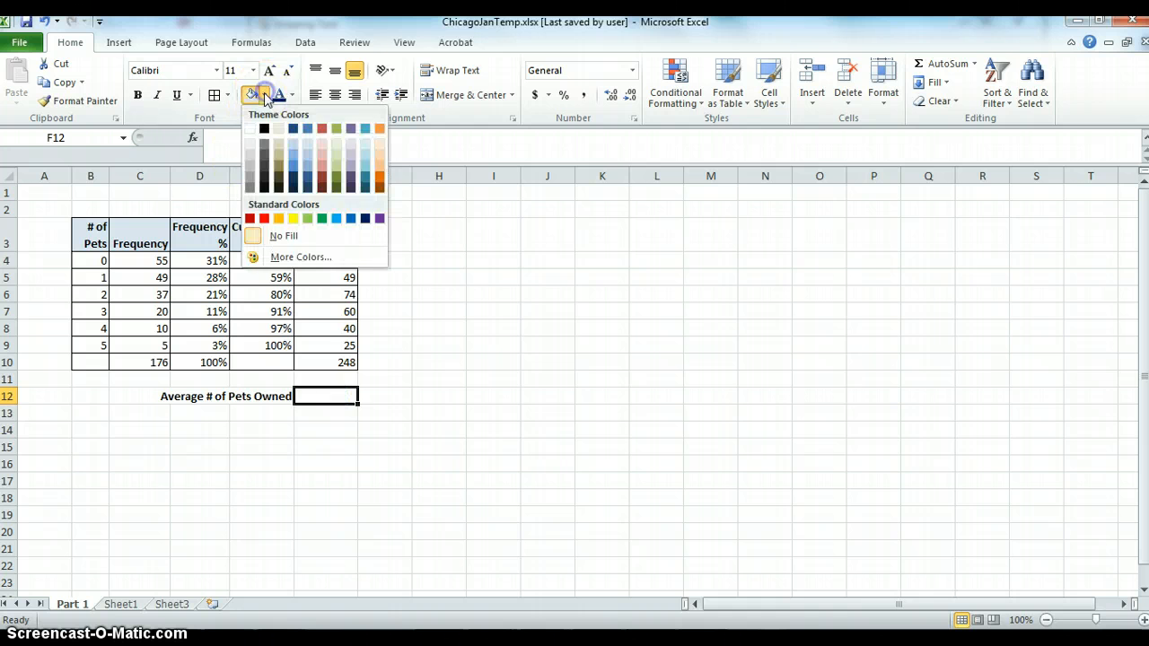
pyautogui.click(293, 219)
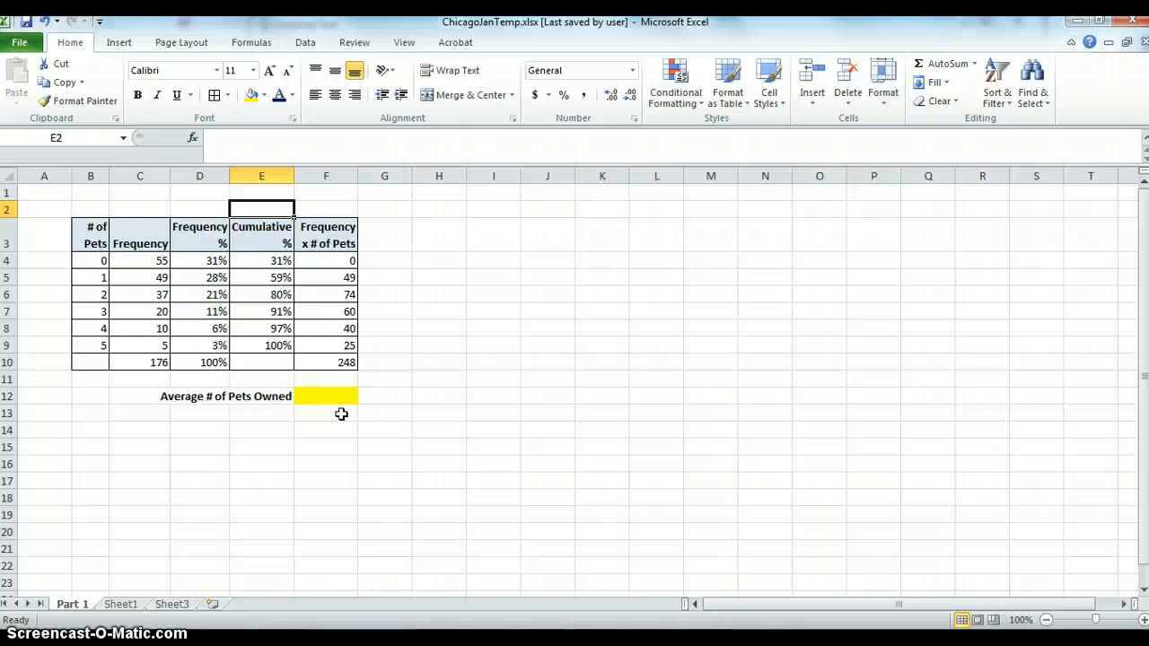
# - Calculate the average number of pets in F12 with the formula =F10/C10
pyautogui.click(314, 398)
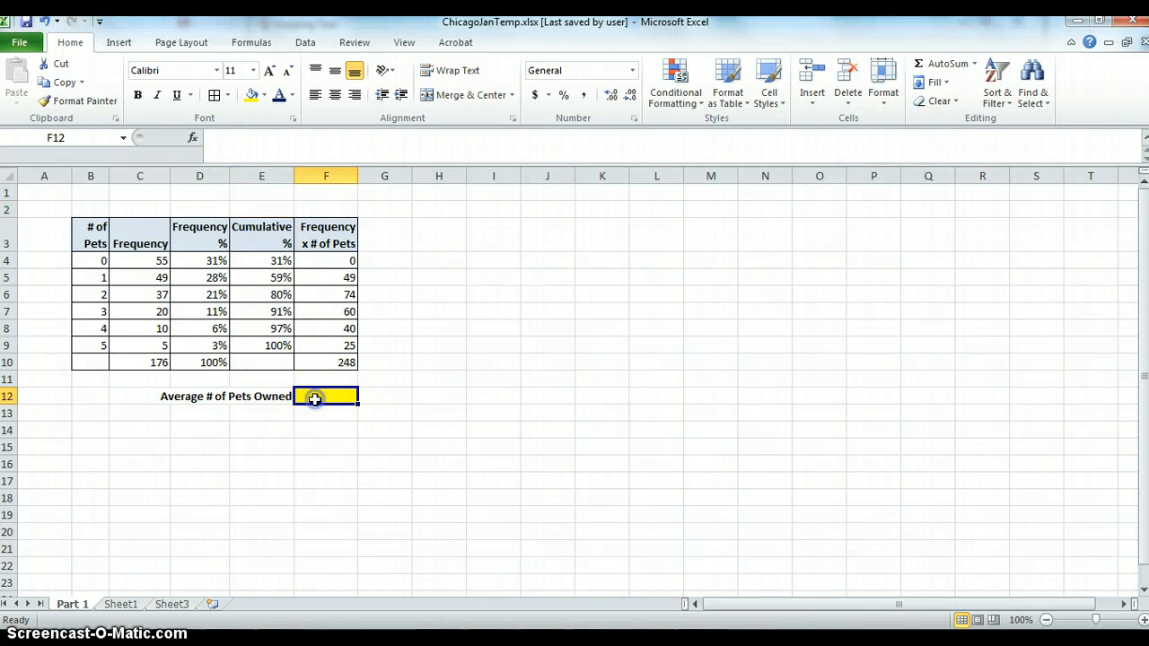
pyautogui.write('=')
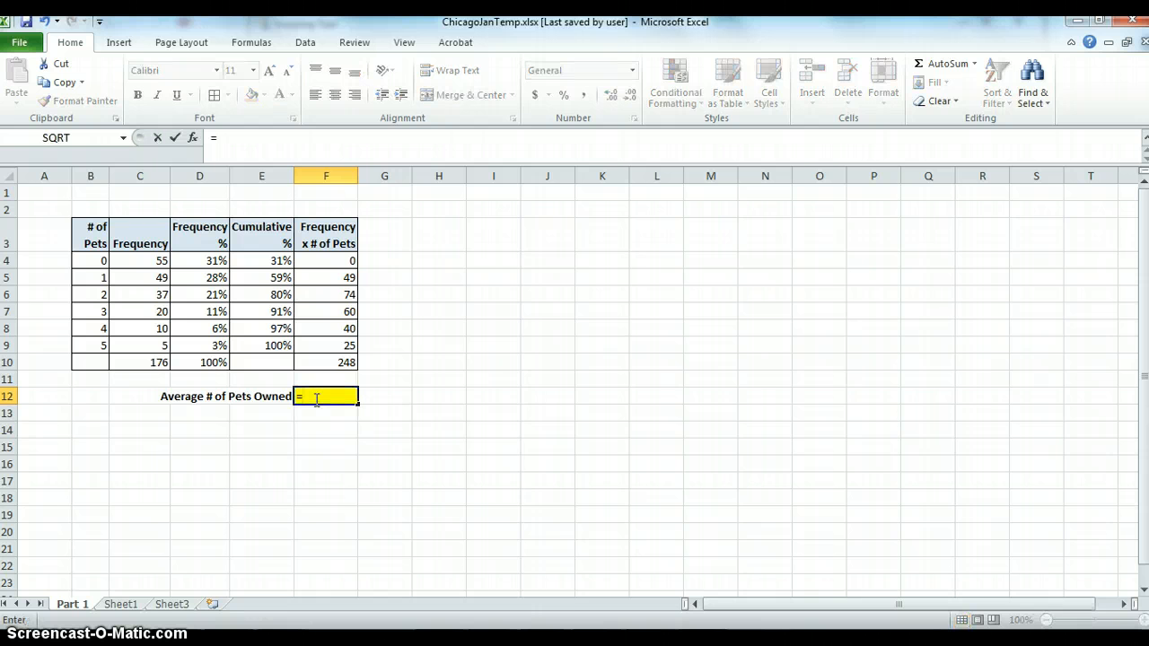
pyautogui.click(330, 365)
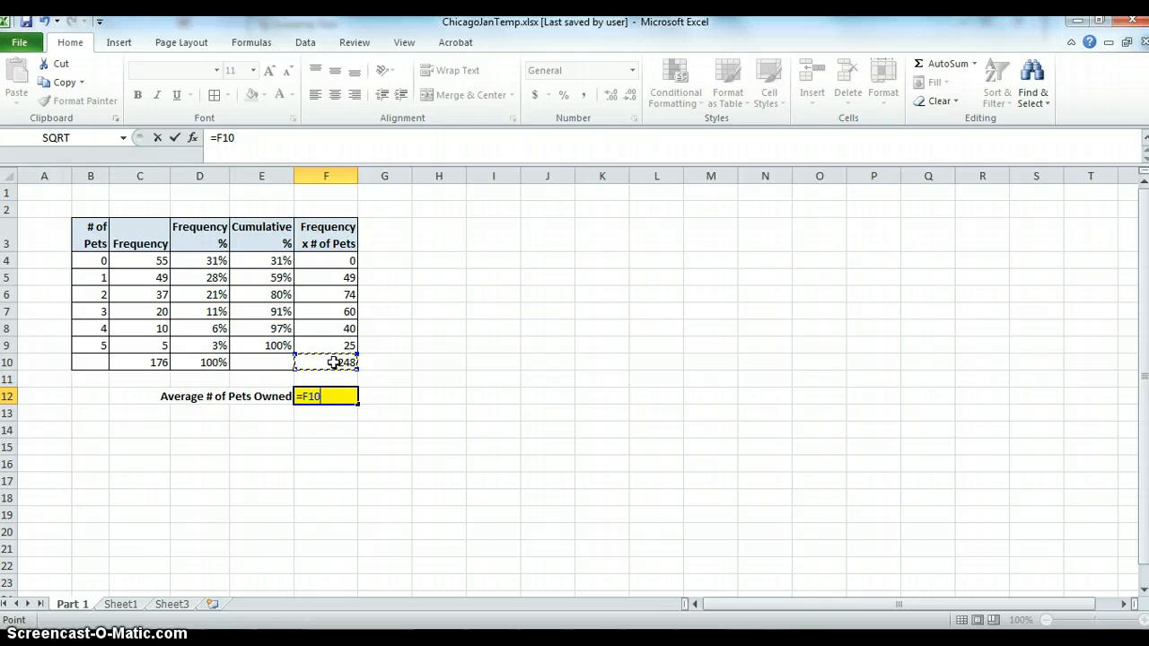
pyautogui.write('/')
pyautogui.click(154, 360)
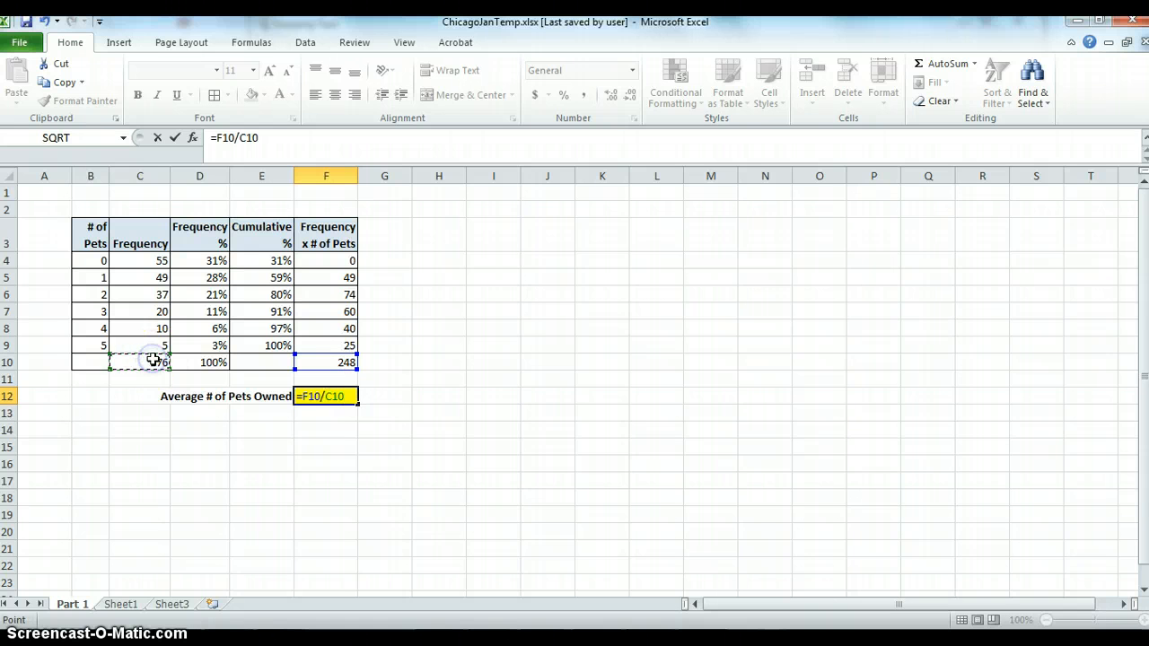
pyautogui.press('Return')
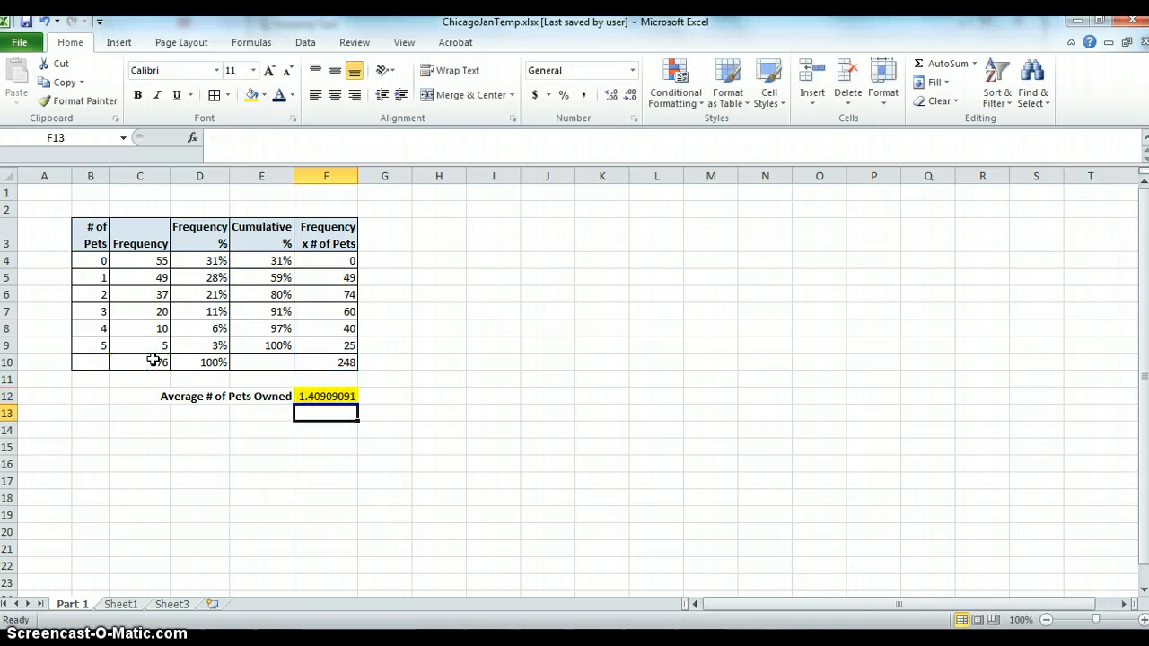
# - Reduce the average in F12 to one decimal place
pyautogui.click(334, 396)
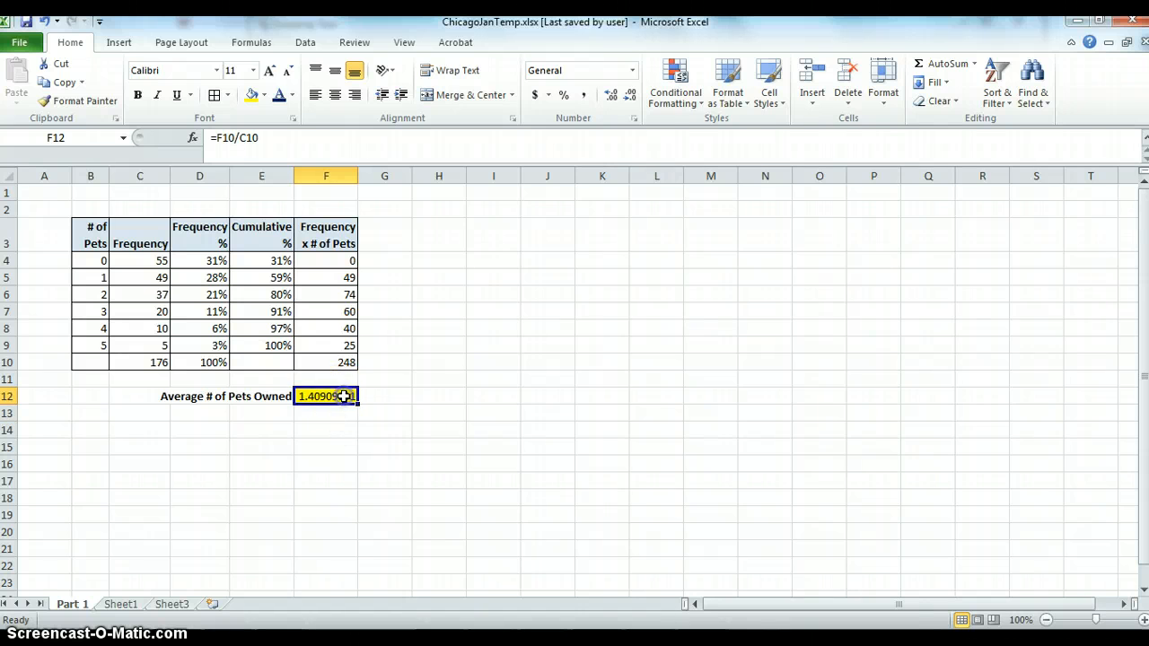
pyautogui.click(631, 95)
pyautogui.click(631, 95)
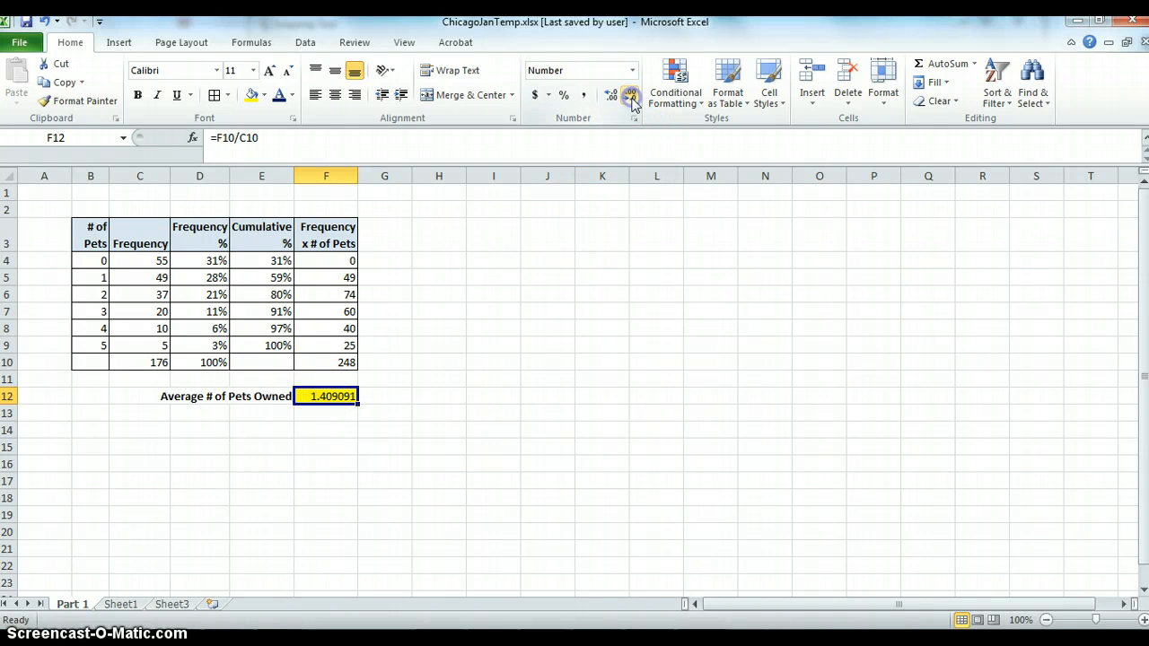
pyautogui.click(630, 95)
pyautogui.click(630, 96)
pyautogui.click(631, 96)
pyautogui.click(631, 96)
pyautogui.click(631, 96)
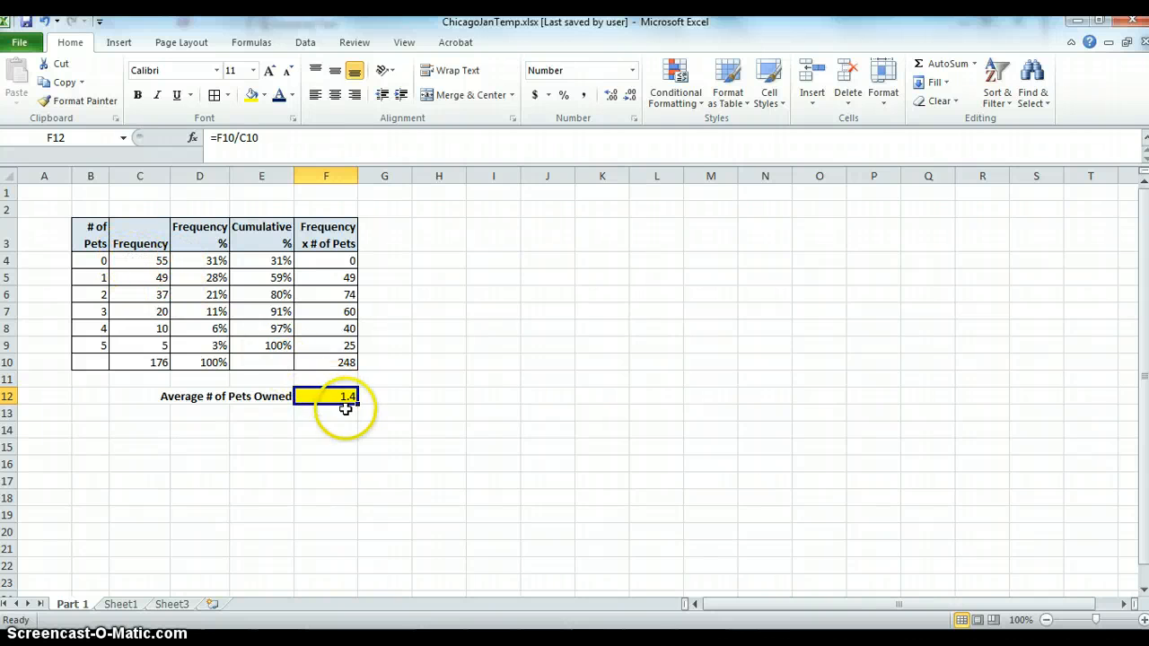
pyautogui.click(321, 429)
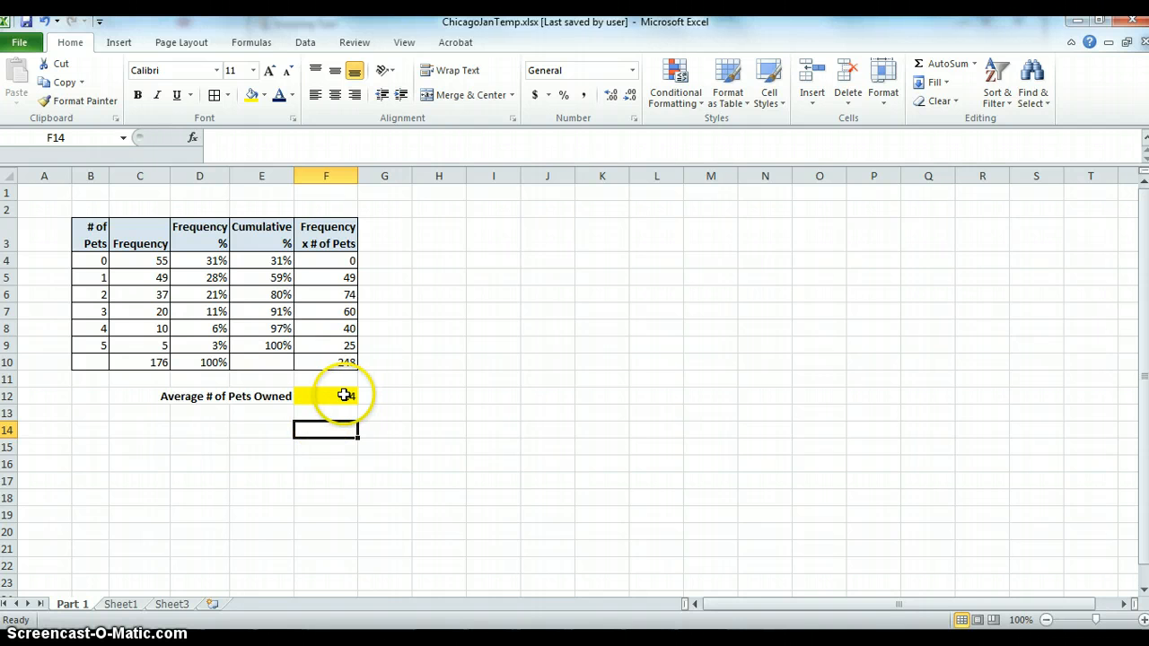
# - Insert a new column before column A
pyautogui.click(44, 175)
pyautogui.rightClick(45, 176)
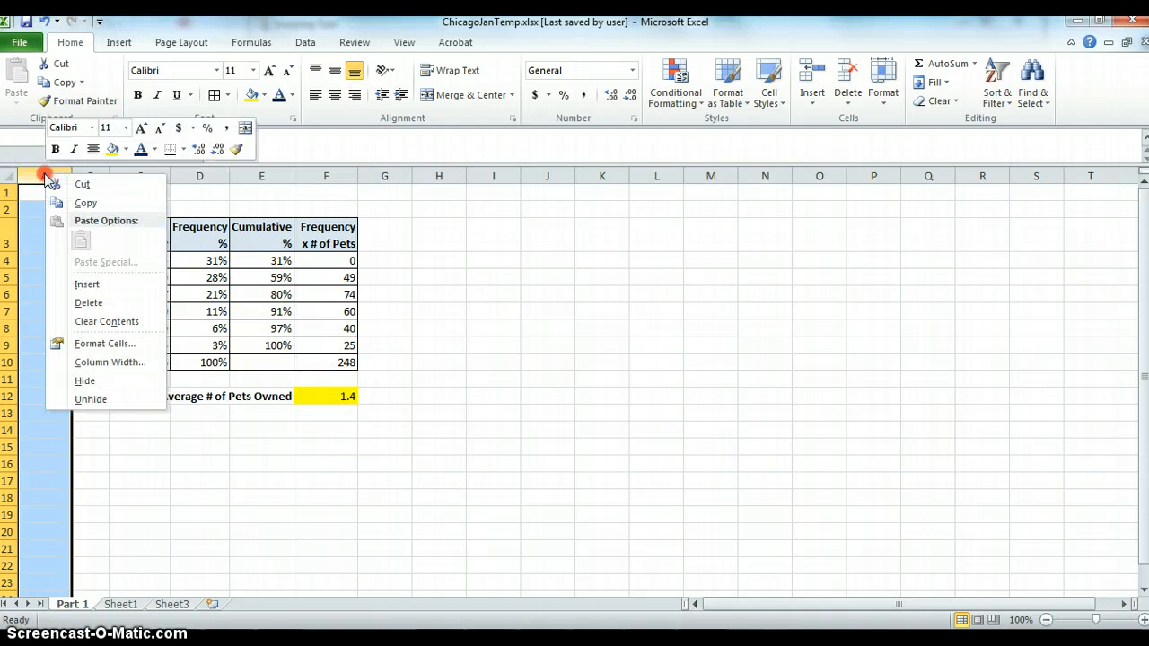
pyautogui.click(90, 285)
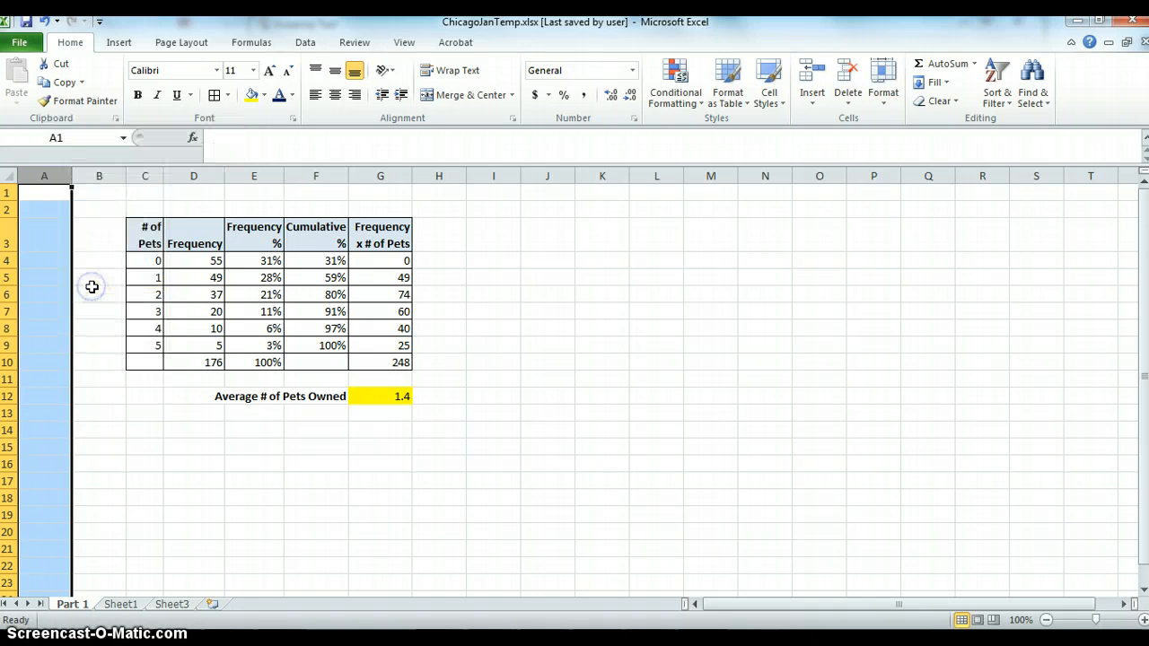
# - Enter the heading Labels in cell B3, beside the # of Pets heading
pyautogui.click(103, 235)
pyautogui.keyDown('shift'); pyautogui.click(177, 262); pyautogui.keyUp('shift')
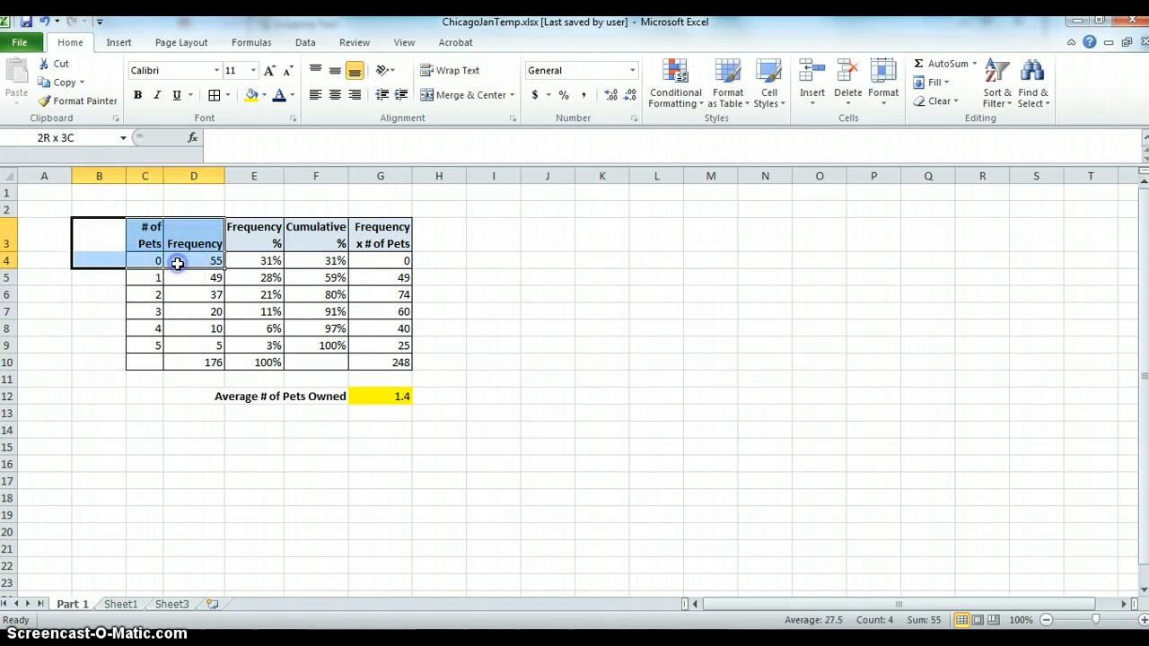
pyautogui.write('Labels')
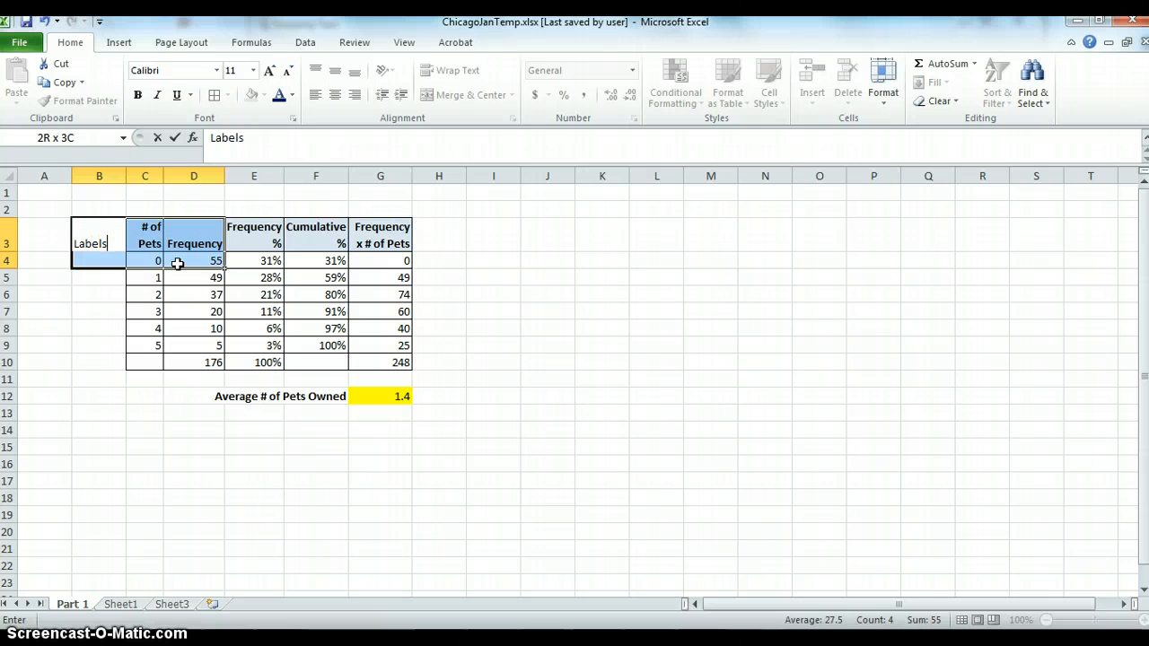
pyautogui.press('Return')
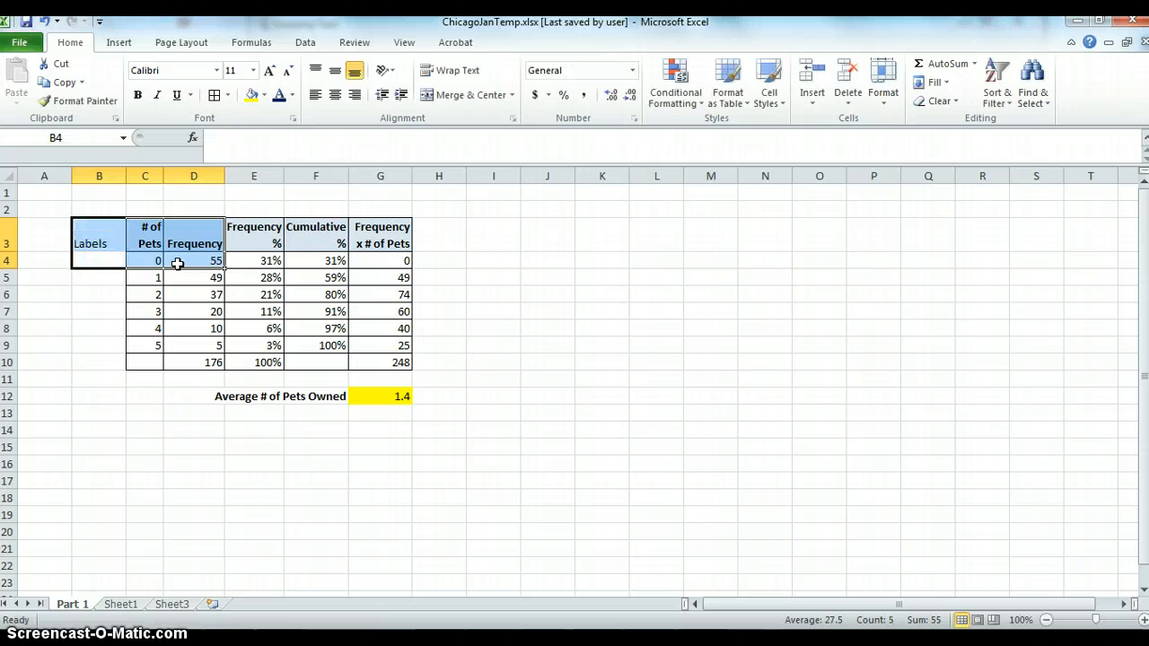
# - Enter the row labels No Pets in B4 and 1 Pet in B5
pyautogui.click(97, 274)
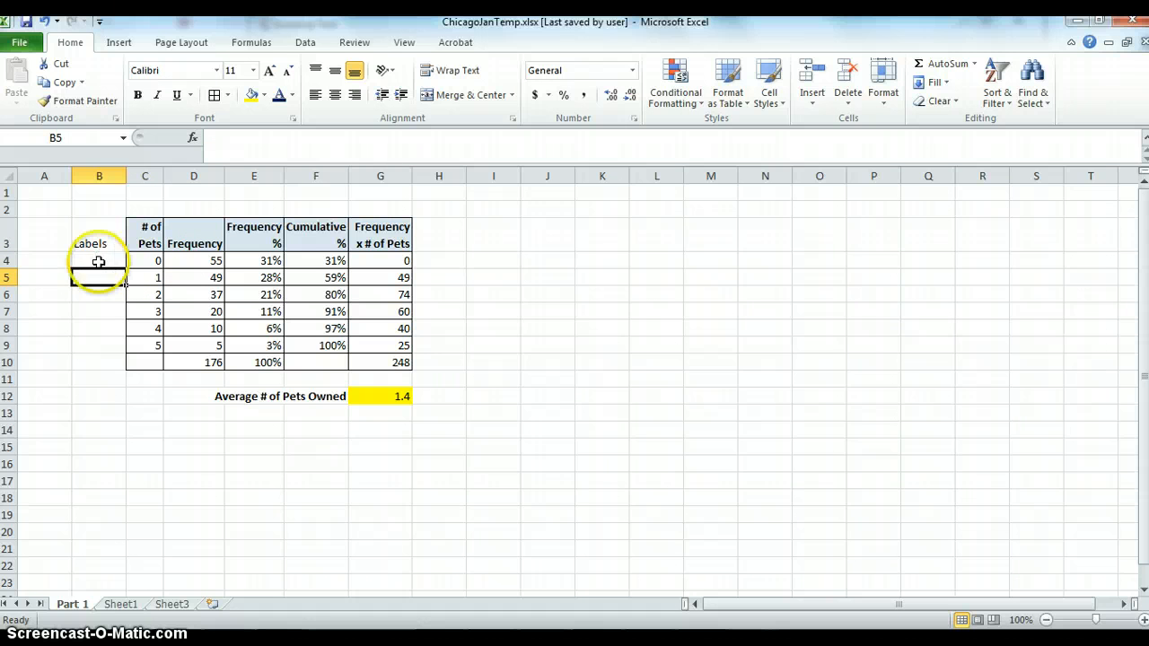
pyautogui.click(99, 261)
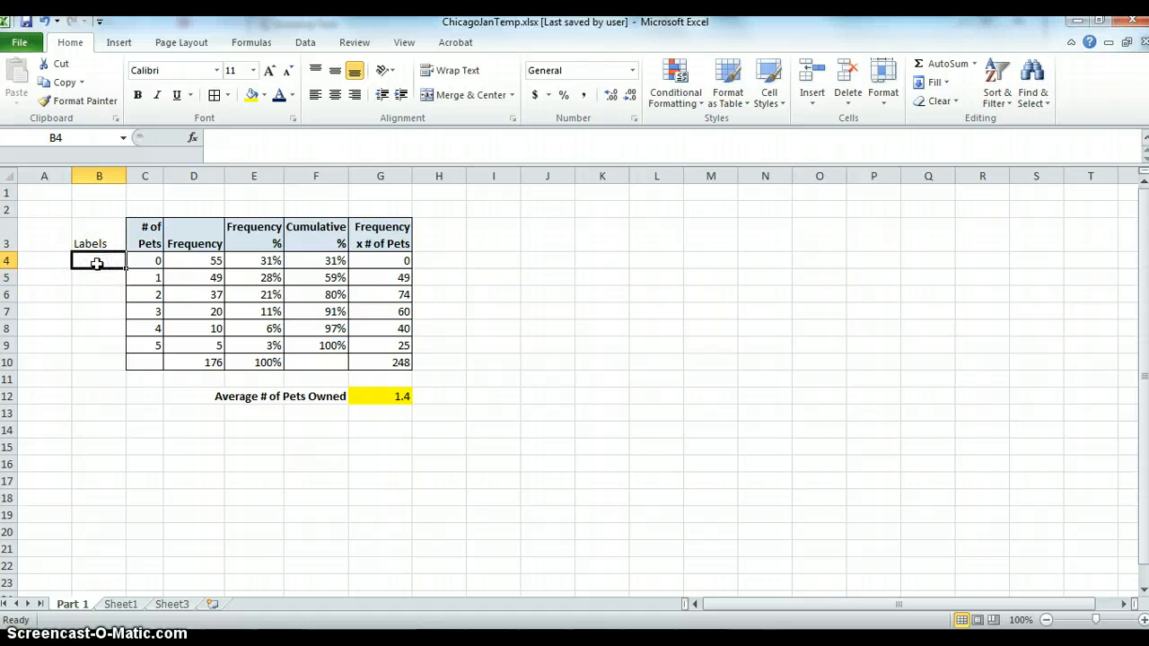
pyautogui.write('No ')
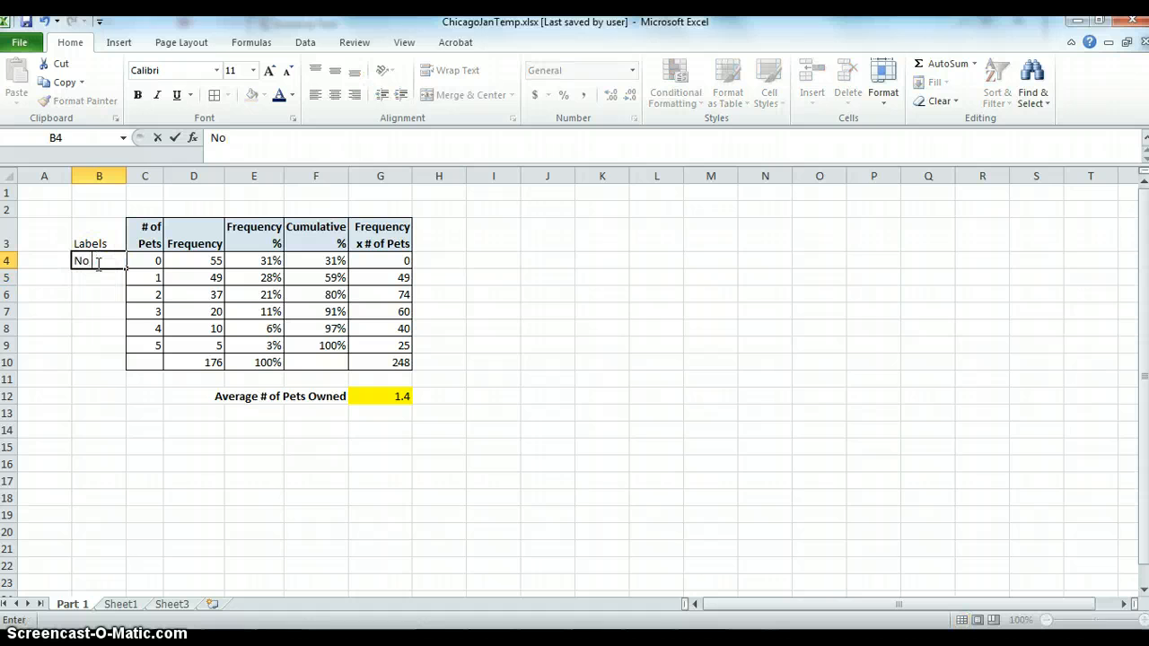
pyautogui.write('Pets')
pyautogui.press('Return')
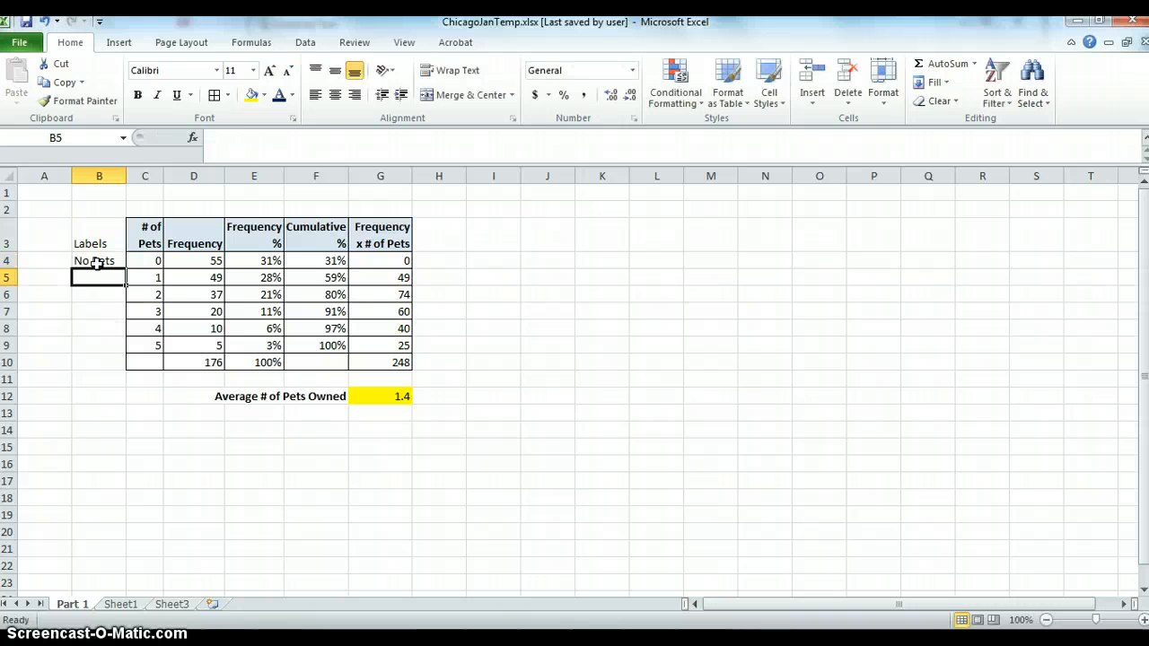
pyautogui.write('1')
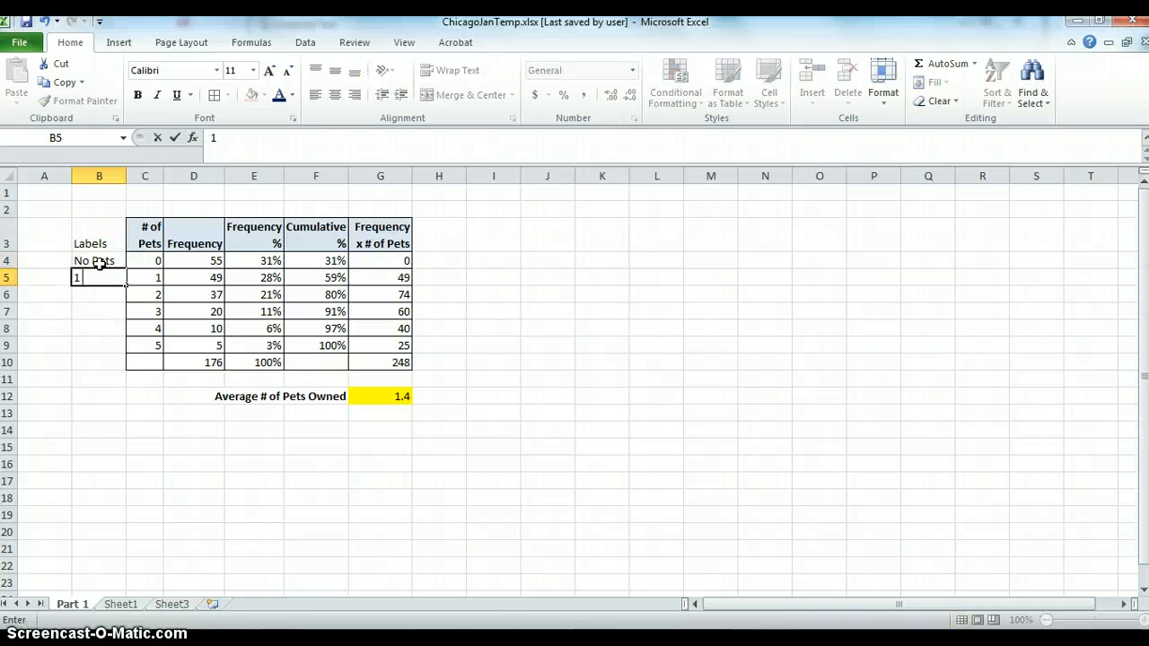
pyautogui.write(' Pet')
pyautogui.press('Return')
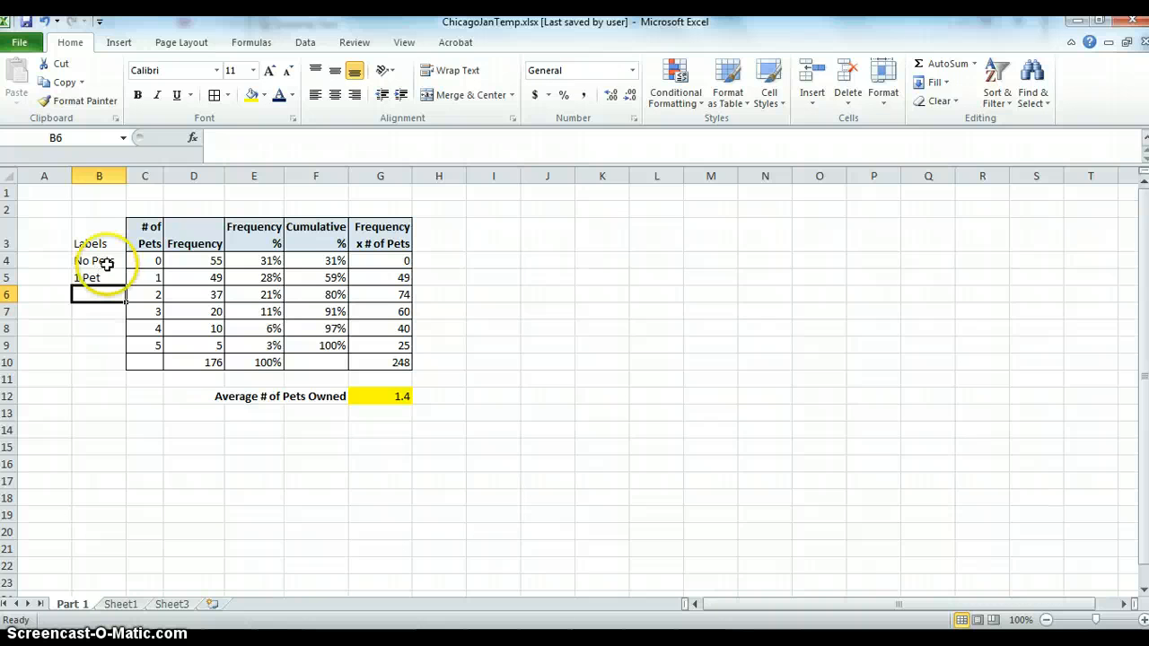
# - Continue the row labels with 2 Pets, 3 Pets and 4 Pets in B6 through B8
pyautogui.write('2 Pets')
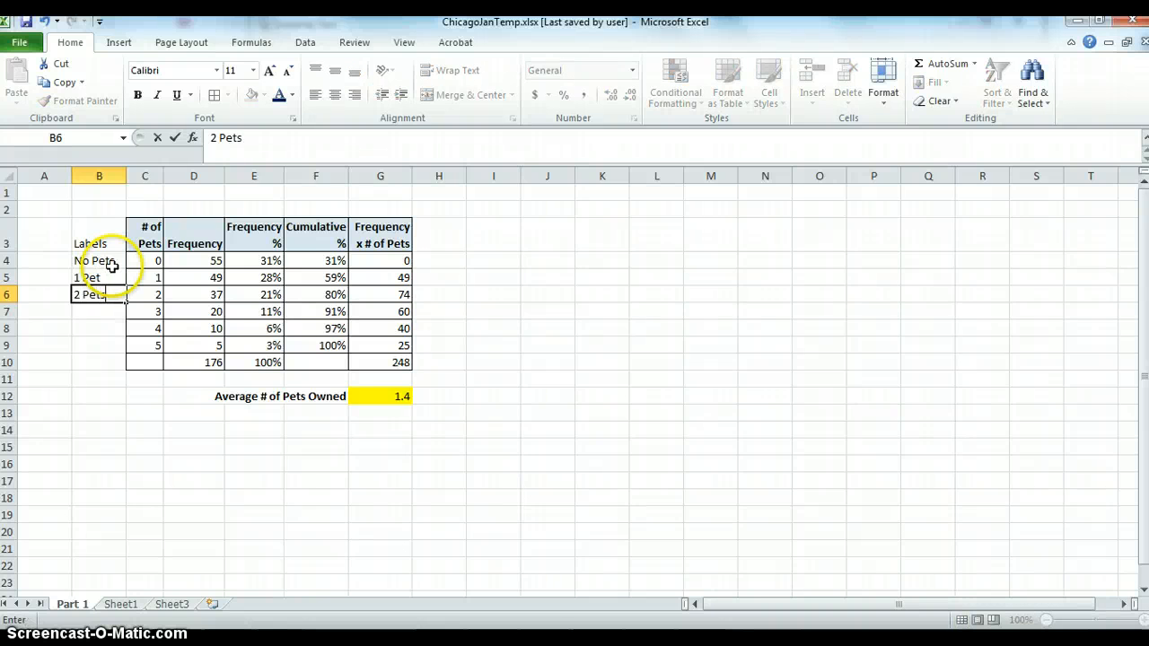
pyautogui.press('Return')
pyautogui.write('3')
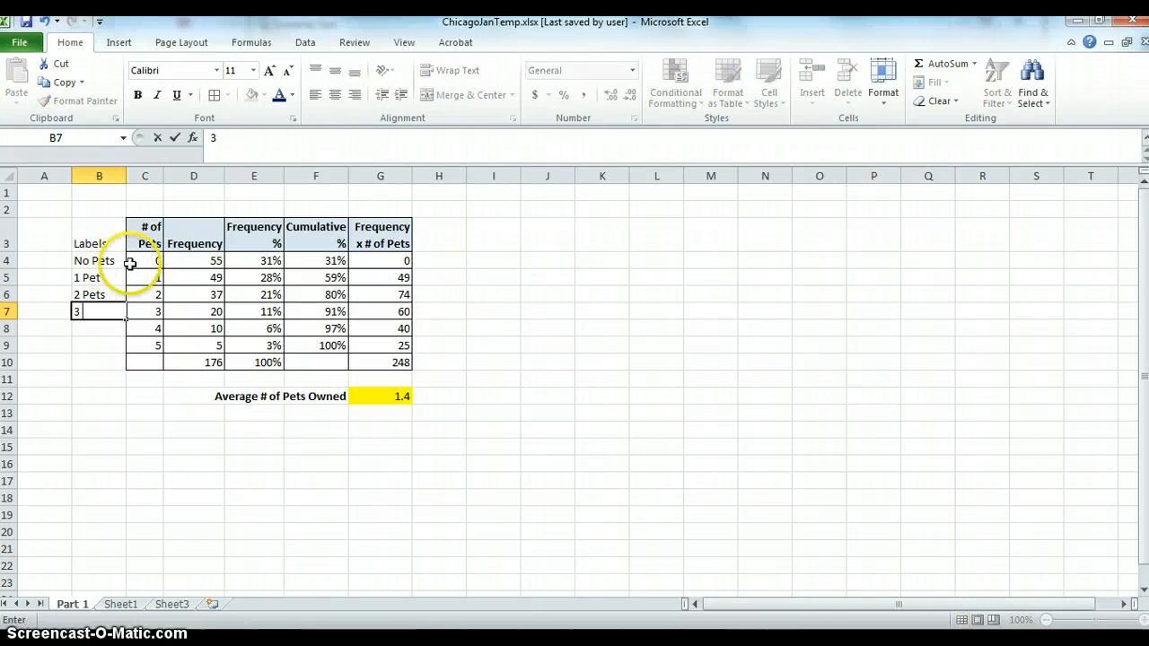
pyautogui.write(' Pets')
pyautogui.press('Return')
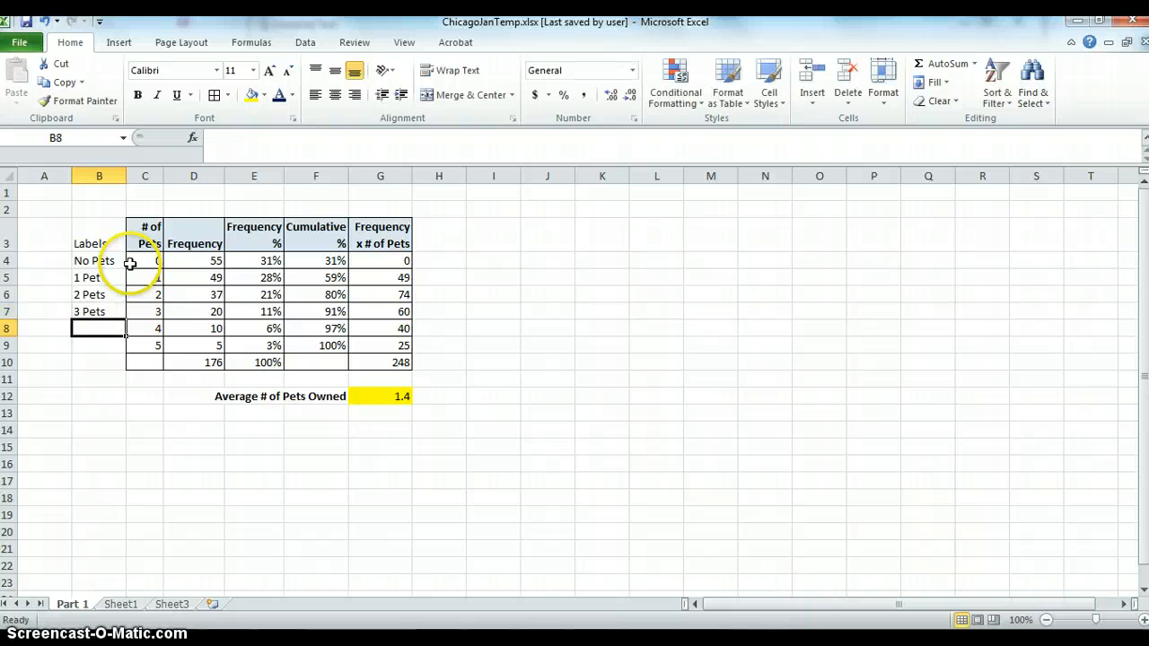
pyautogui.write('4 Pets')
pyautogui.press('Return')
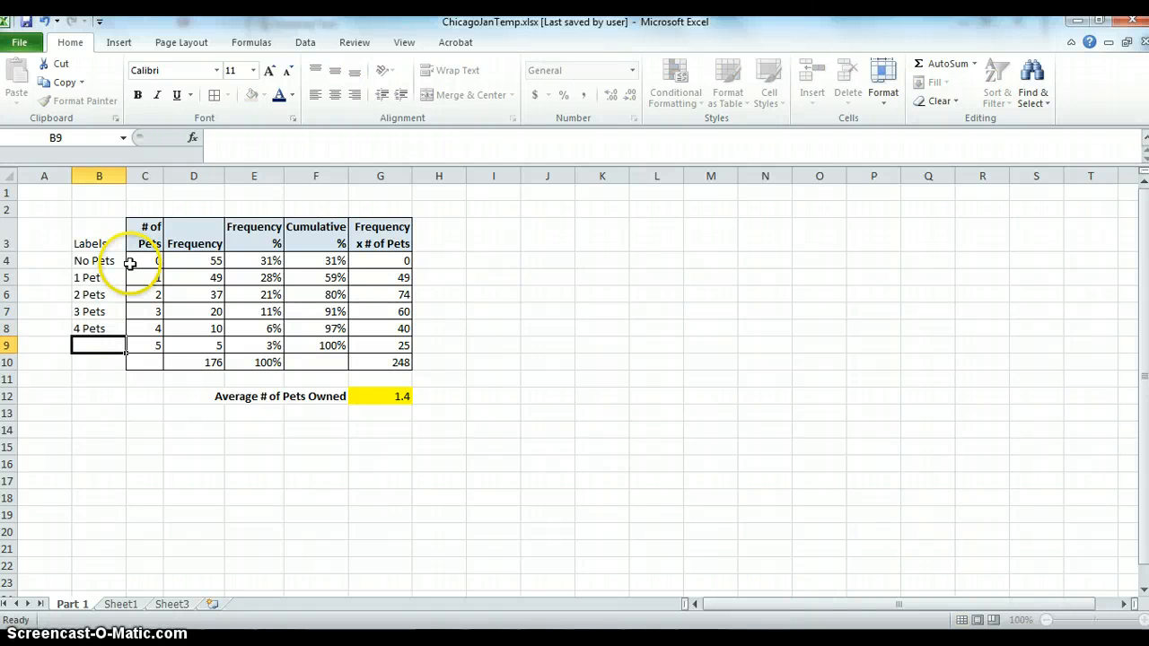
# - Enter the label 5 or More in B9, for the row with 5 pets
pyautogui.write('% or')
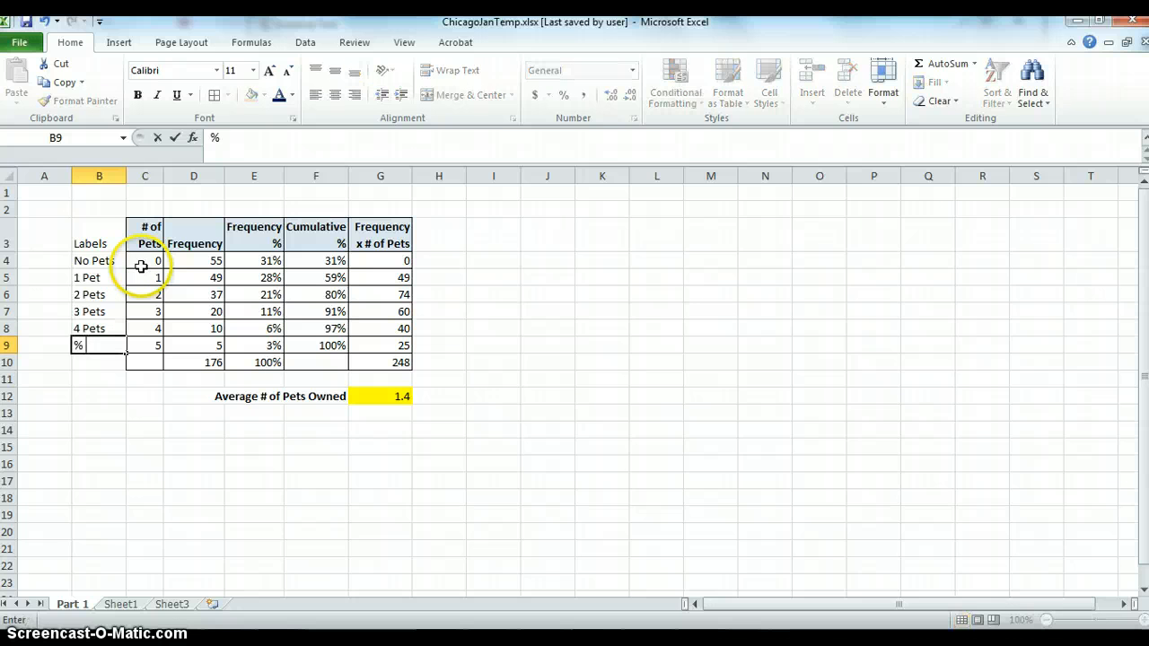
pyautogui.press('BackSpace')
pyautogui.press('BackSpace')
pyautogui.press('BackSpace')
pyautogui.write('or More')
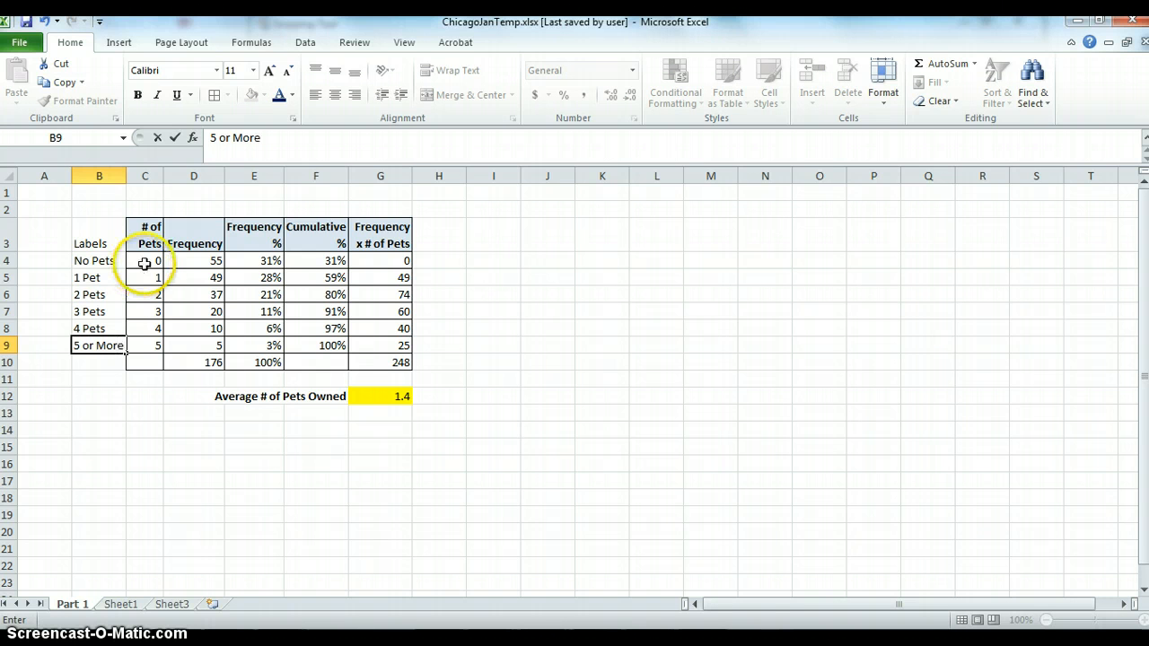
# - Make the Labels heading in B3 bold, without italics
pyautogui.click(92, 237)
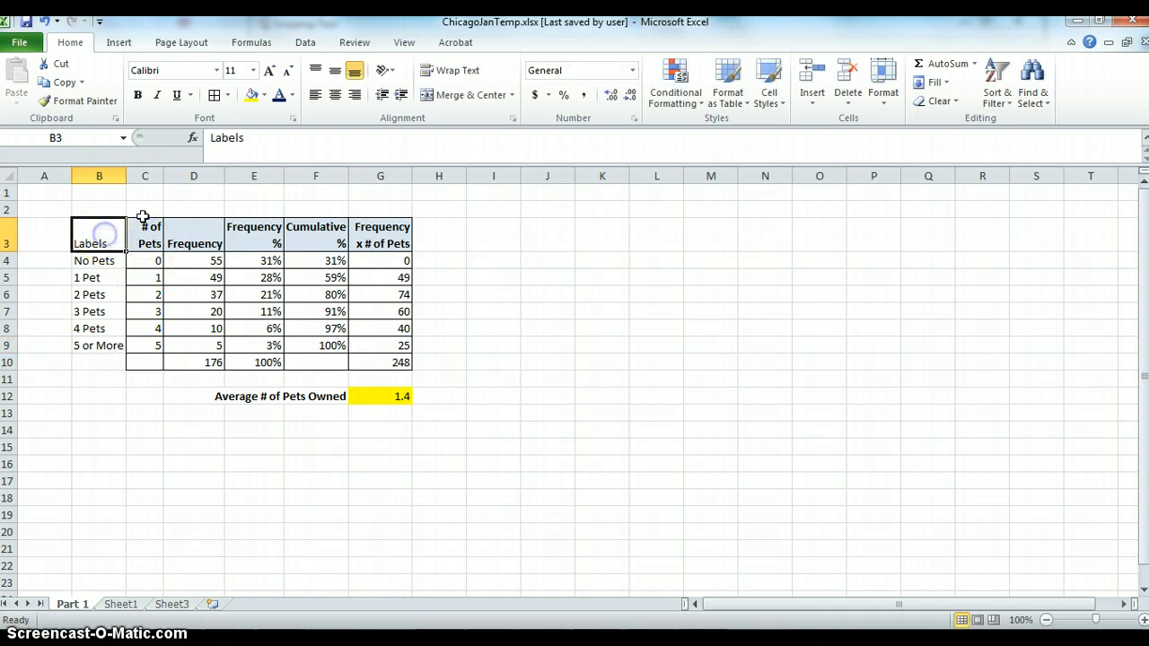
pyautogui.click(157, 95)
pyautogui.click(136, 95)
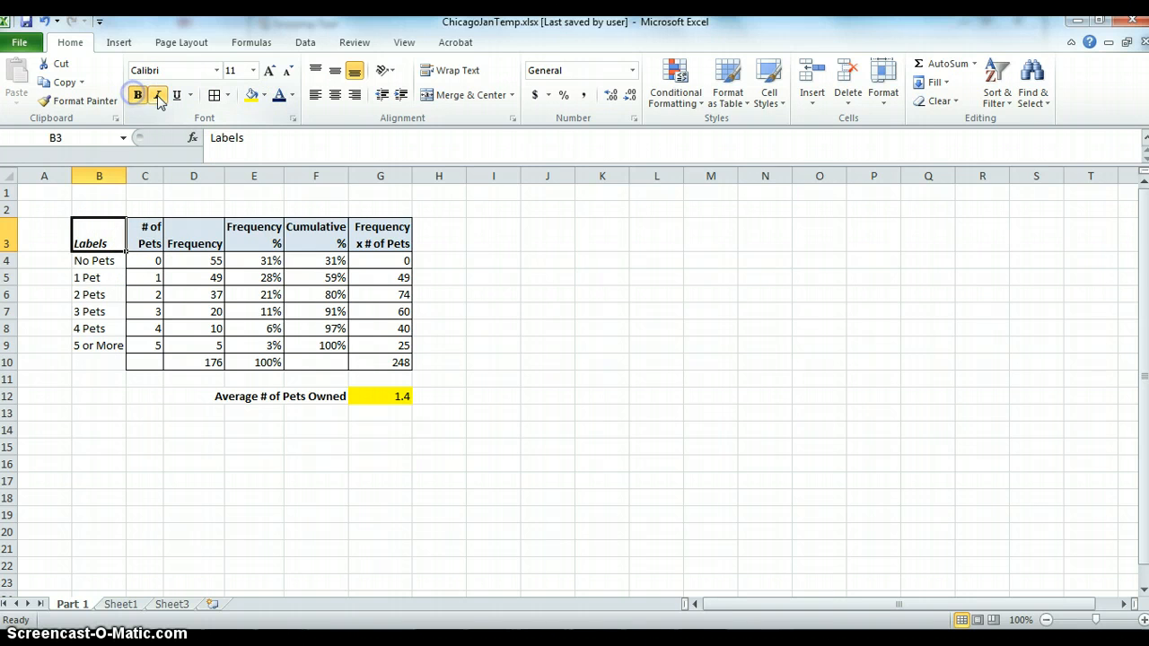
pyautogui.click(157, 94)
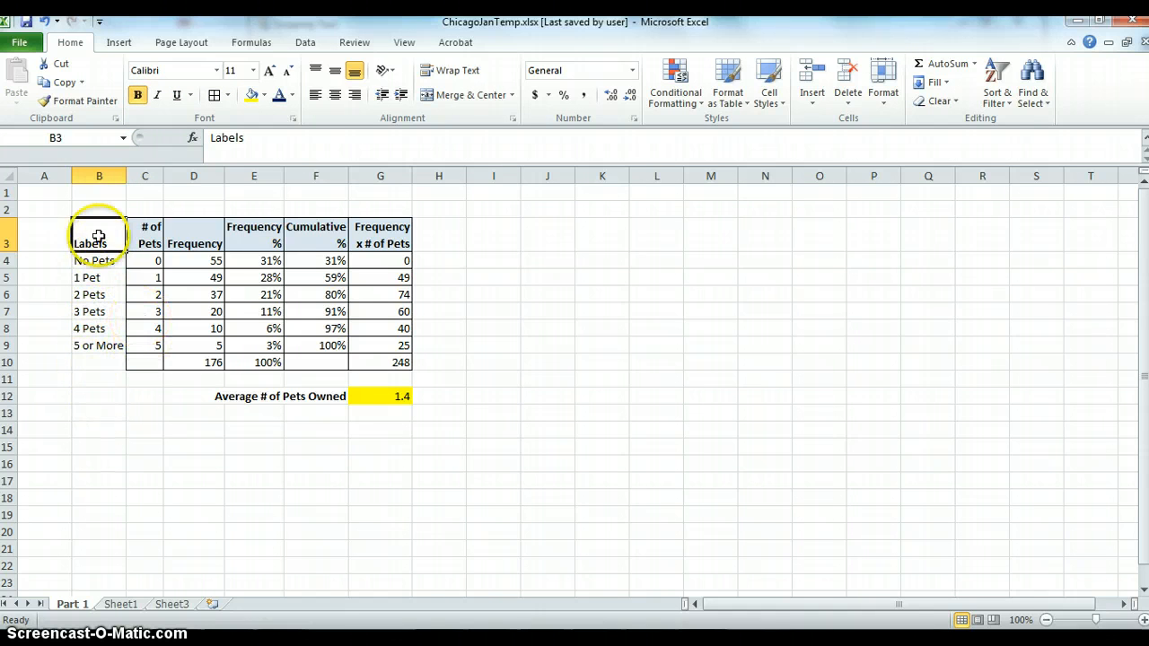
# - Apply all borders to B3:B10 and fill the Labels heading with the same light blue as the other headings
pyautogui.moveTo(92, 235); pyautogui.dragTo(80, 359)
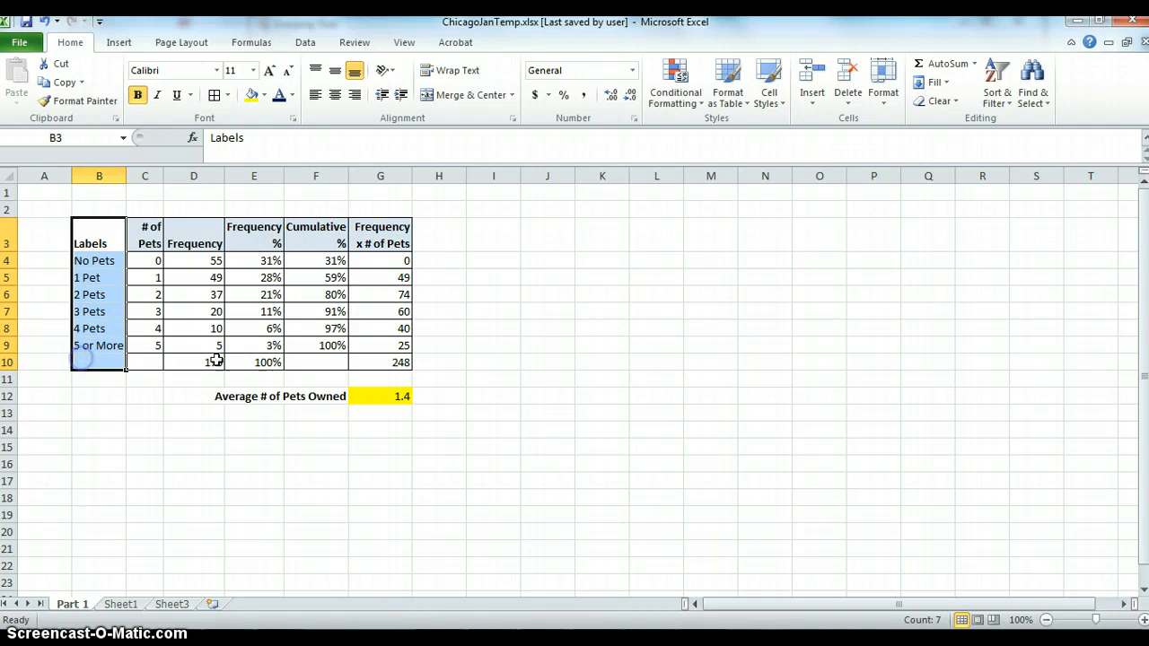
pyautogui.click(214, 96)
pyautogui.click(110, 230)
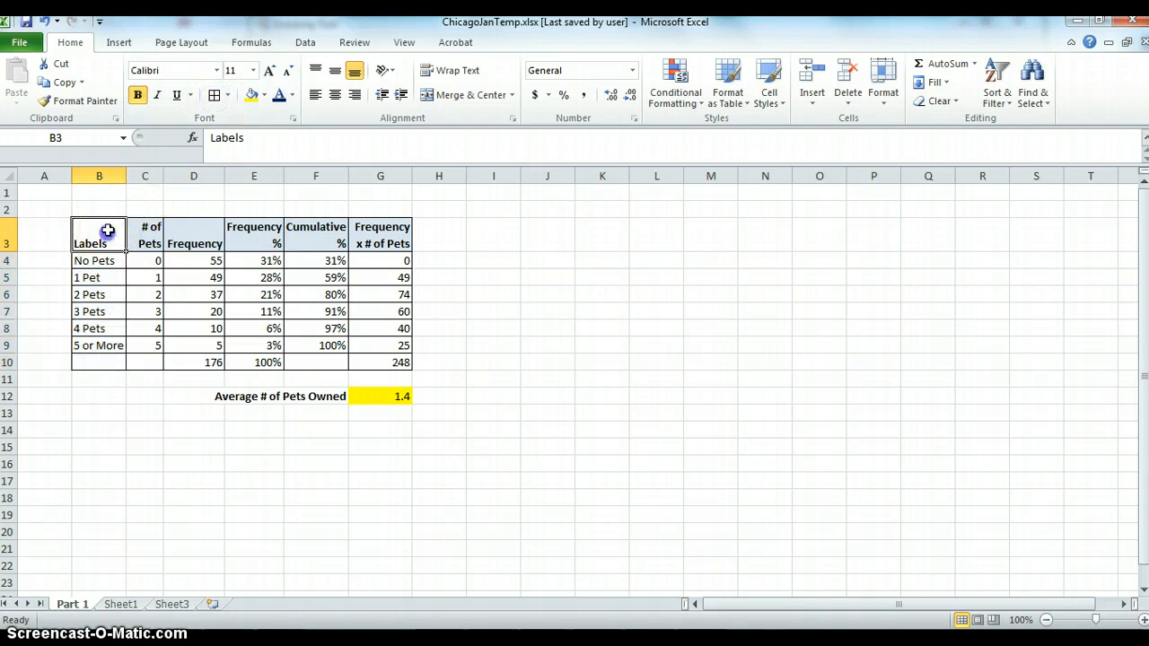
pyautogui.click(264, 95)
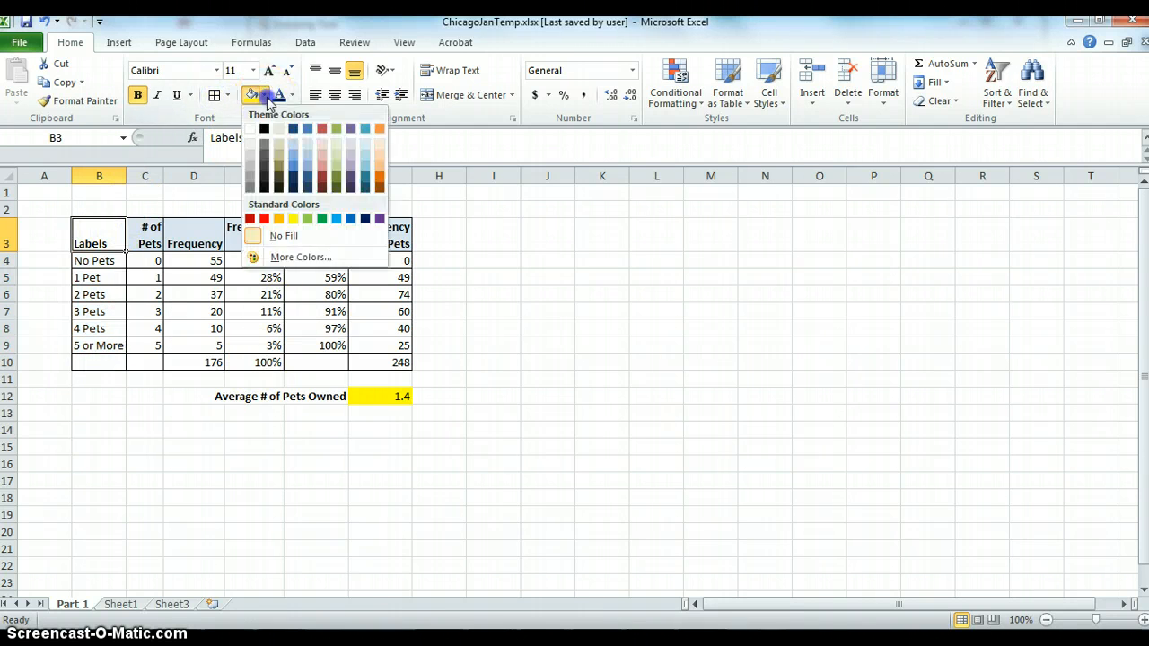
pyautogui.click(306, 144)
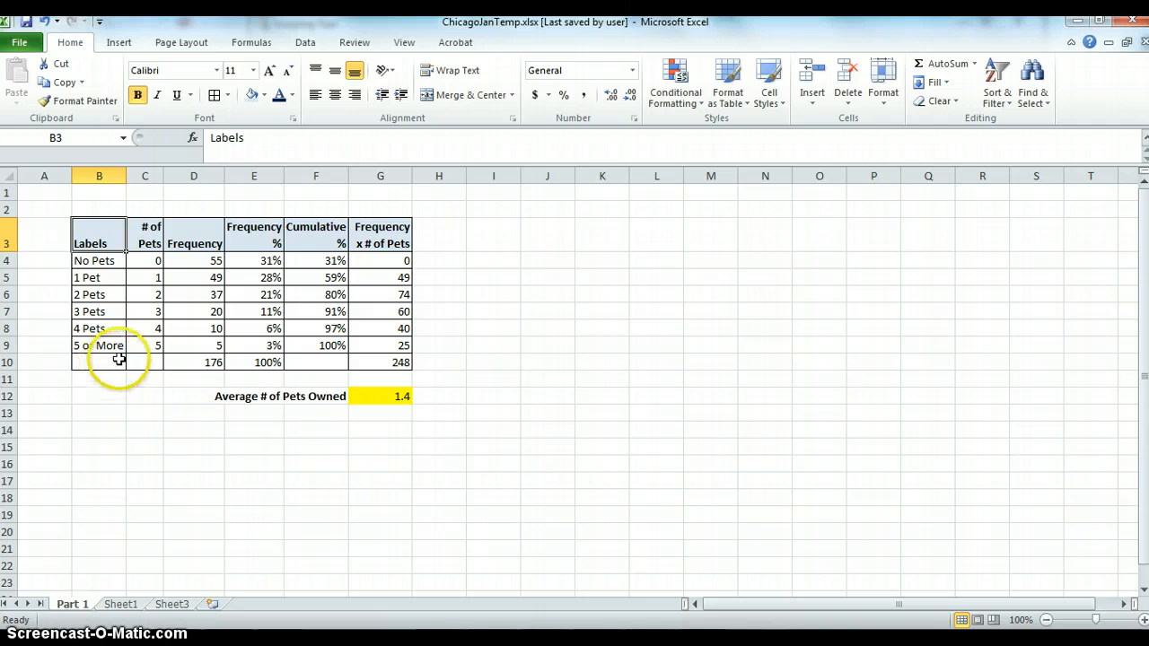
# - Merge and center cells B10 and C10, and enter Total in the merged cell
pyautogui.moveTo(119, 360); pyautogui.dragTo(141, 361)
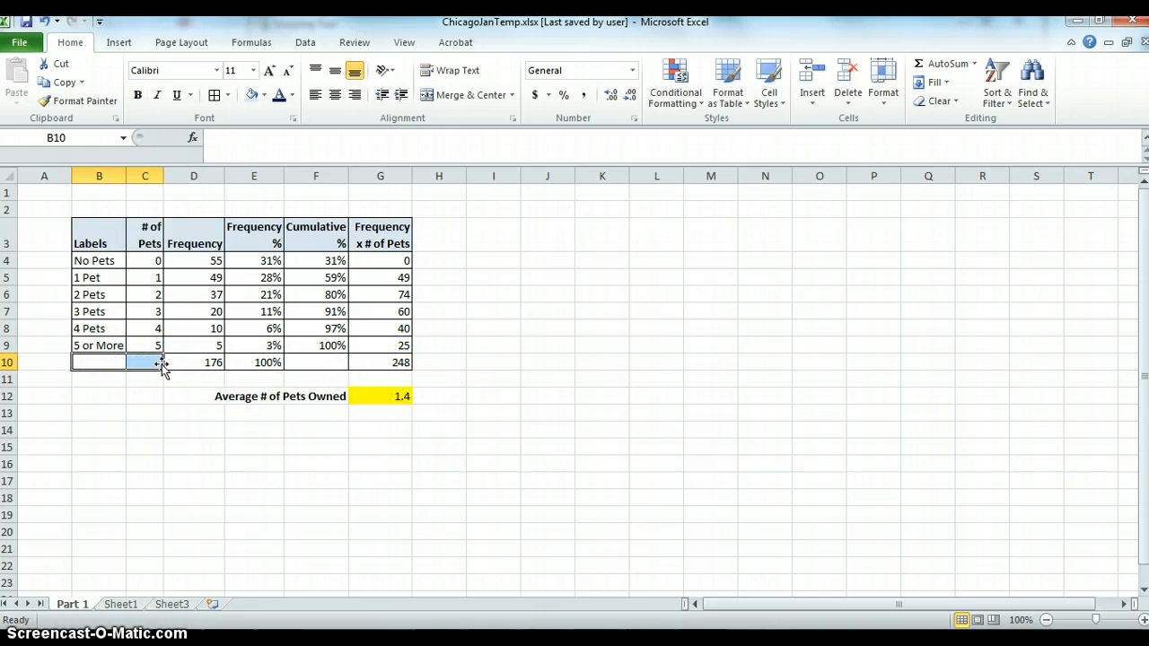
pyautogui.click(474, 95)
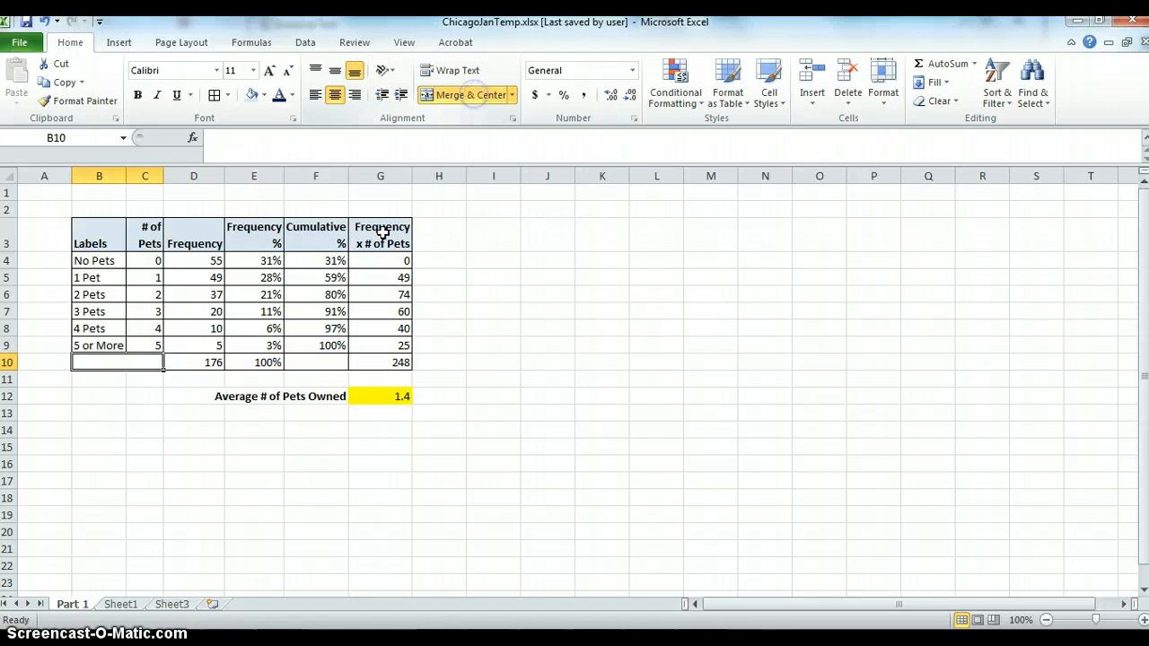
pyautogui.click(256, 148)
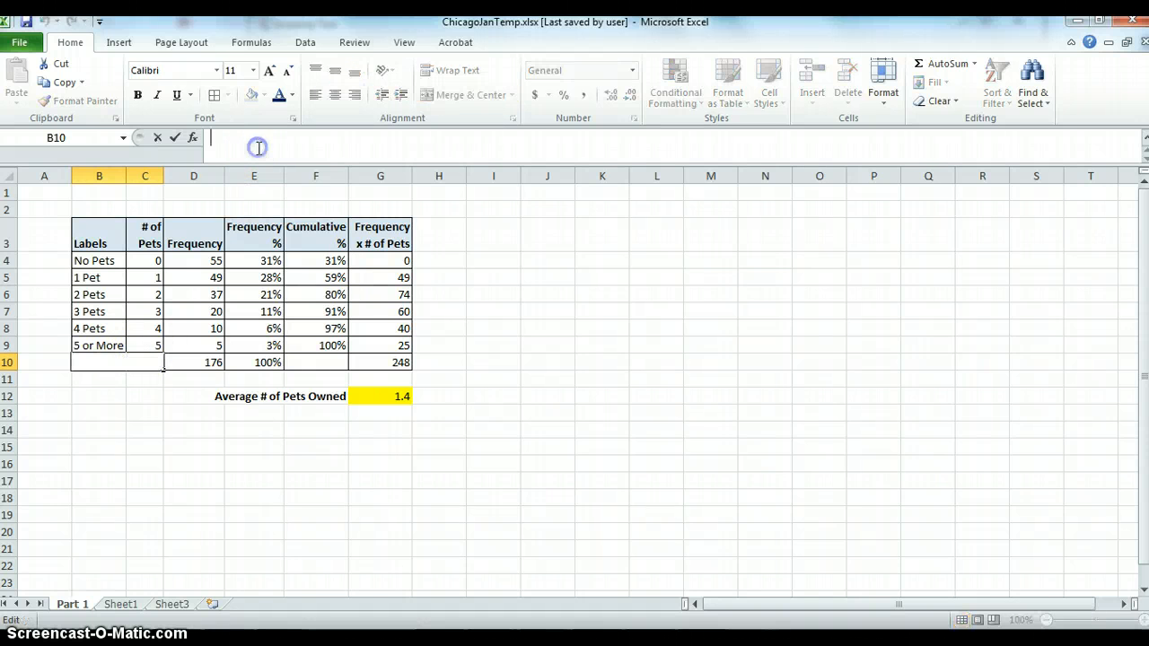
pyautogui.write('Total')
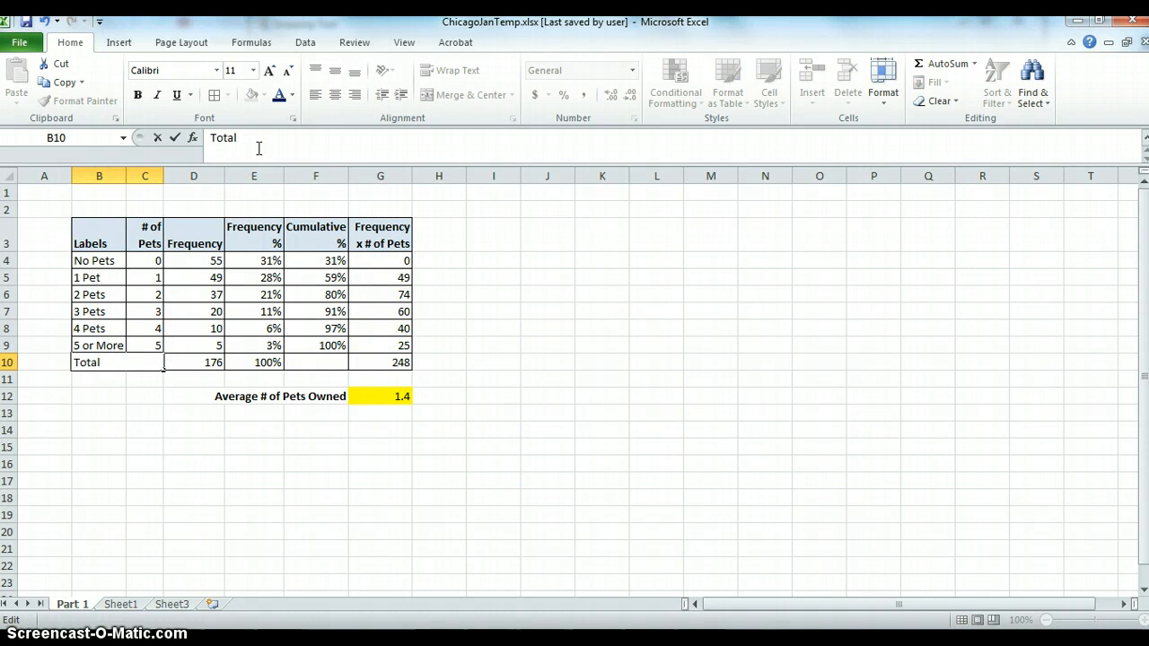
pyautogui.press('Return')
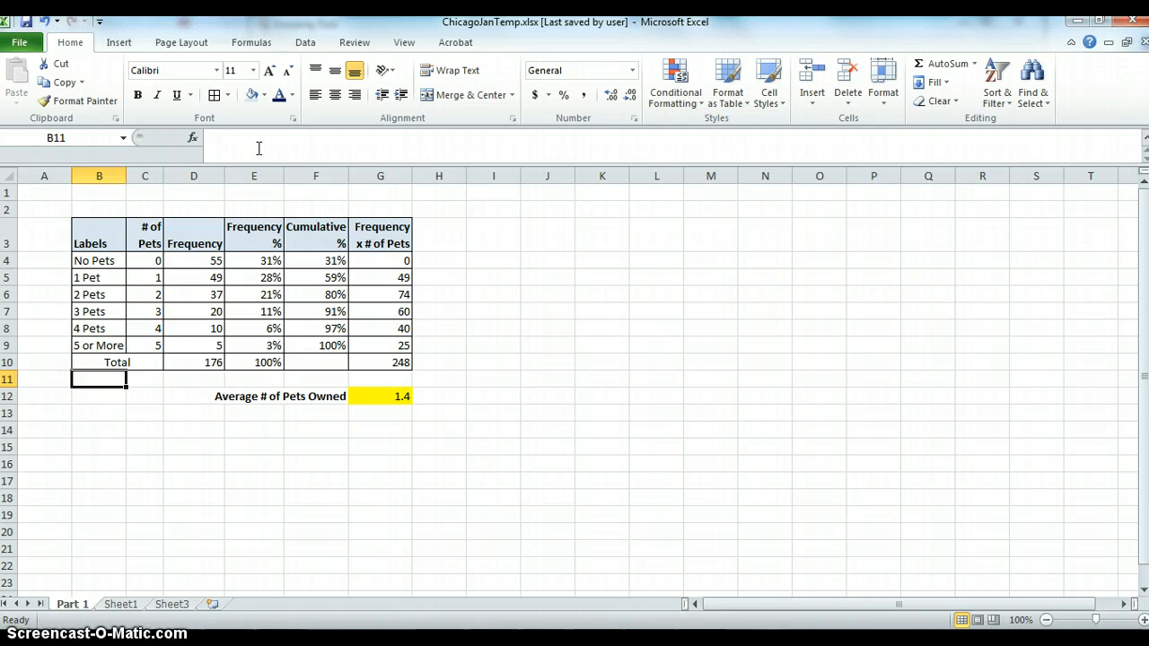
# - Fill the Total row, B10 through G10, with the headings' light blue and make it bold
pyautogui.click(189, 463)
pyautogui.moveTo(122, 364); pyautogui.dragTo(383, 357)
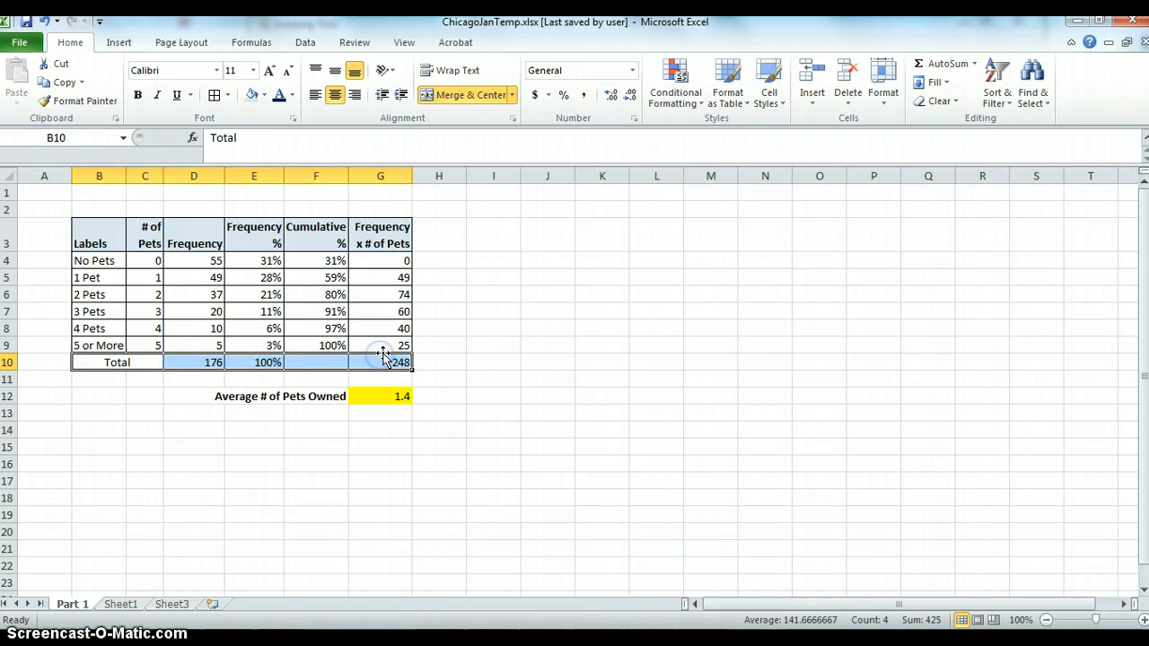
pyautogui.click(251, 95)
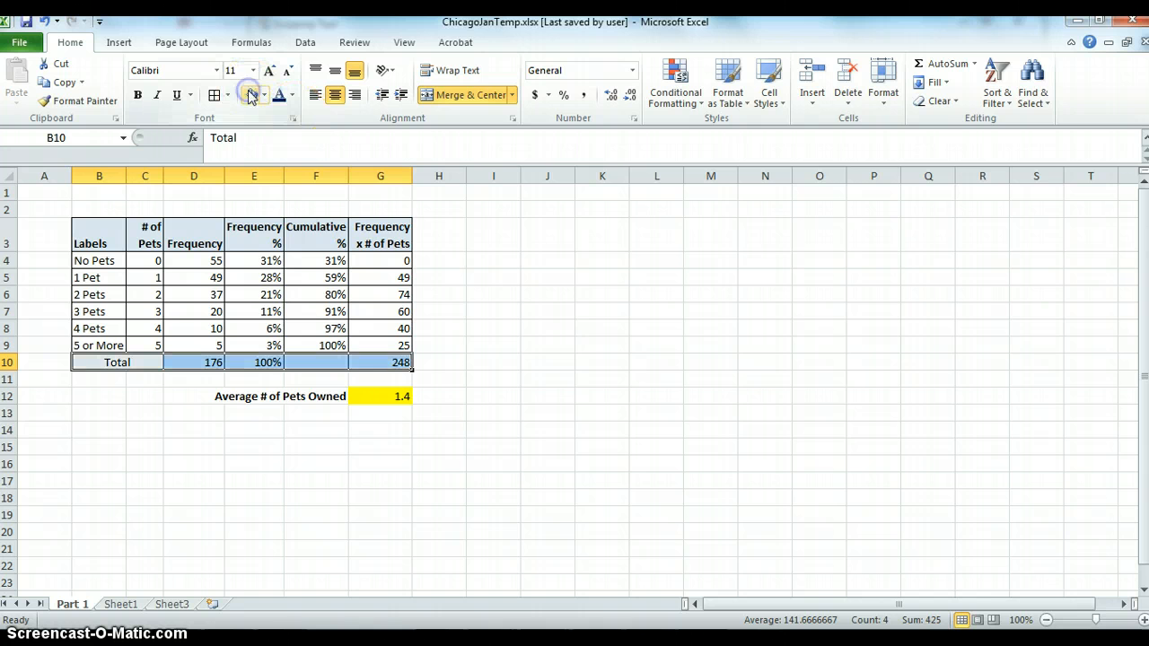
pyautogui.click(137, 95)
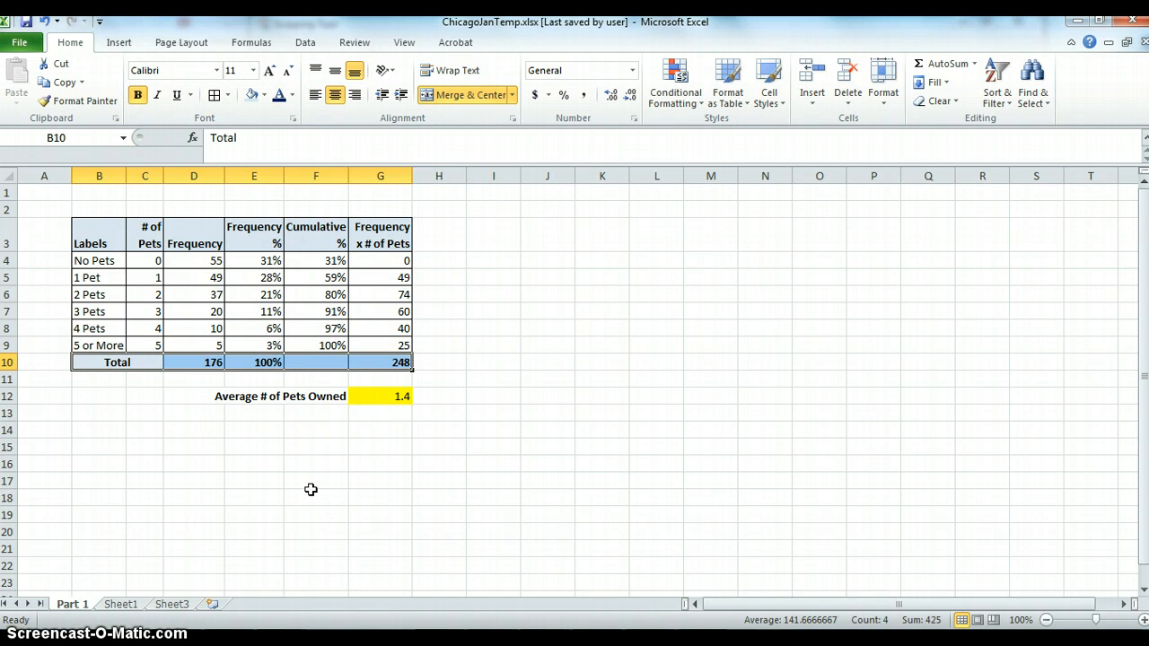